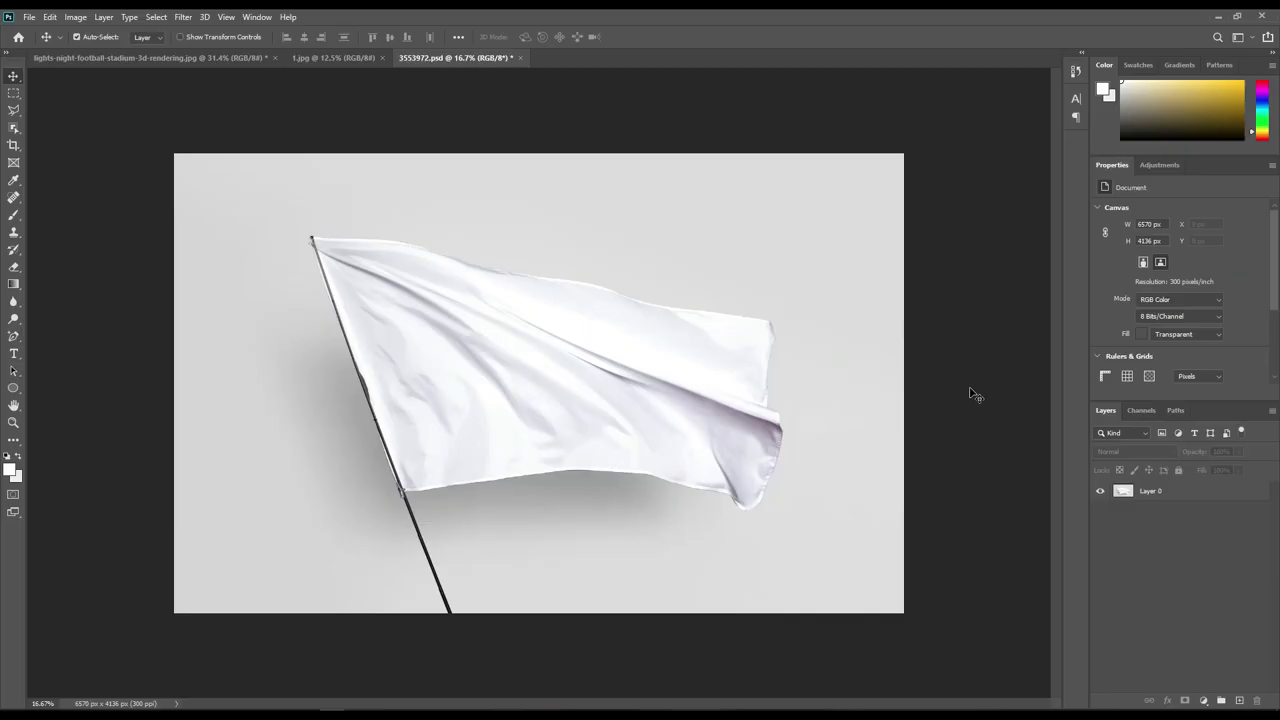
# Step: Open the blank white waving flag image, 3553972.psd, in its own document tab
pyautogui.click(969, 388)
# Step: Save the flag document as Sports Flag Mockup.psd, accepting Maximize Compatibility
pyautogui.click(30, 15)
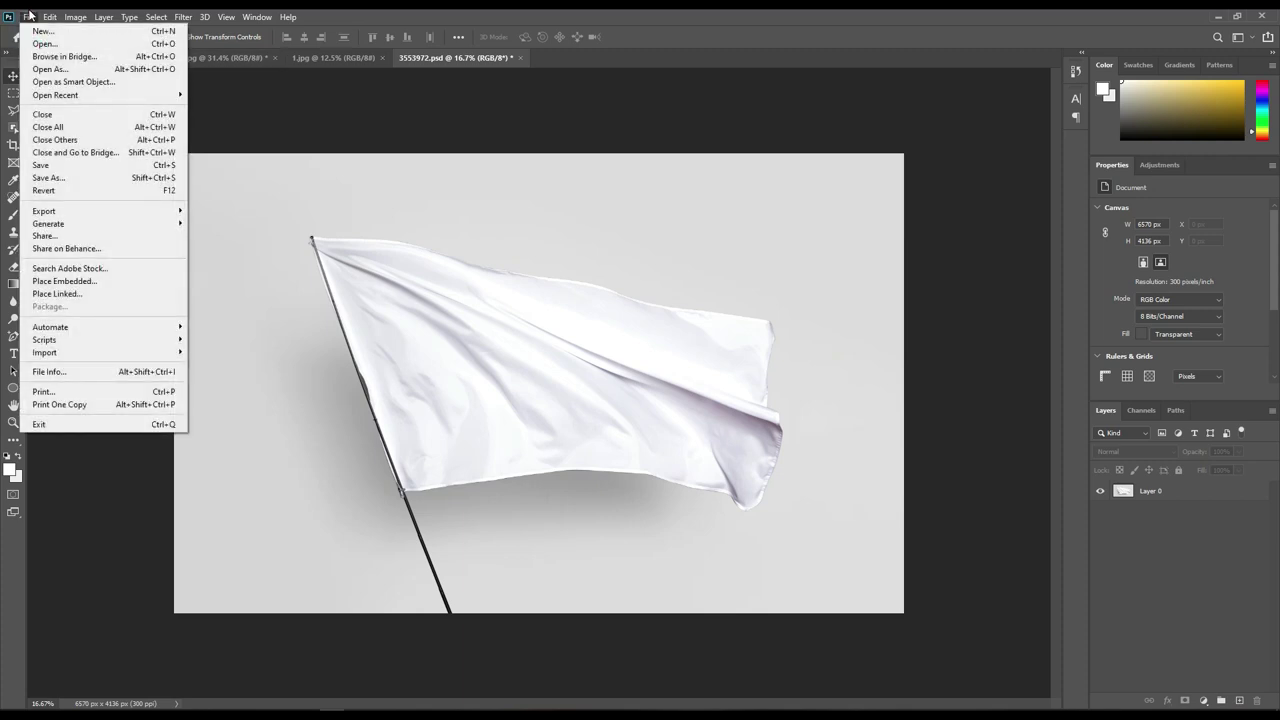
pyautogui.click(72, 178)
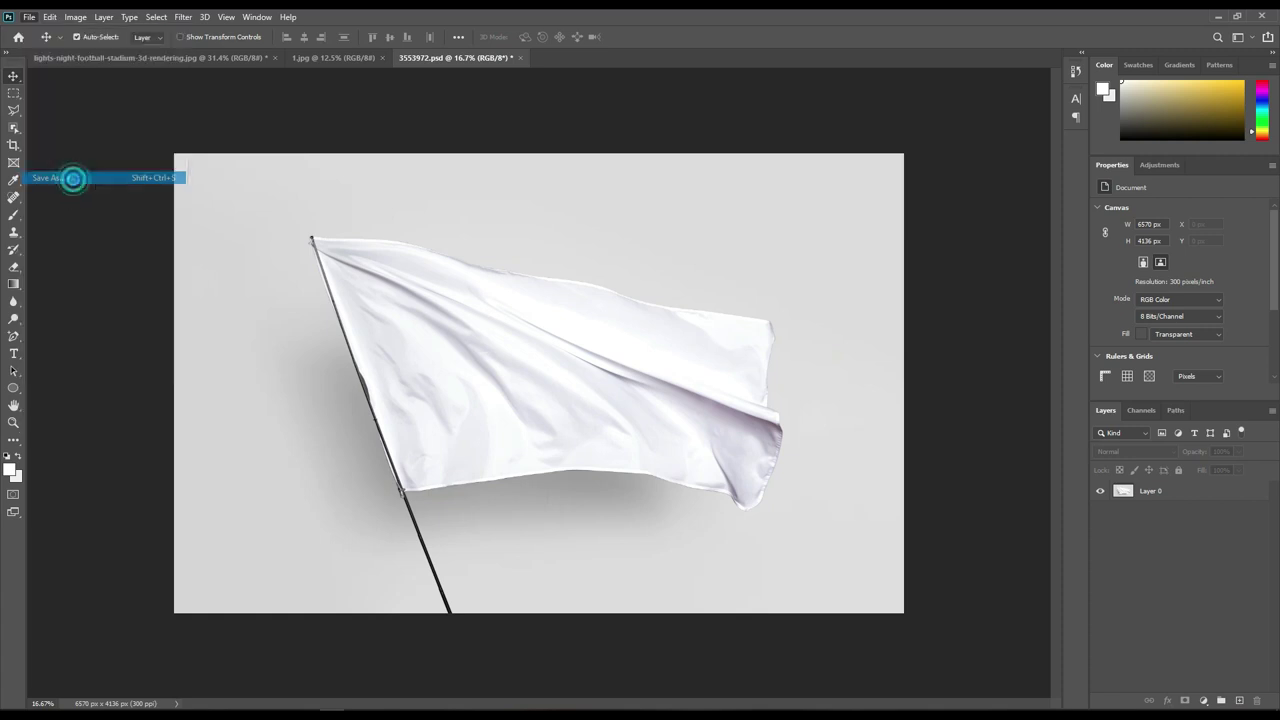
pyautogui.write('Sports Flag Mockup')
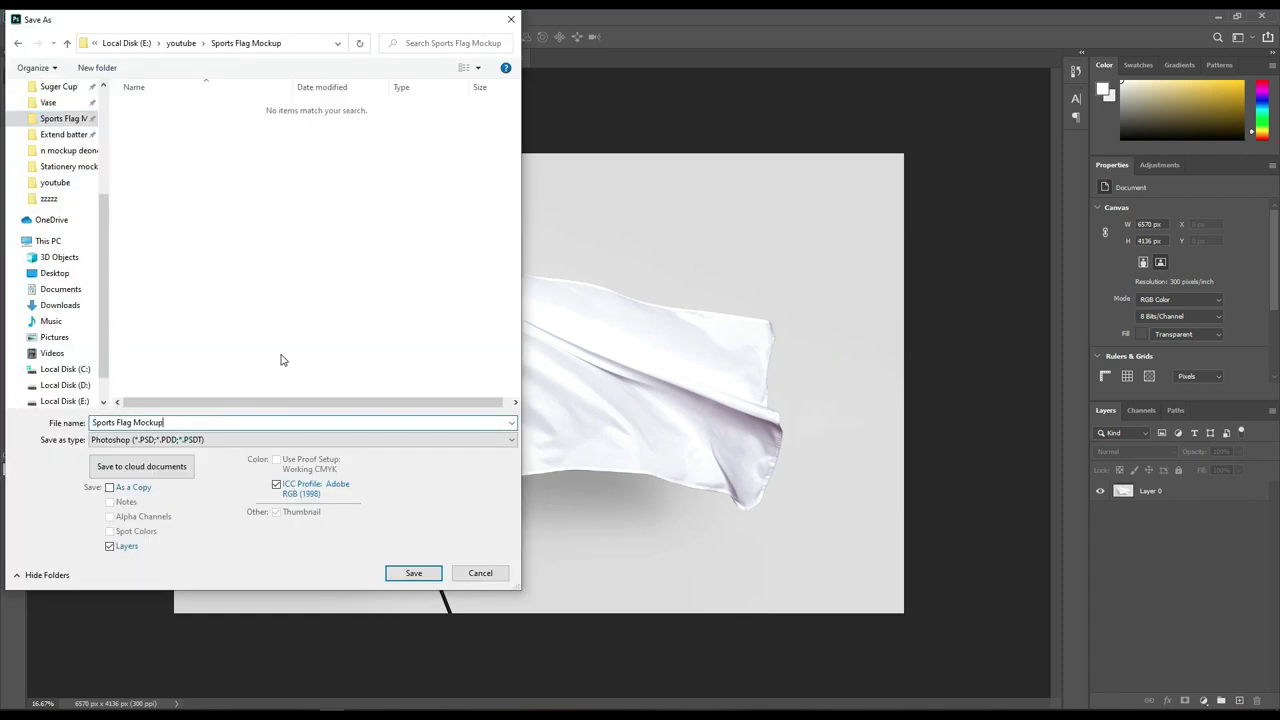
pyautogui.click(411, 571)
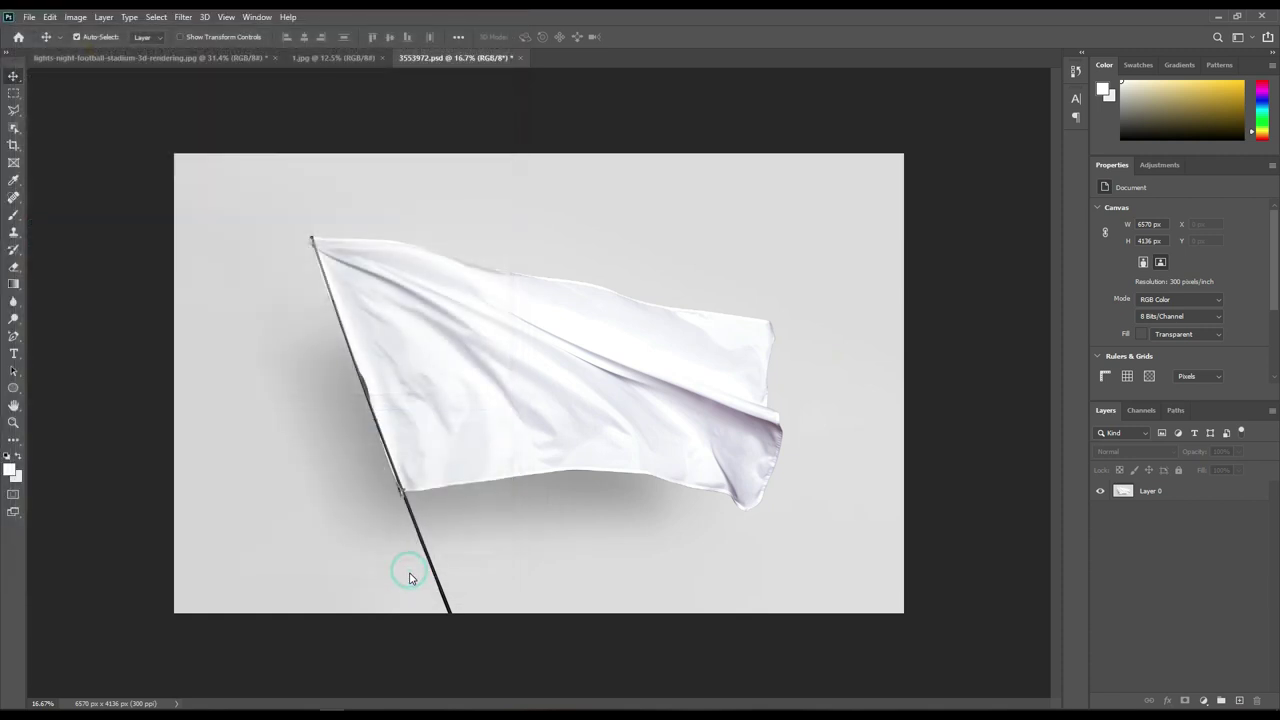
pyautogui.click(786, 212)
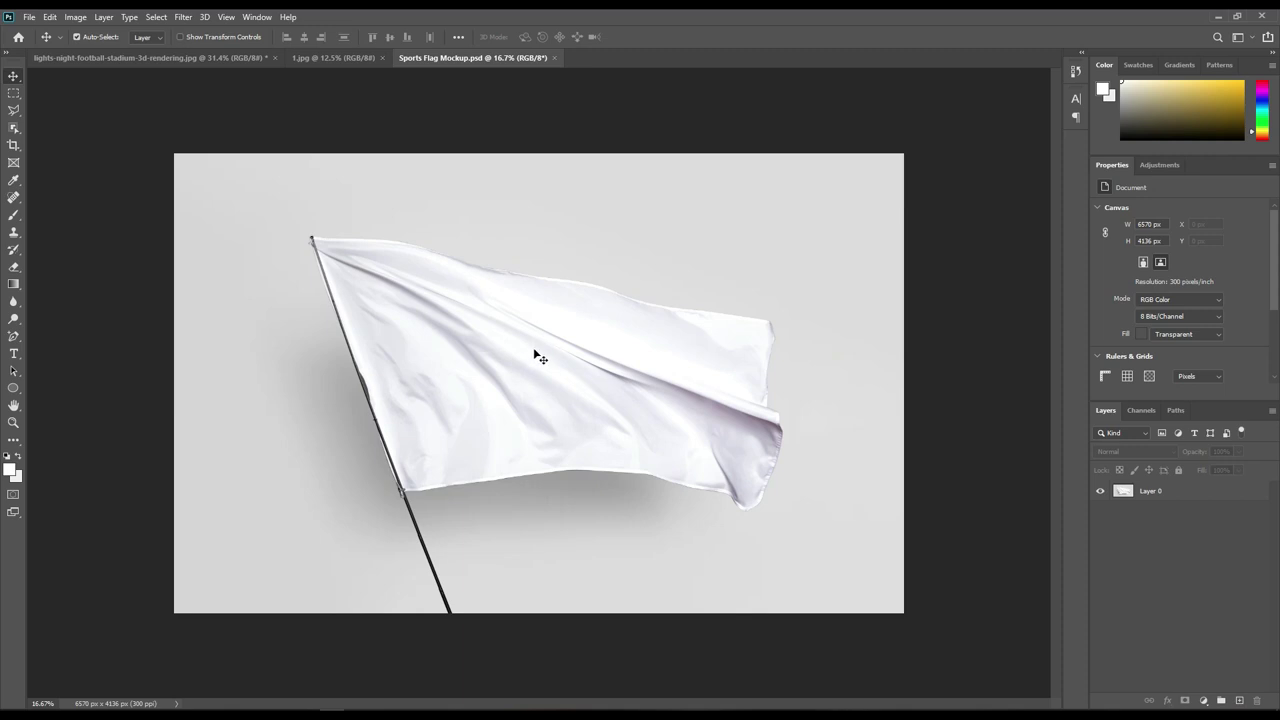
# Step: Save a copy named Sports Flag Mockup displacement.psd, accepting Maximize Compatibility
pyautogui.click(30, 16)
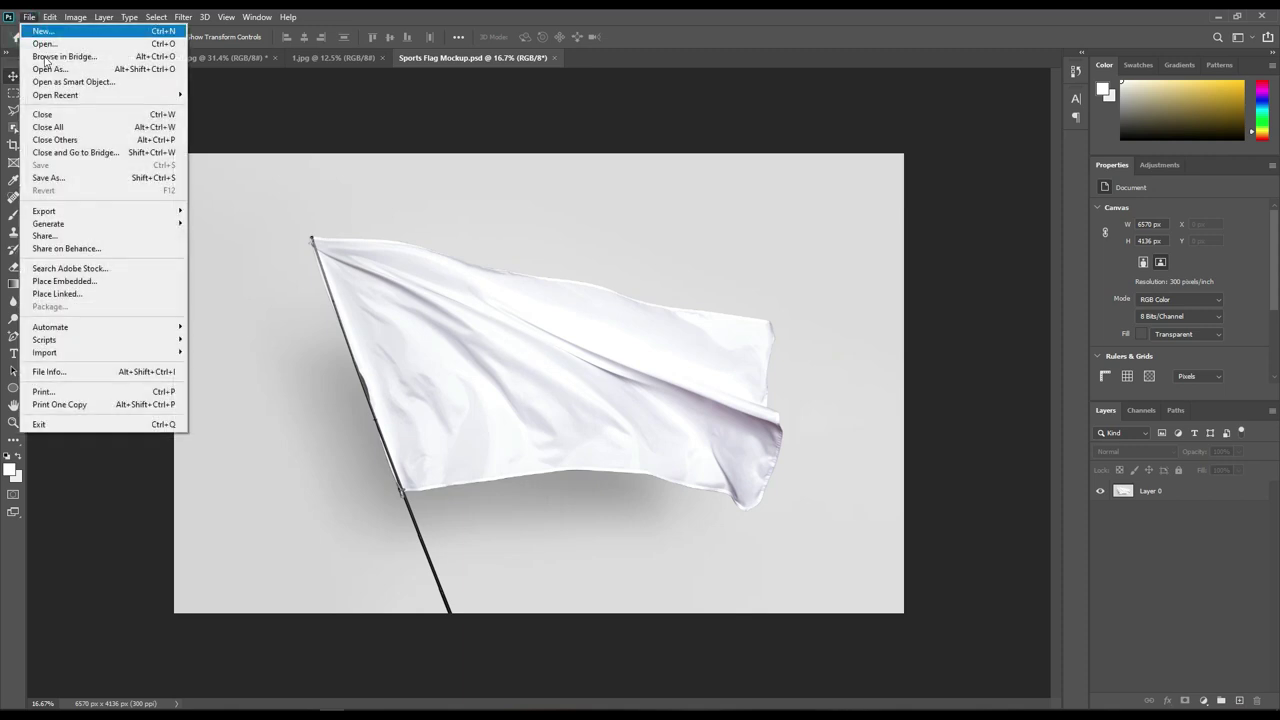
pyautogui.click(50, 177)
pyautogui.click(218, 422)
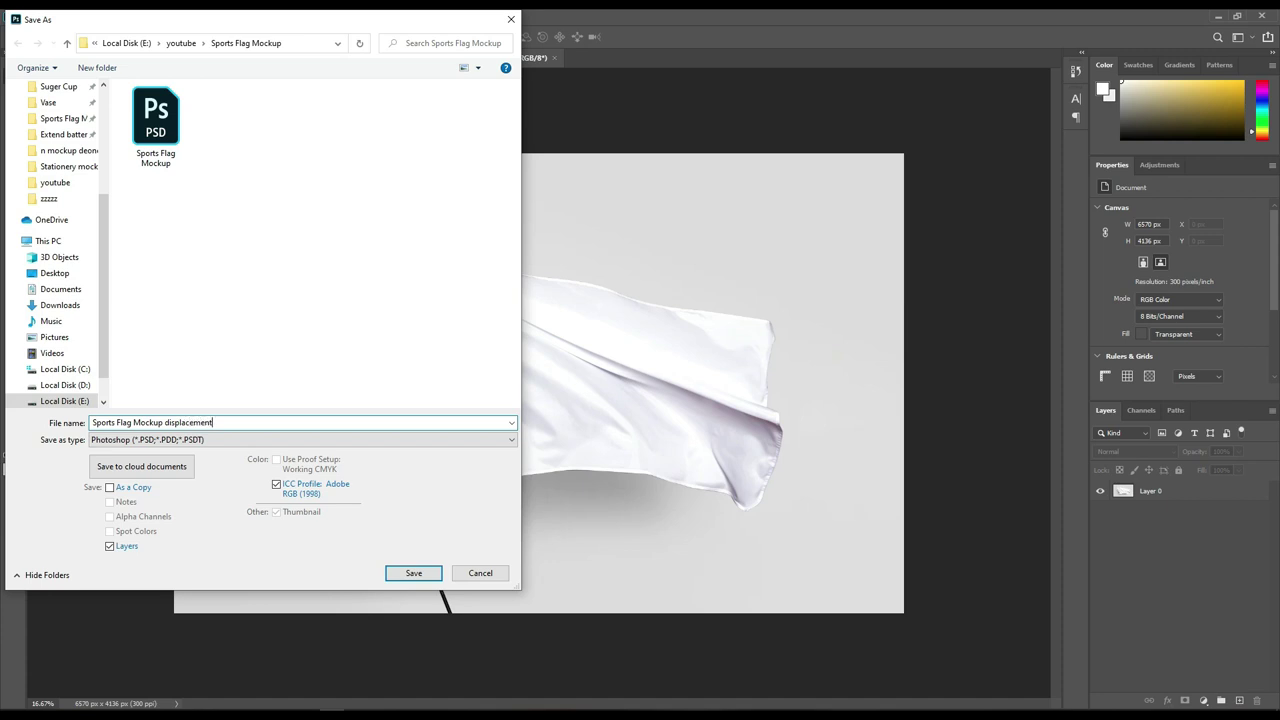
pyautogui.click(411, 573)
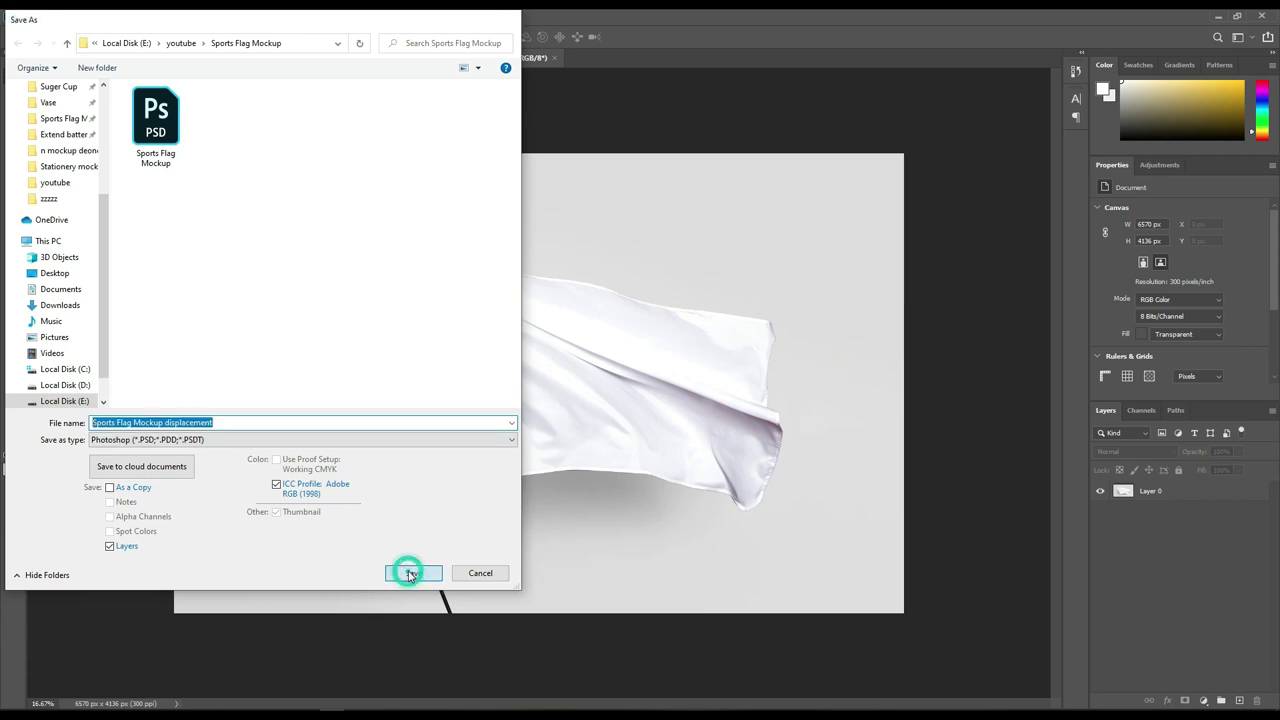
pyautogui.click(785, 210)
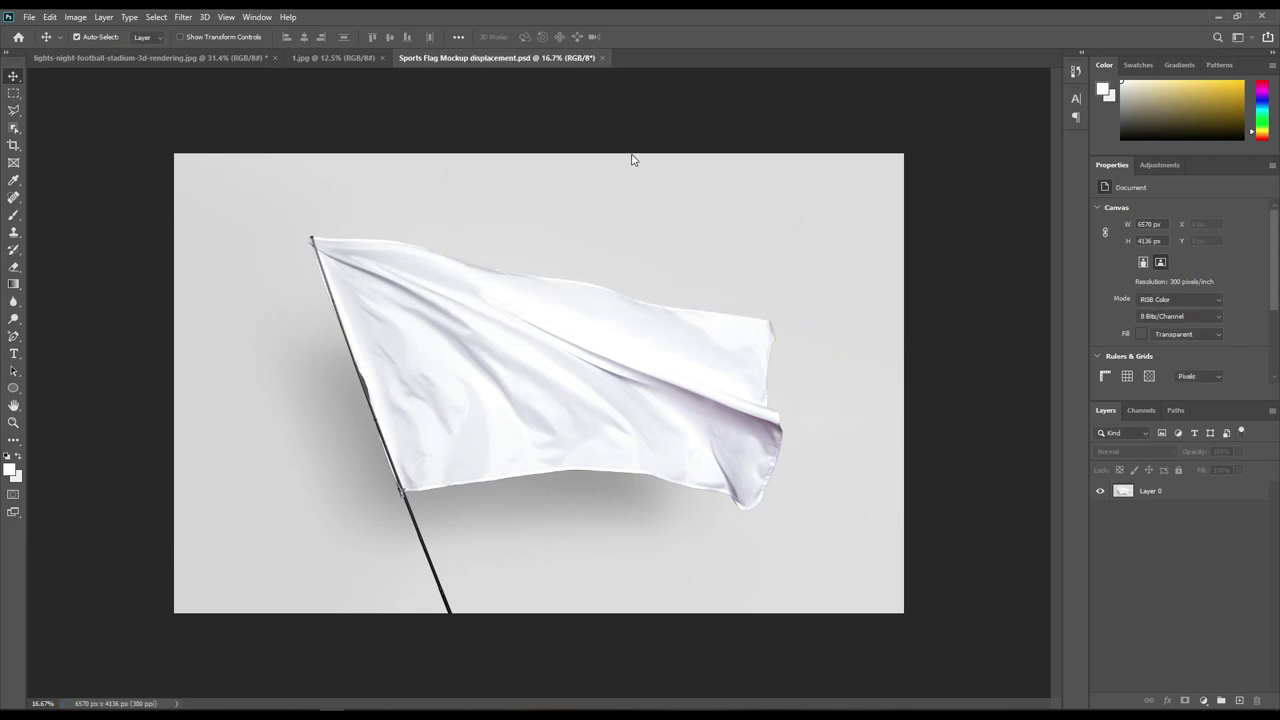
# Step: Reopen Sports Flag Mockup.psd from recent files and close the displacement copy
pyautogui.click(28, 18)
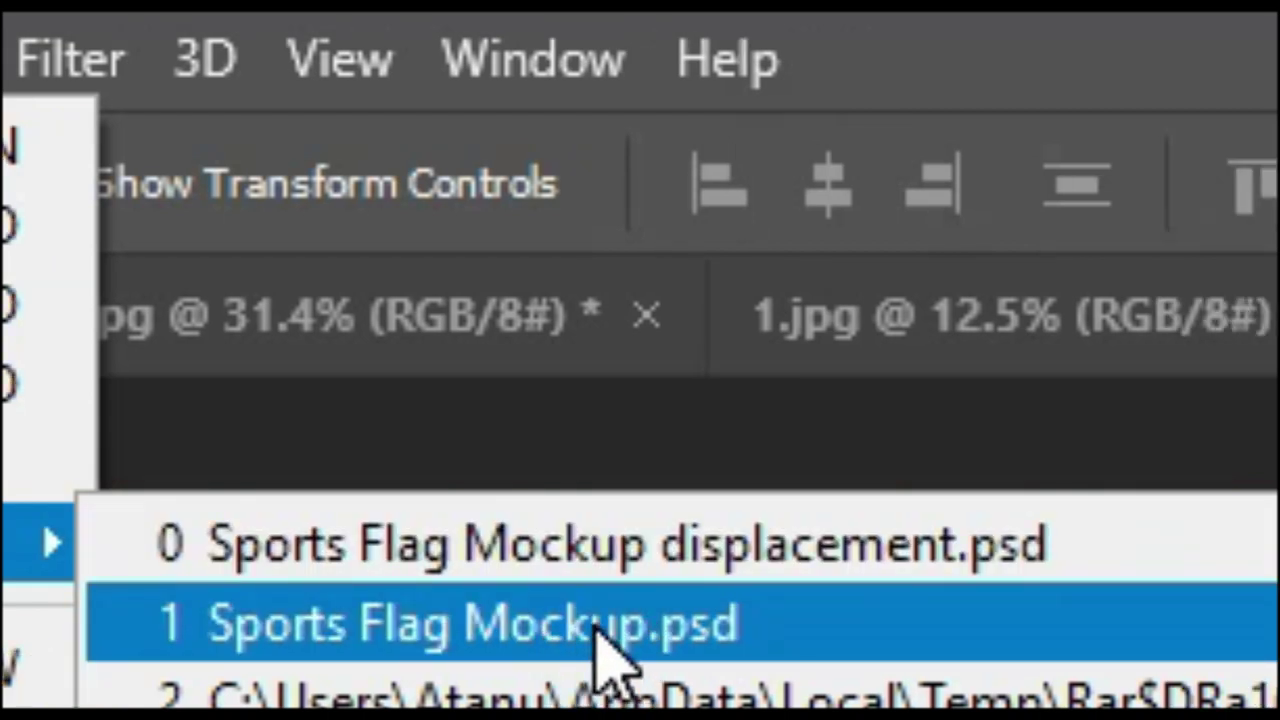
pyautogui.click(602, 622)
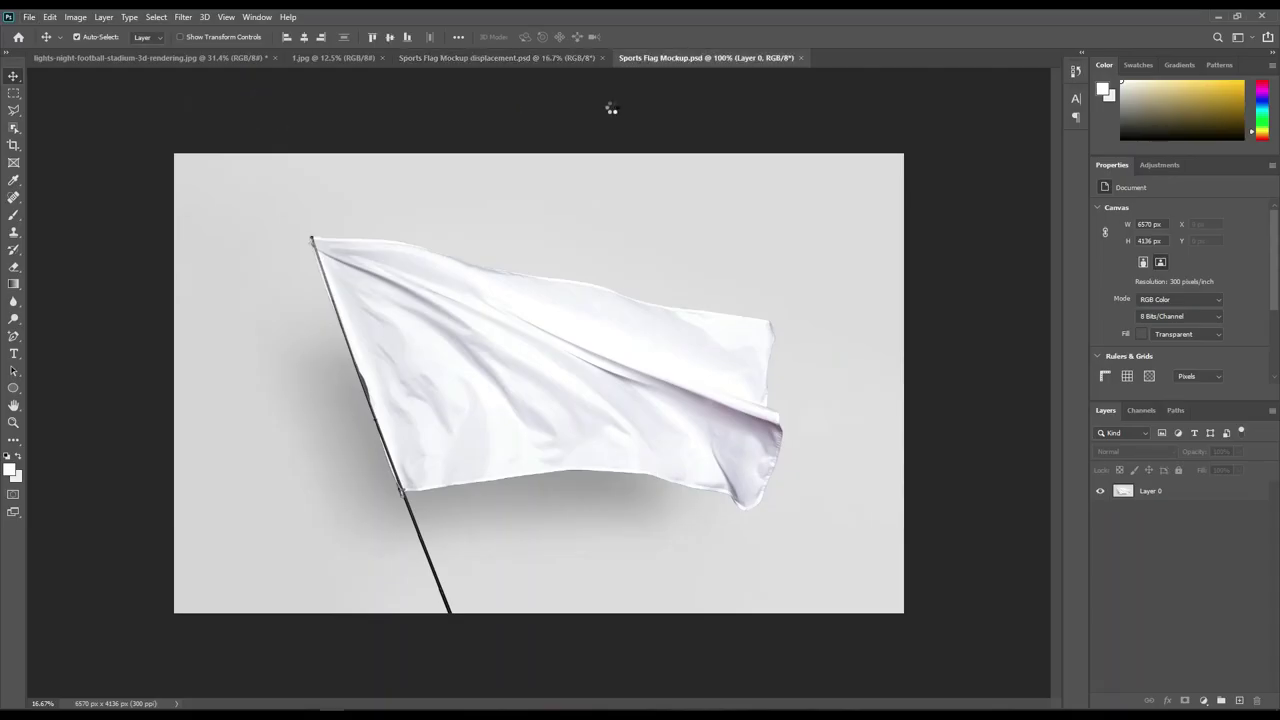
pyautogui.click(602, 58)
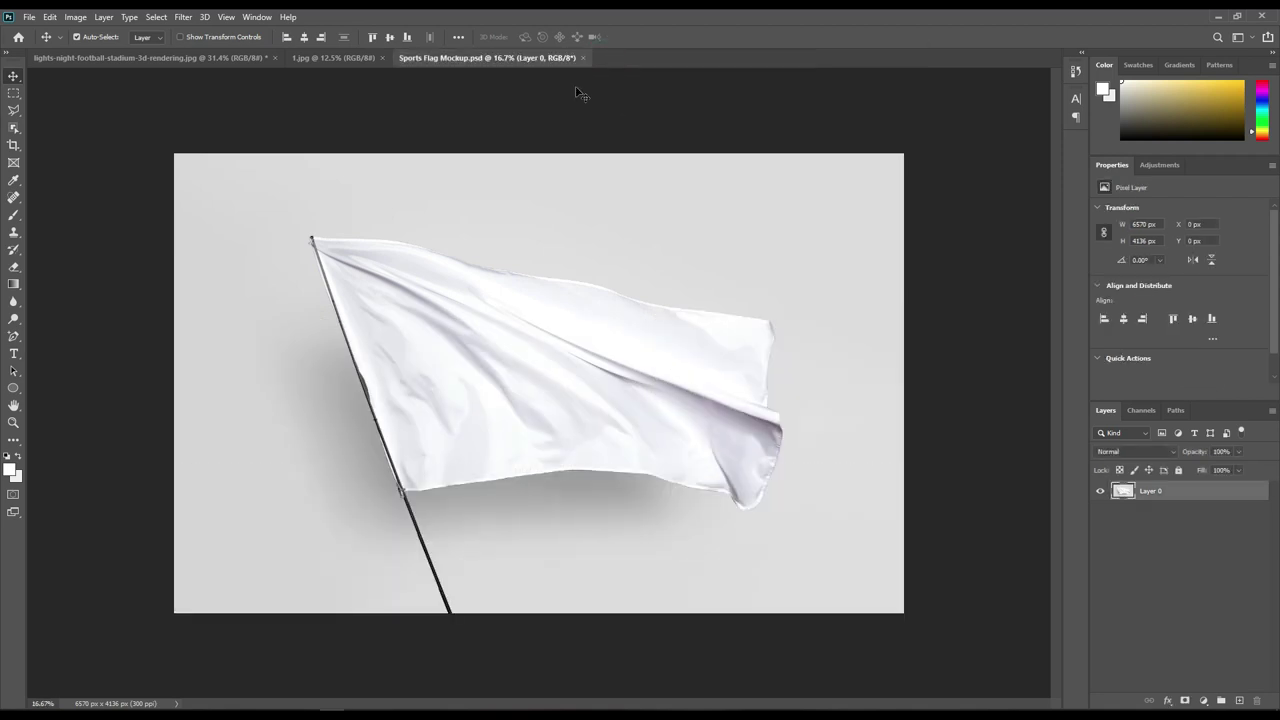
pyautogui.click(500, 58)
pyautogui.click(543, 106)
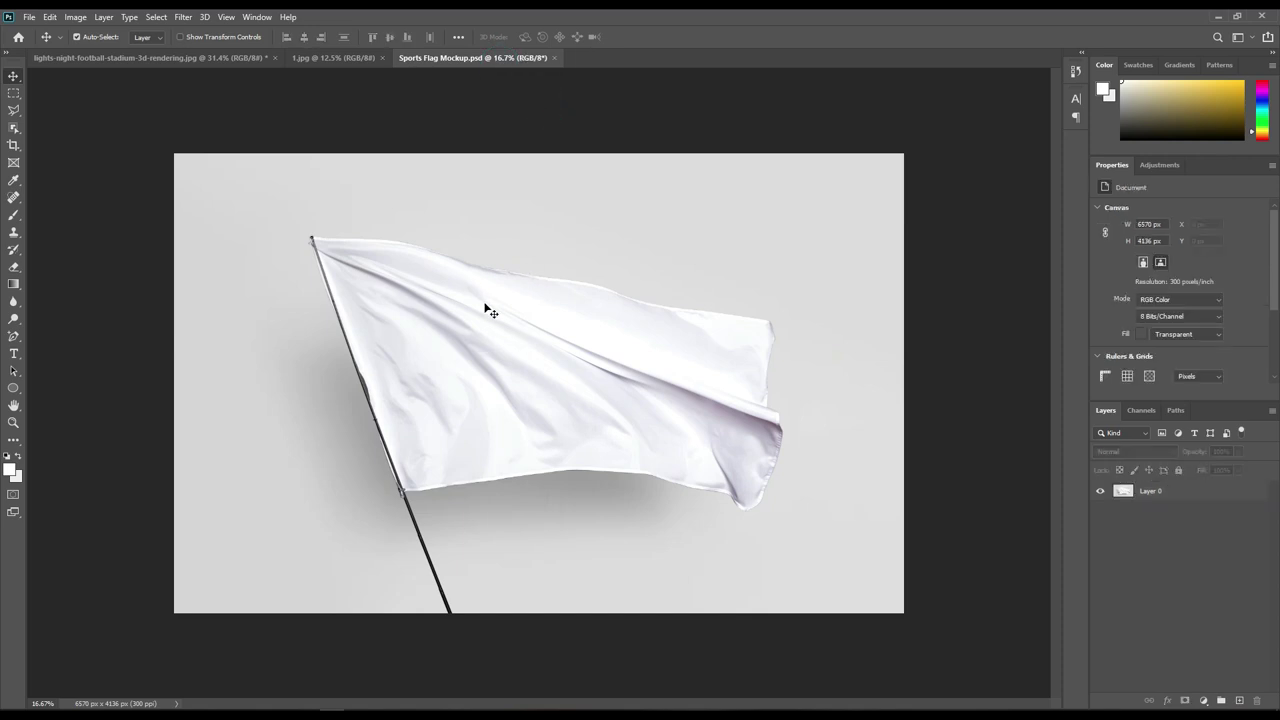
# Step: Zoom in to inspect the top of the flagpole, then fit the flag back on screen
pyautogui.click(13, 336)
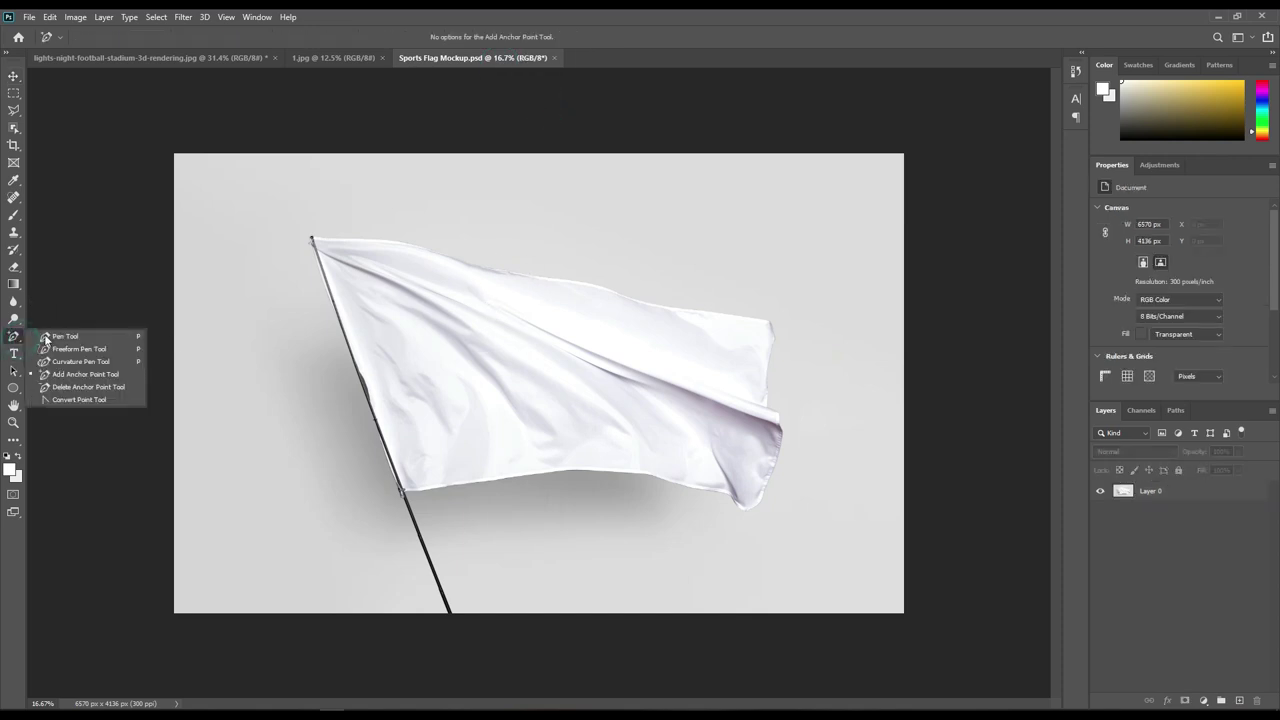
pyautogui.press('p')
pyautogui.hotkey('ctrl', '+')
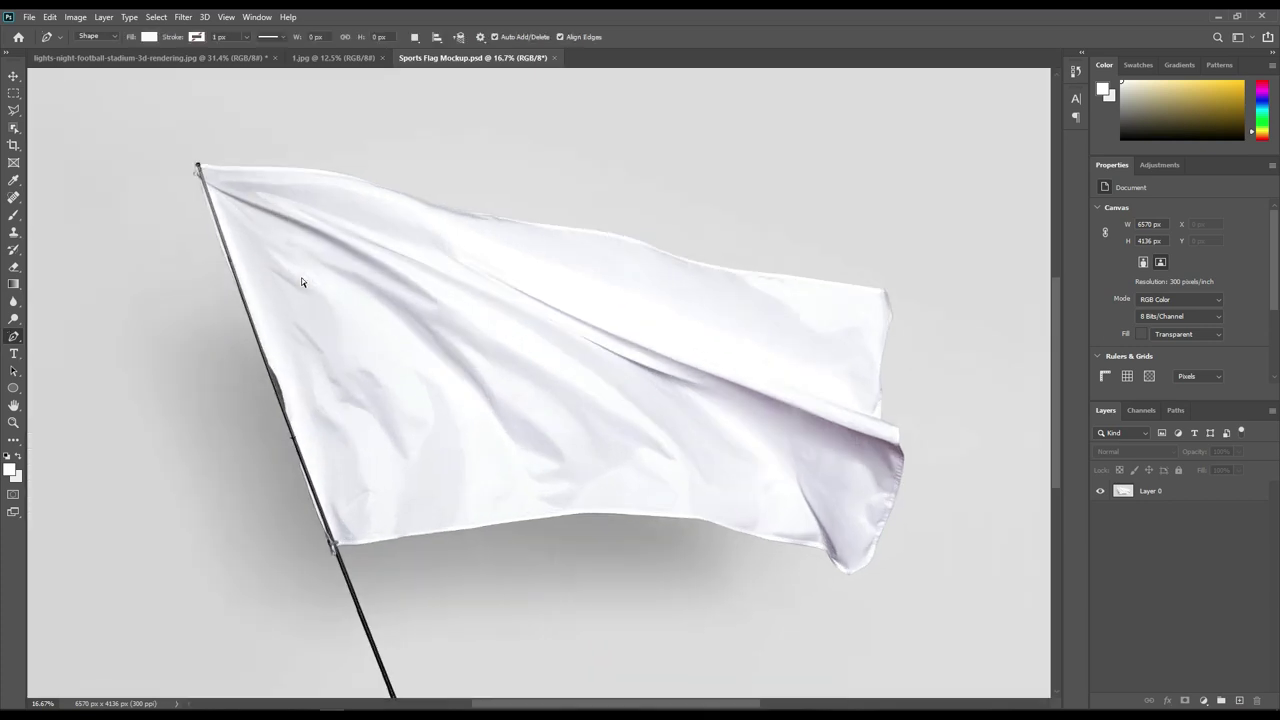
pyautogui.hotkey('ctrl', '+')
pyautogui.hotkey('ctrl', '+')
pyautogui.hotkey('ctrl', '+')
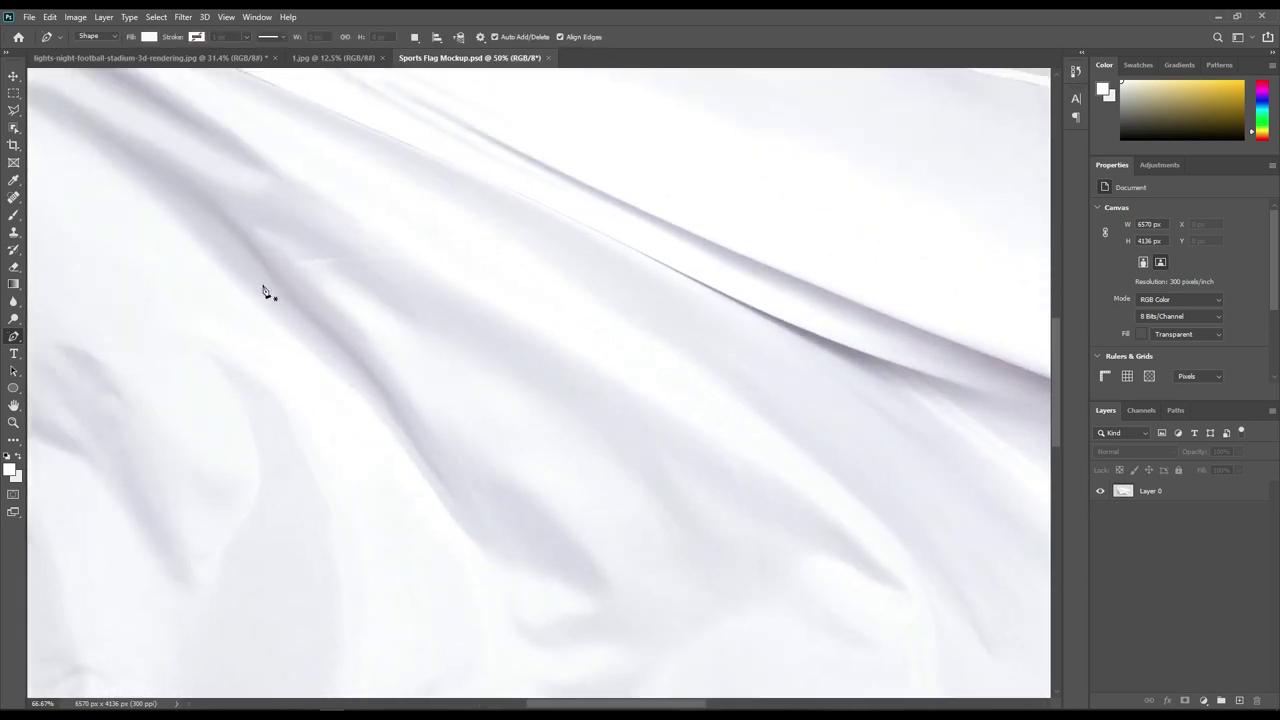
pyautogui.hotkey('ctrl', '+')
pyautogui.moveTo(373, 320); pyautogui.dragTo(646, 511)
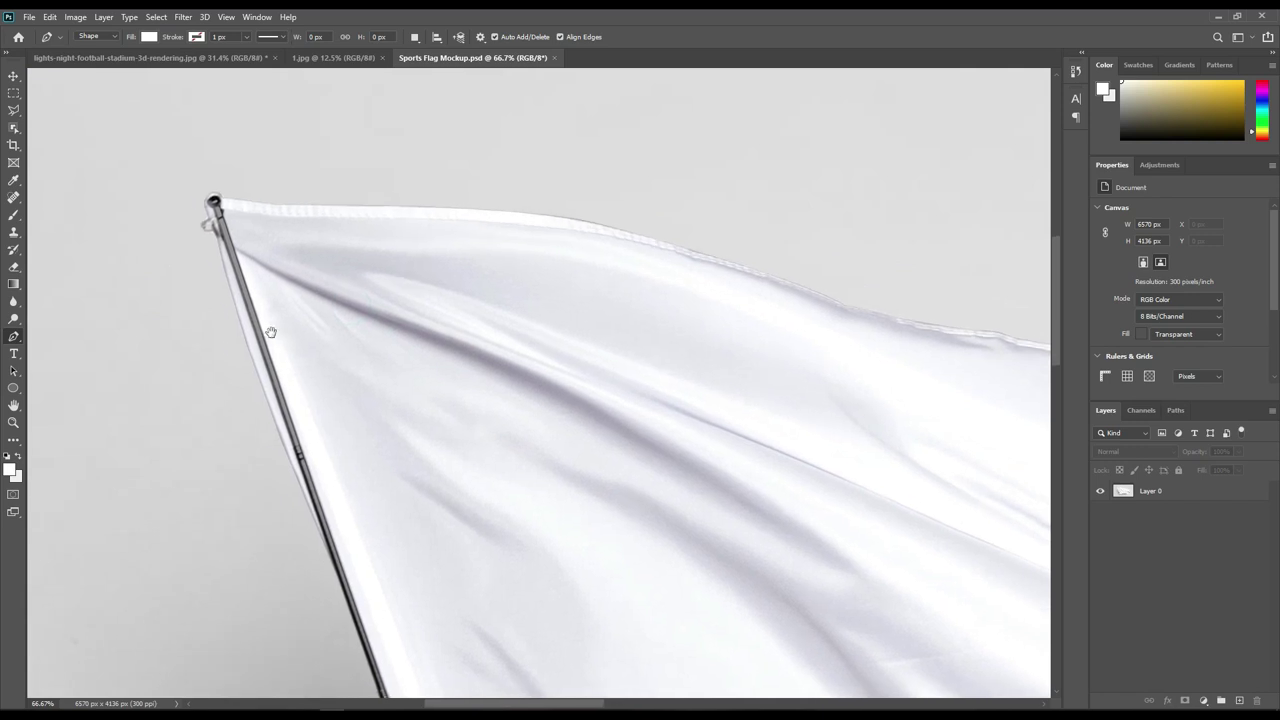
pyautogui.moveTo(271, 331); pyautogui.dragTo(429, 443)
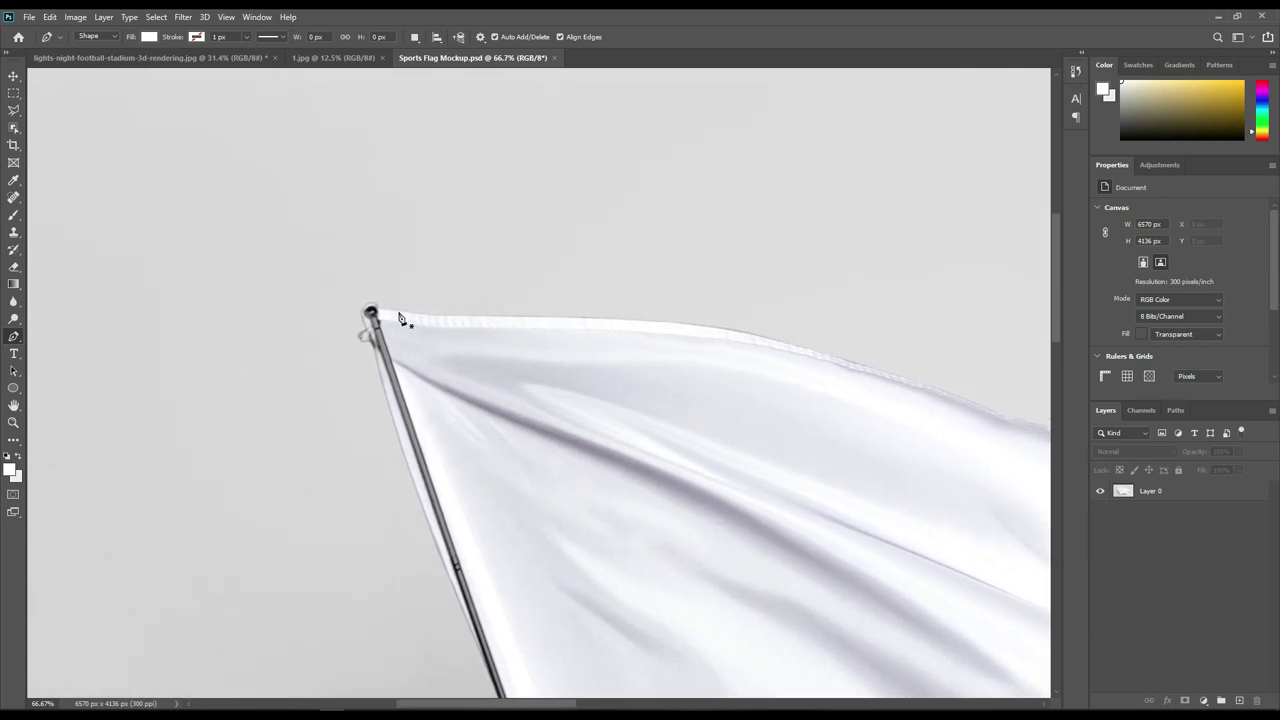
pyautogui.hotkey('ctrl', '0')
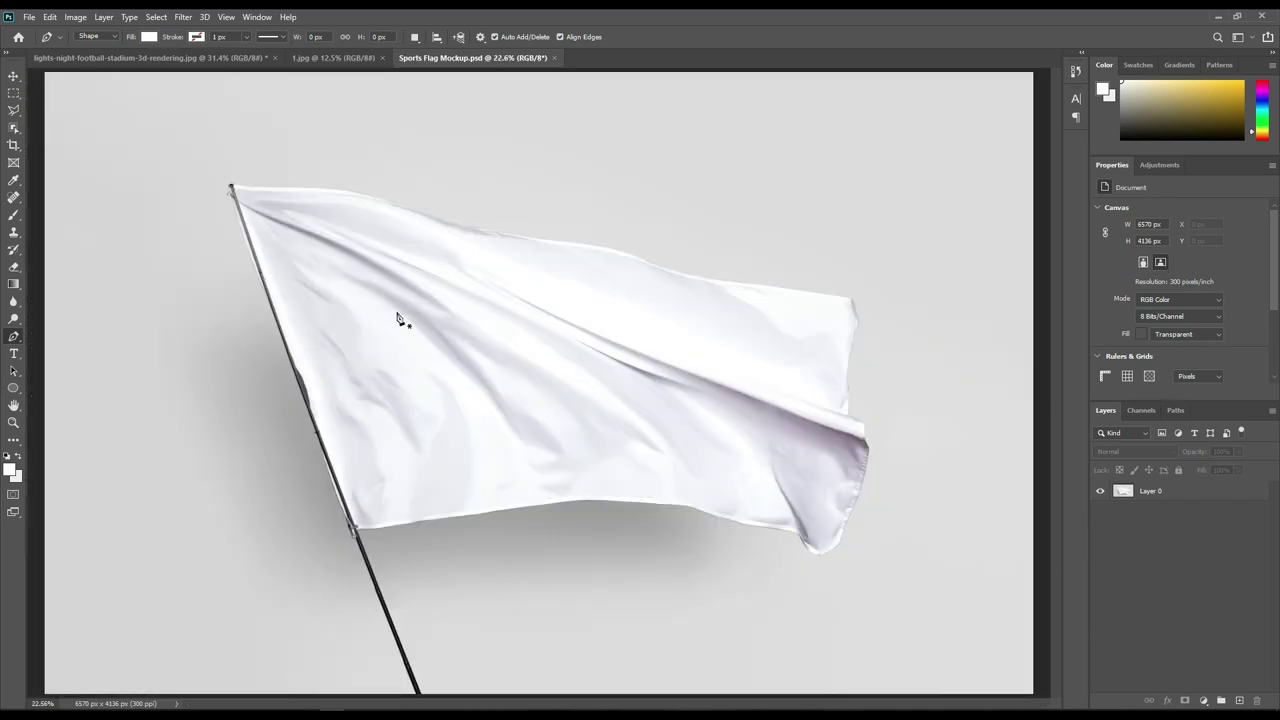
# Step: Select the flag cloth on Layer 0 with a rectangle-mode Object Selection in Add mode
pyautogui.click(13, 128)
pyautogui.click(98, 36)
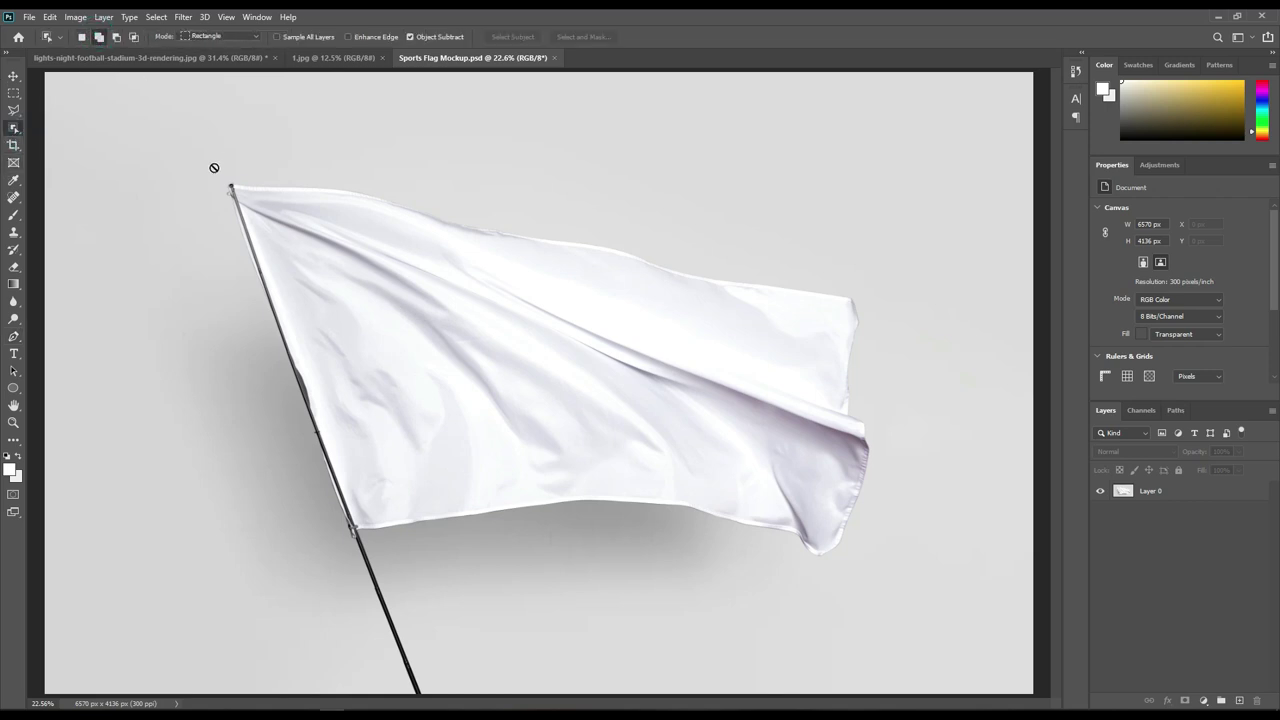
pyautogui.click(1145, 493)
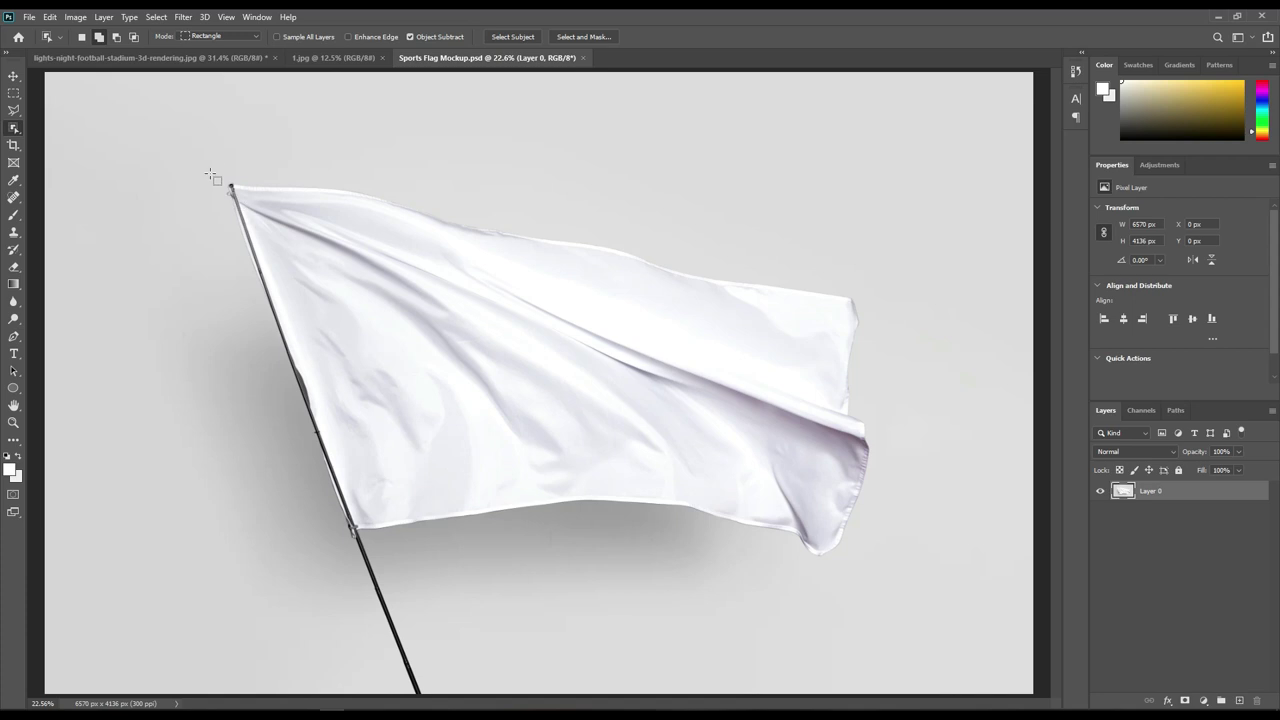
pyautogui.moveTo(210, 160); pyautogui.dragTo(936, 692)
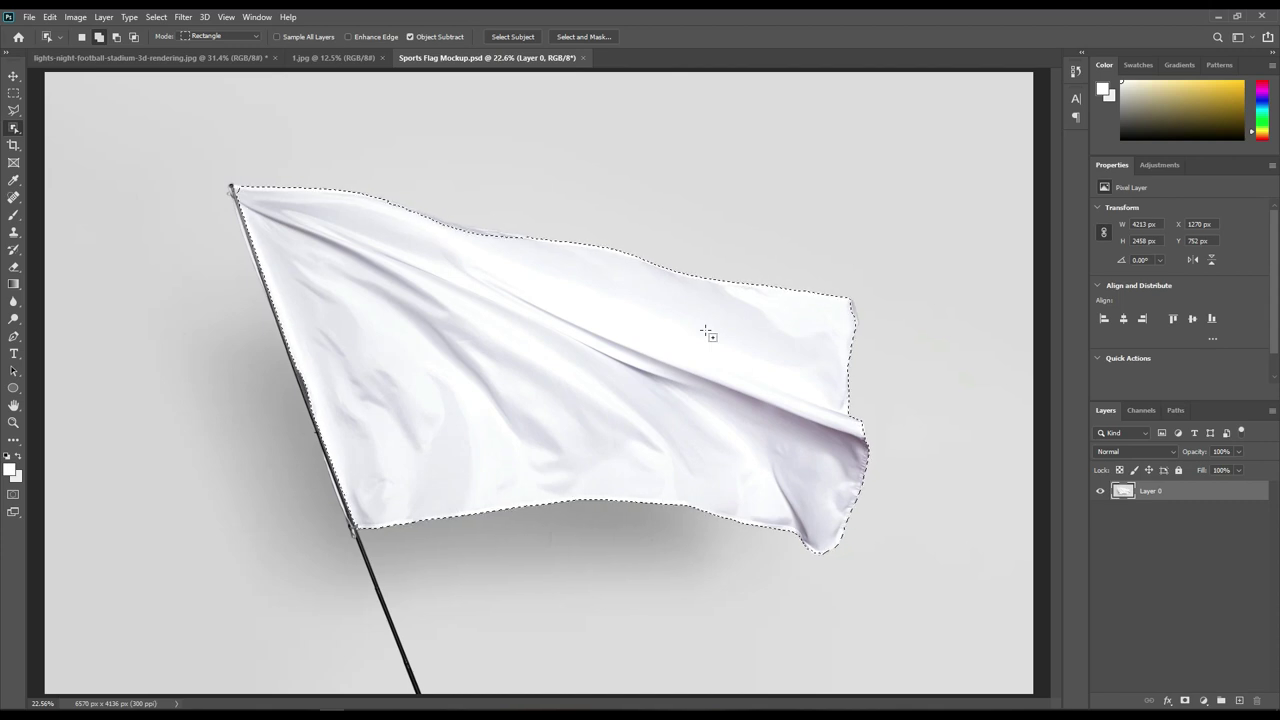
pyautogui.scroll(1, 929, 337)
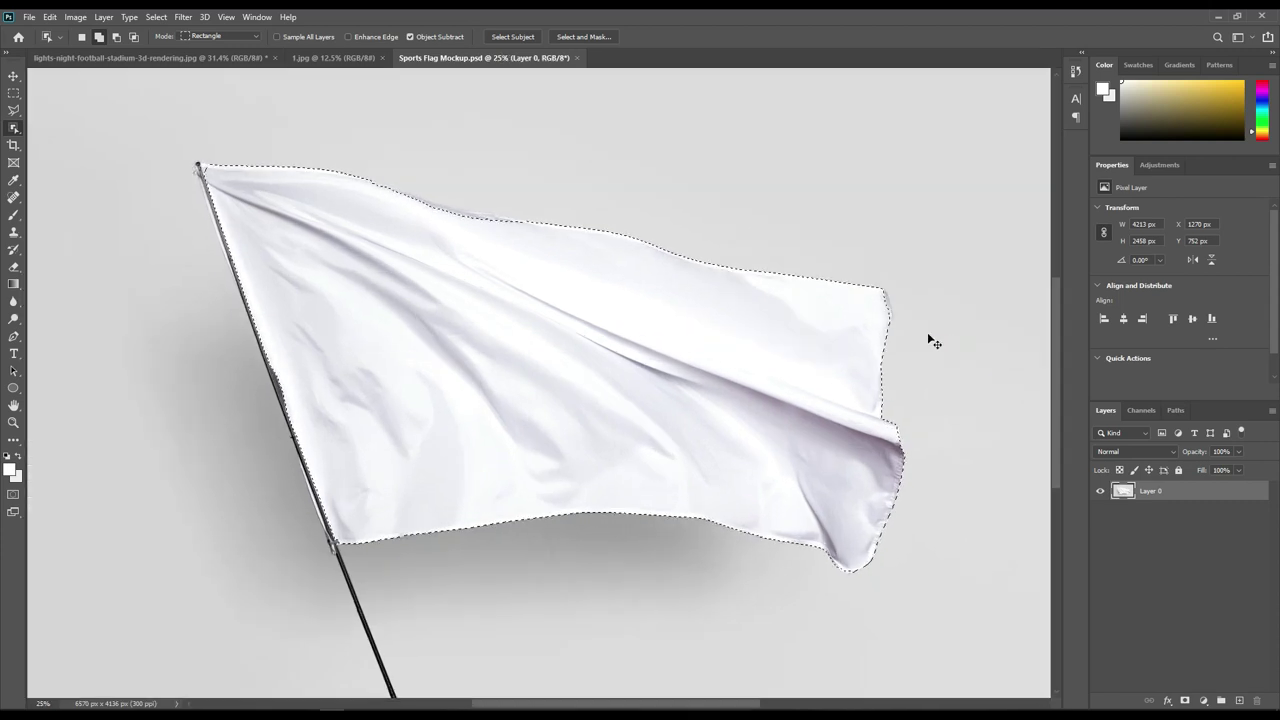
pyautogui.scroll(2, 506, 237)
pyautogui.scroll(2, 463, 149)
pyautogui.scroll(1, 570, 530)
# Step: Switch Object Selection to Lasso mode and loop the flag's top edge to tighten it
pyautogui.click(220, 36)
pyautogui.click(305, 362)
pyautogui.moveTo(297, 356); pyautogui.dragTo(463, 468)
pyautogui.moveTo(288, 347); pyautogui.dragTo(182, 437)
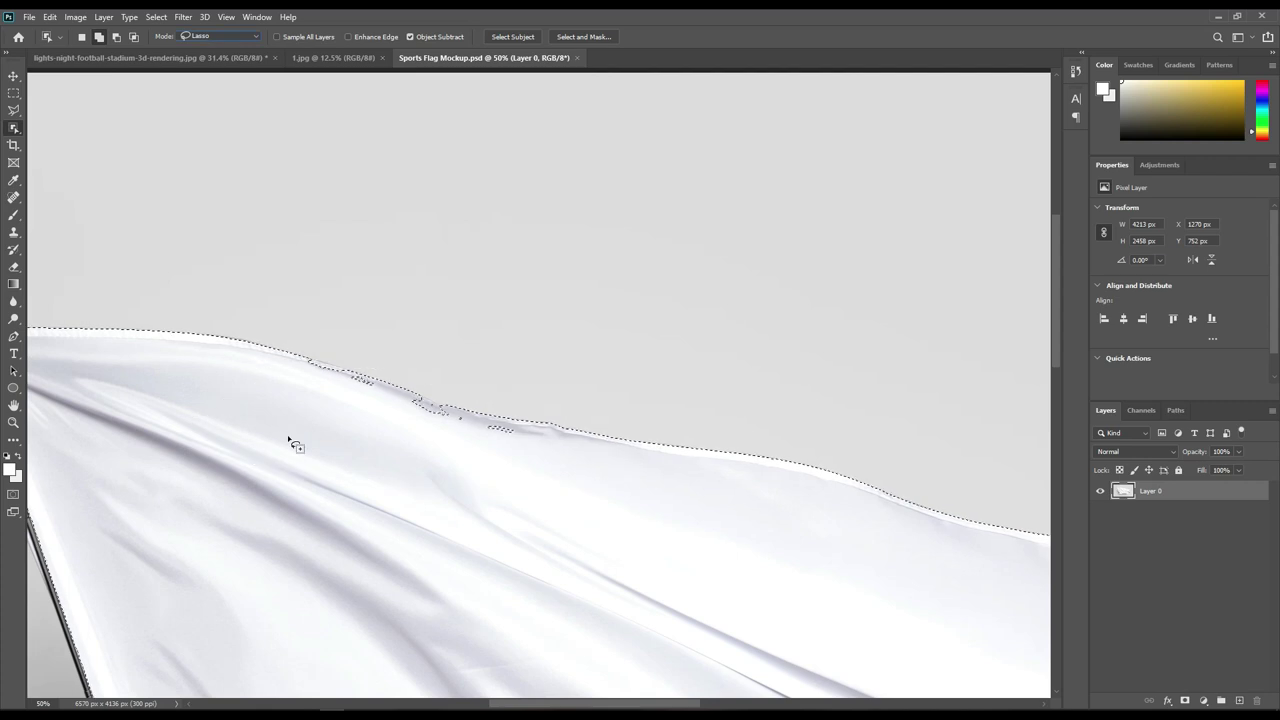
# Step: Brush the selection tight along the flag's top edge, top-right corner and bottom tip with Quick Selection
pyautogui.rightClick(13, 127)
pyautogui.click(63, 142)
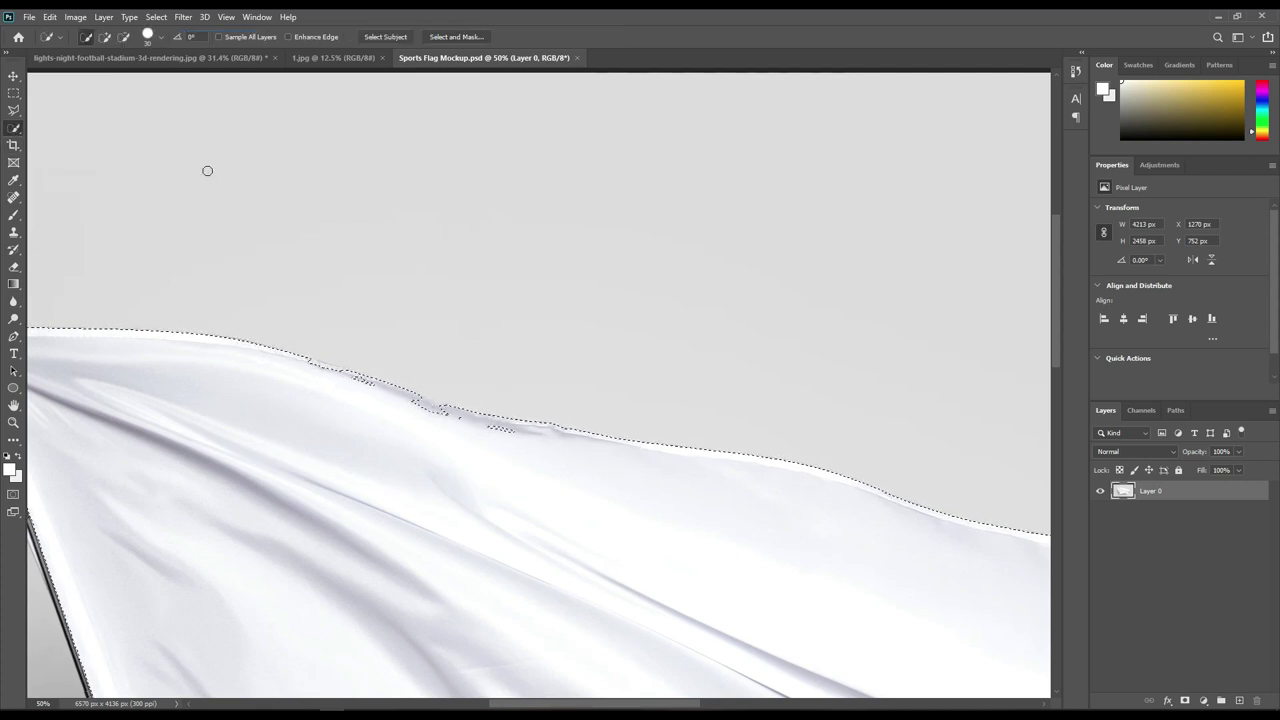
pyautogui.moveTo(307, 364); pyautogui.dragTo(394, 395)
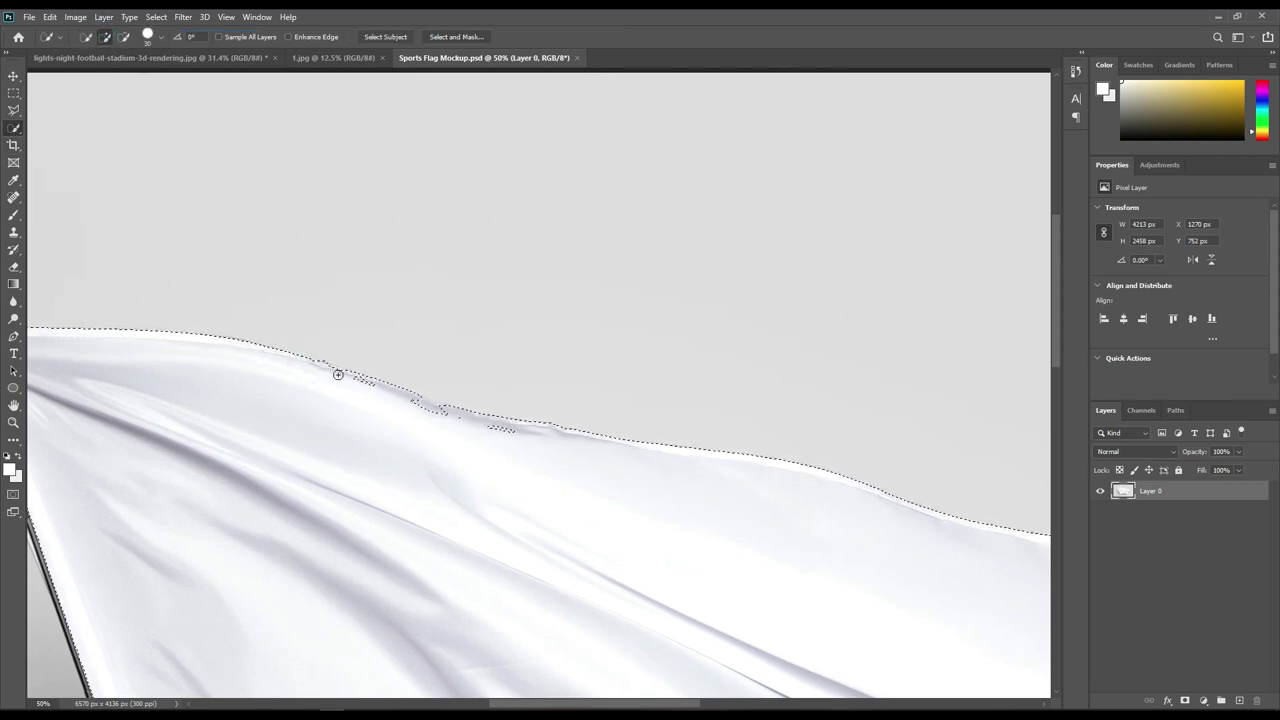
pyautogui.moveTo(567, 437); pyautogui.dragTo(394, 429)
pyautogui.scroll(-2, 431, 437)
pyautogui.hscroll(5, 623, 503)
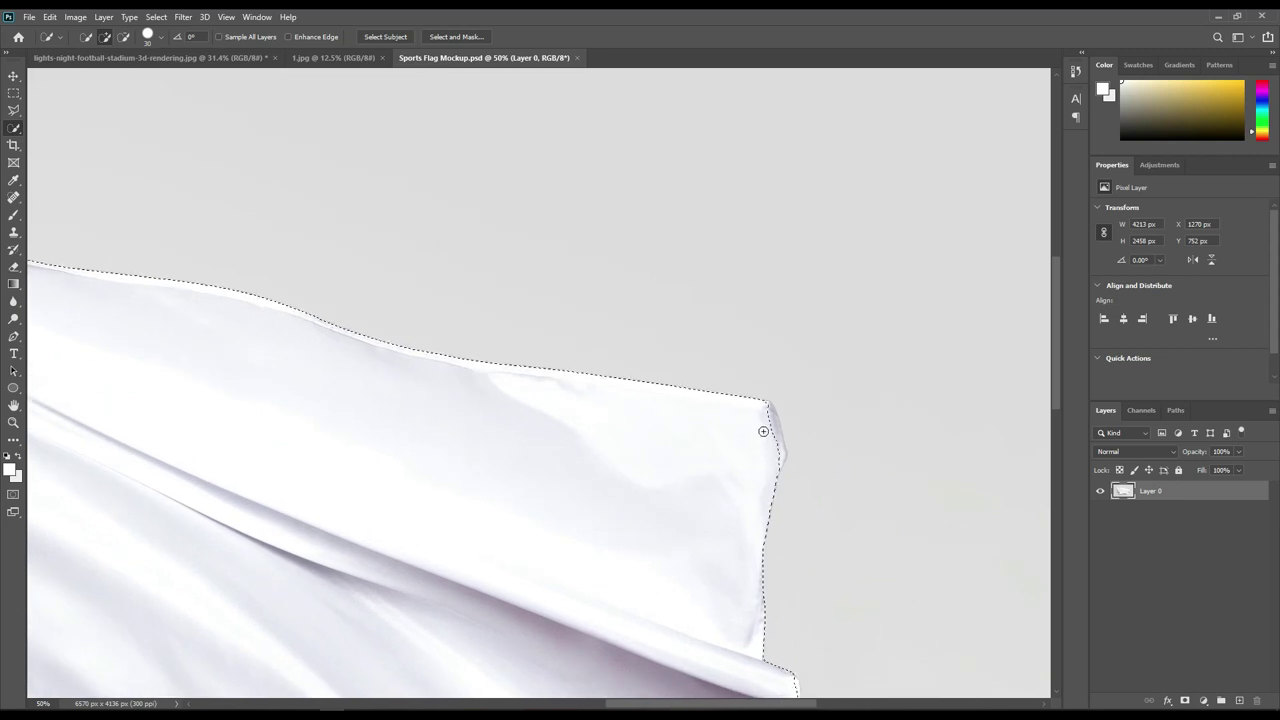
pyautogui.moveTo(777, 423); pyautogui.dragTo(778, 459)
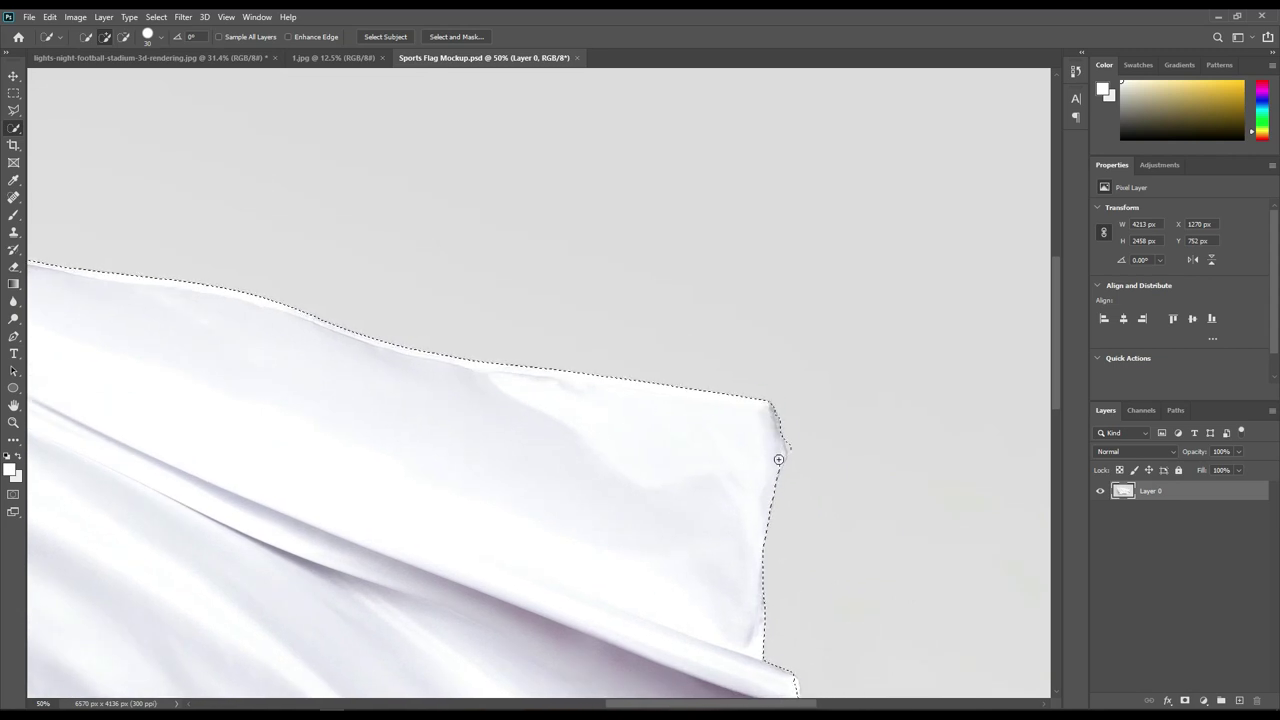
pyautogui.scroll(-3, 694, 531)
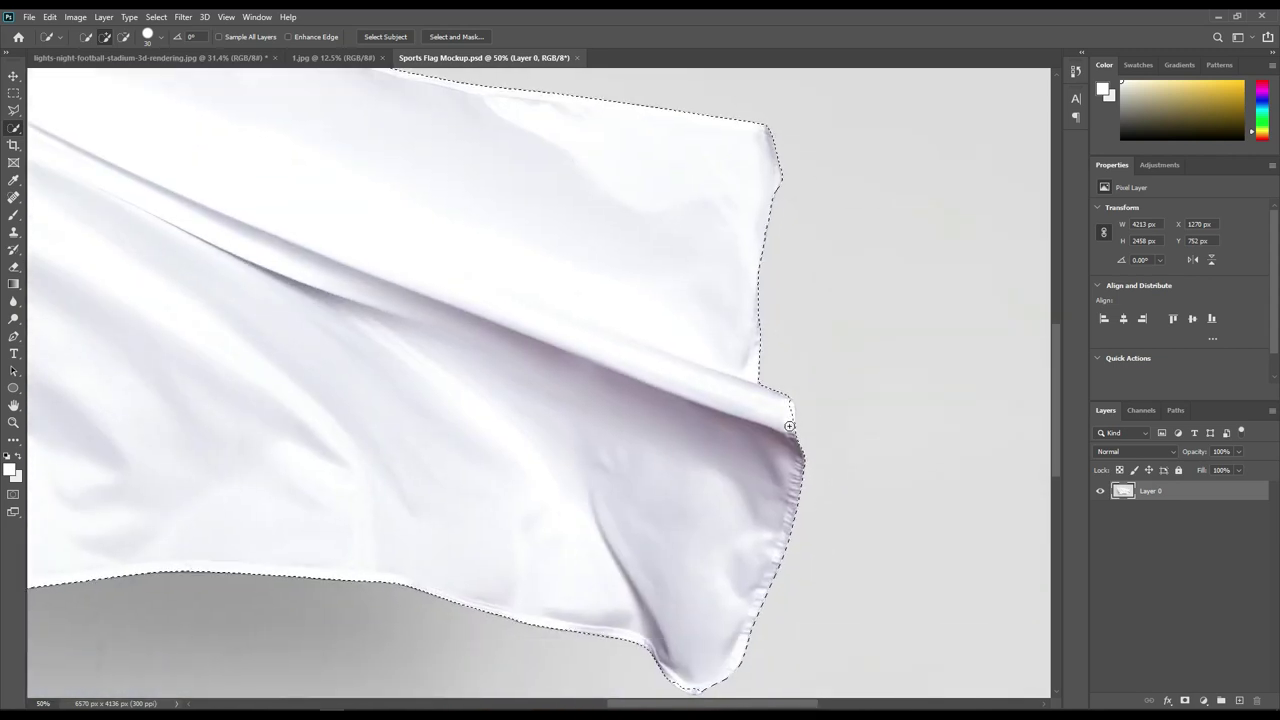
pyautogui.scroll(-1, 720, 586)
pyautogui.hscroll(-1, 815, 580)
pyautogui.click(815, 580)
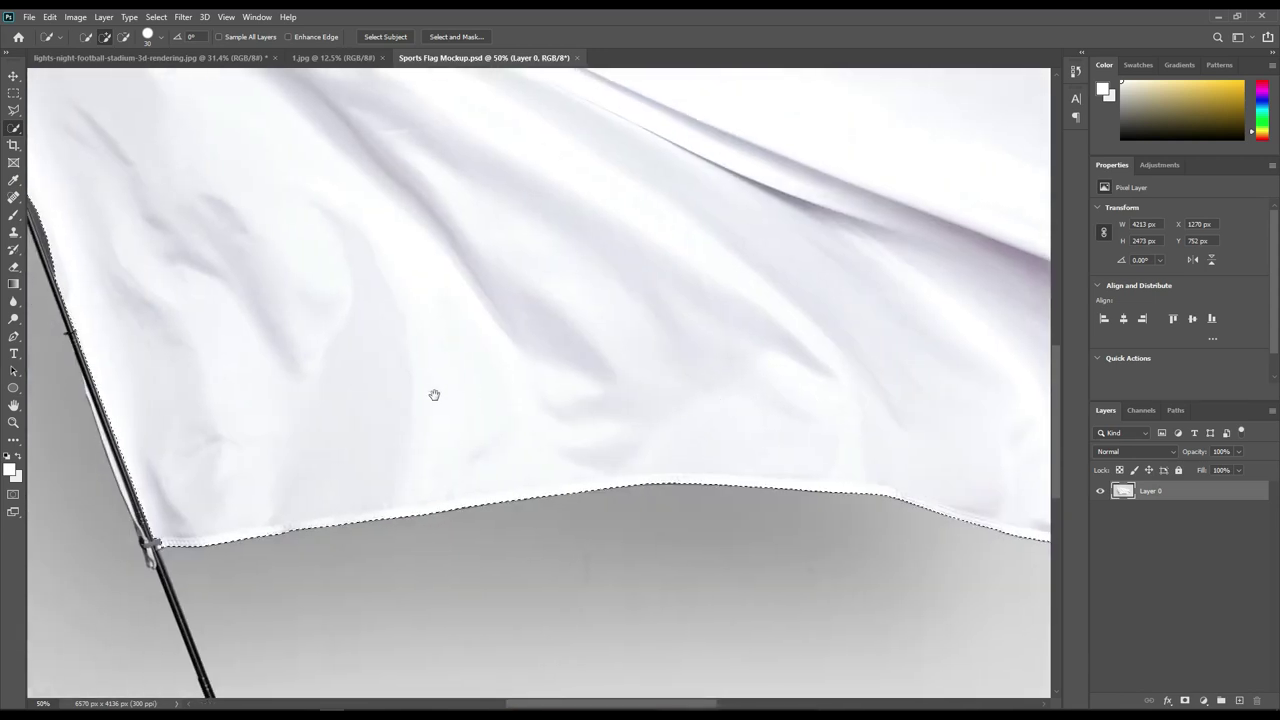
# Step: Extend the selection over the top-left corner and pole tip, then trim along the pole and bottom hem
pyautogui.moveTo(335, 380); pyautogui.dragTo(640, 449)
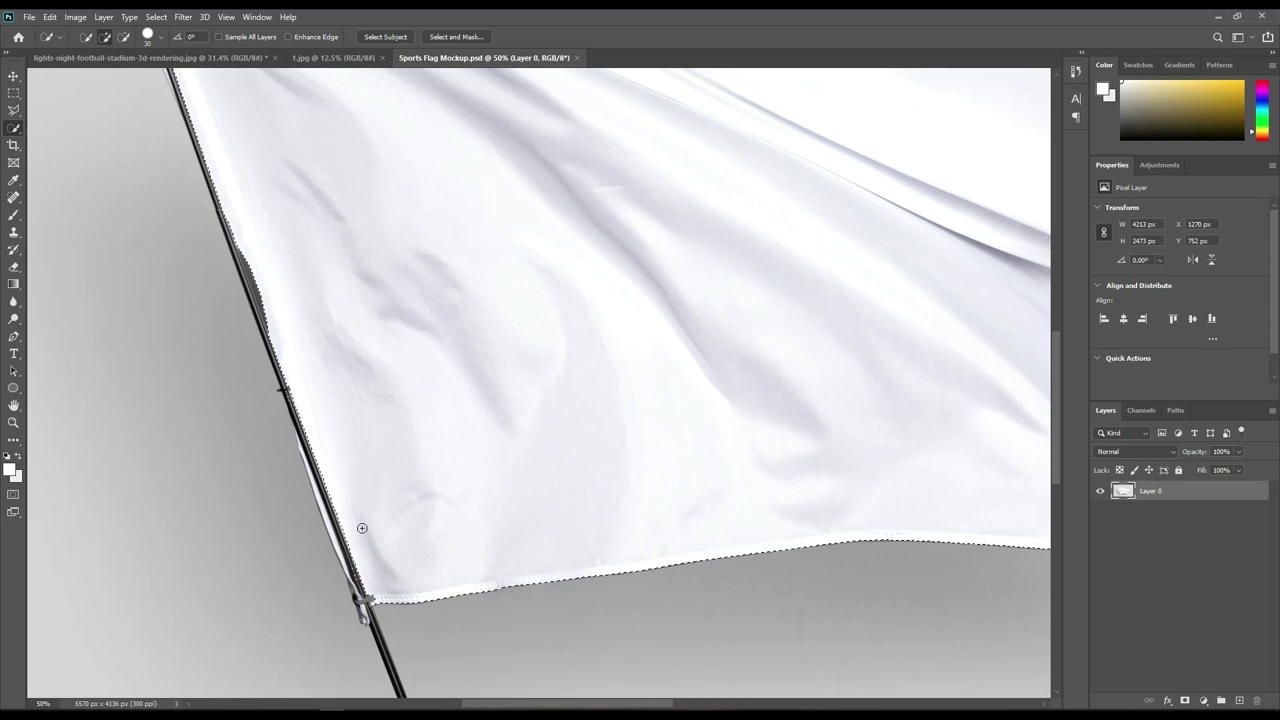
pyautogui.moveTo(378, 305)
pyautogui.mouseDown()
pyautogui.moveTo(480, 537)
pyautogui.moveTo(542, 581)
pyautogui.mouseUp()
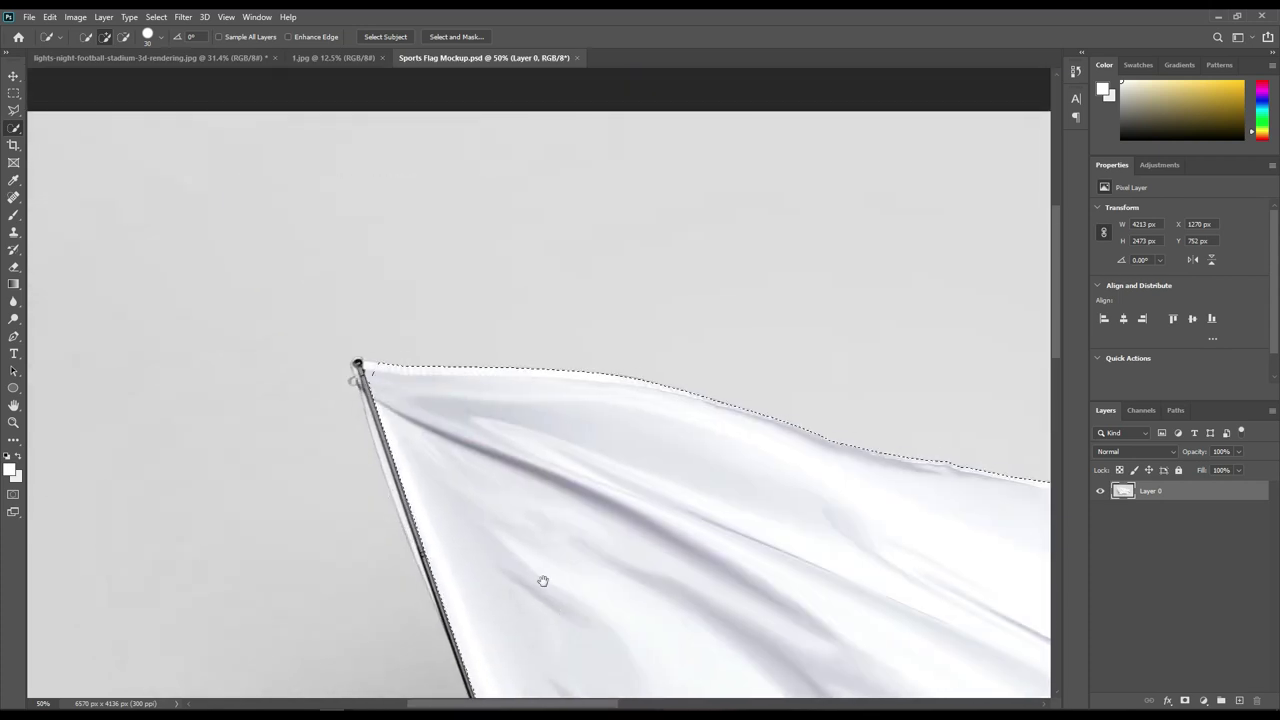
pyautogui.moveTo(385, 388); pyautogui.dragTo(401, 400)
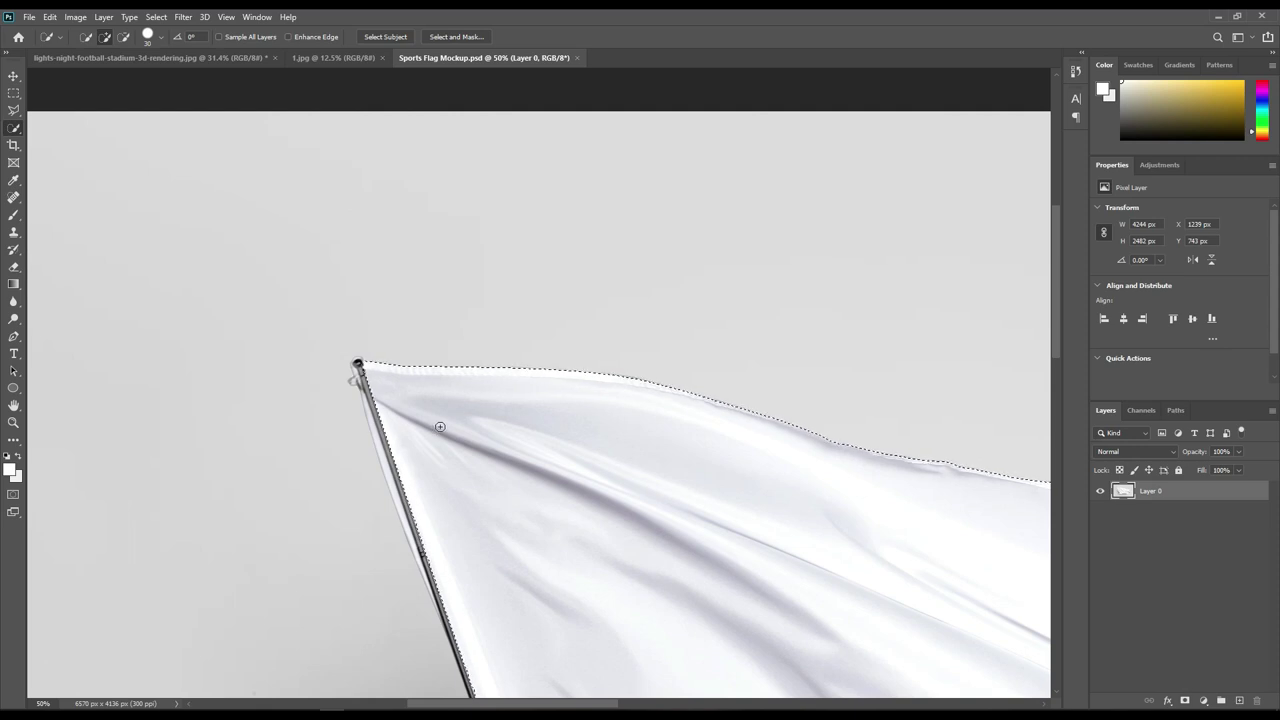
pyautogui.click(355, 366)
pyautogui.click(124, 38)
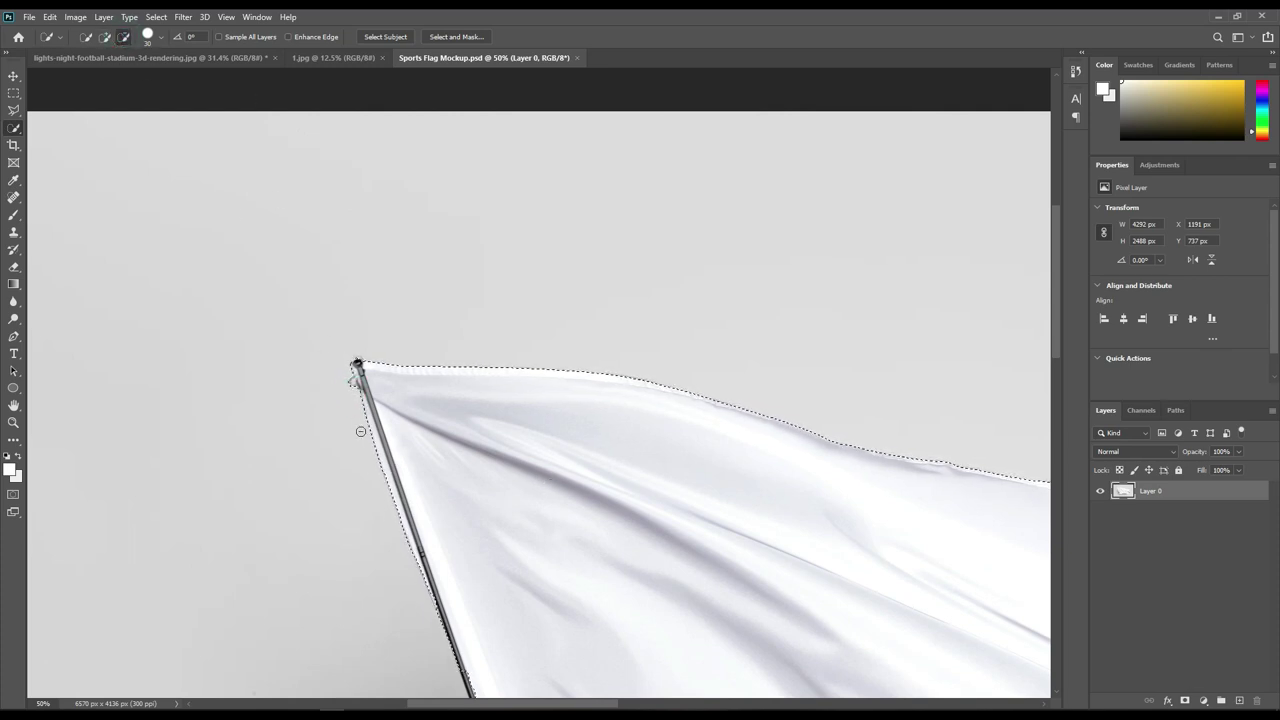
pyautogui.click(105, 37)
pyautogui.click(357, 363)
pyautogui.moveTo(578, 568)
pyautogui.mouseDown()
pyautogui.moveTo(514, 428)
pyautogui.moveTo(314, 220)
pyautogui.moveTo(406, 508)
pyautogui.mouseUp()
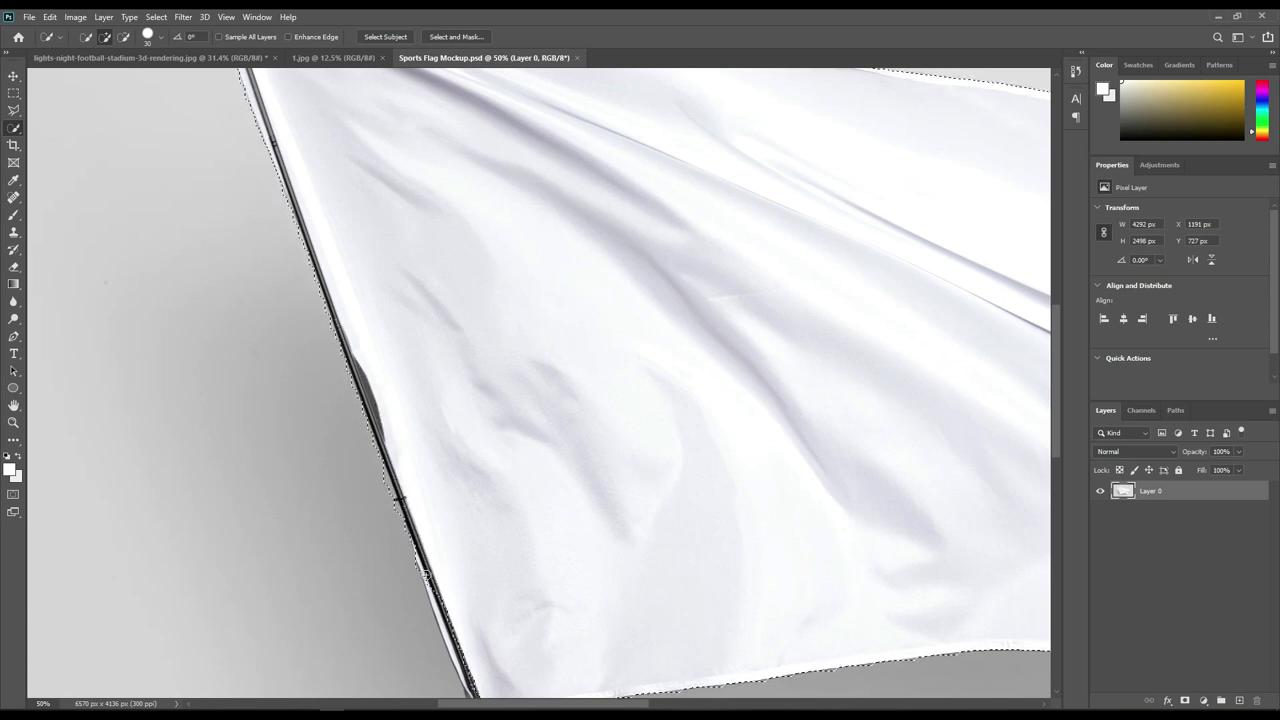
pyautogui.moveTo(489, 566); pyautogui.dragTo(464, 399)
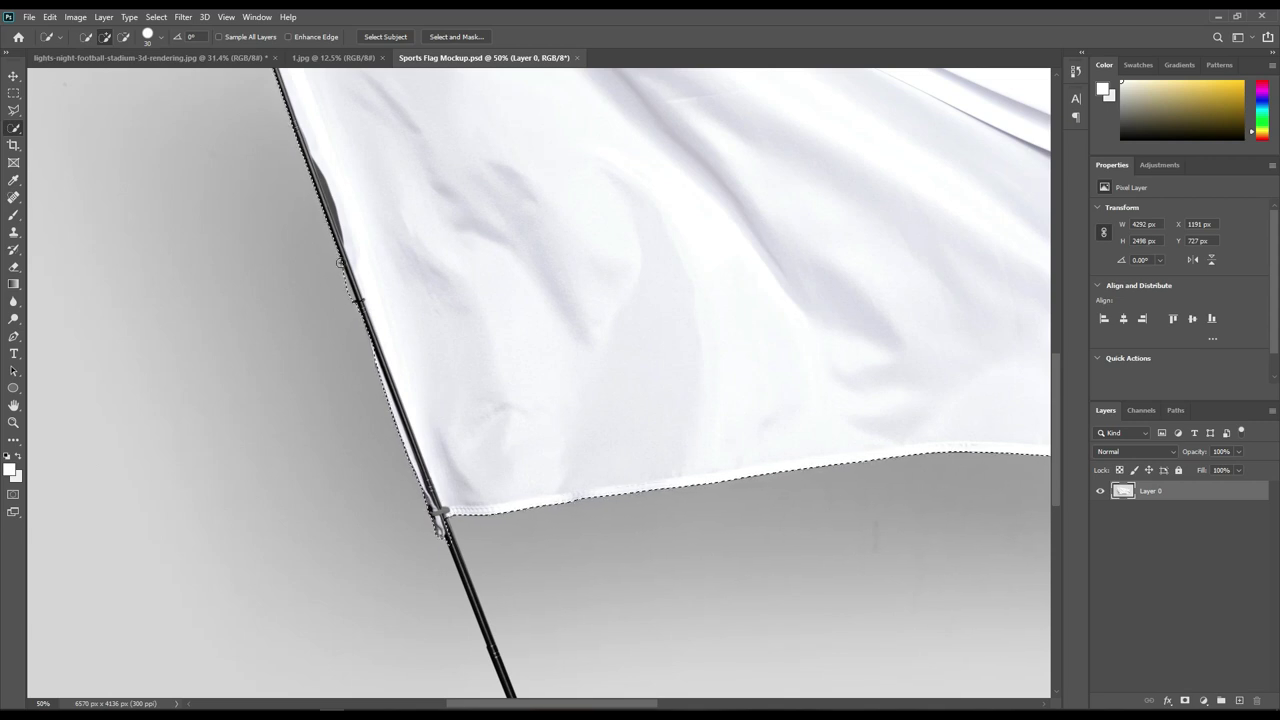
pyautogui.click(124, 37)
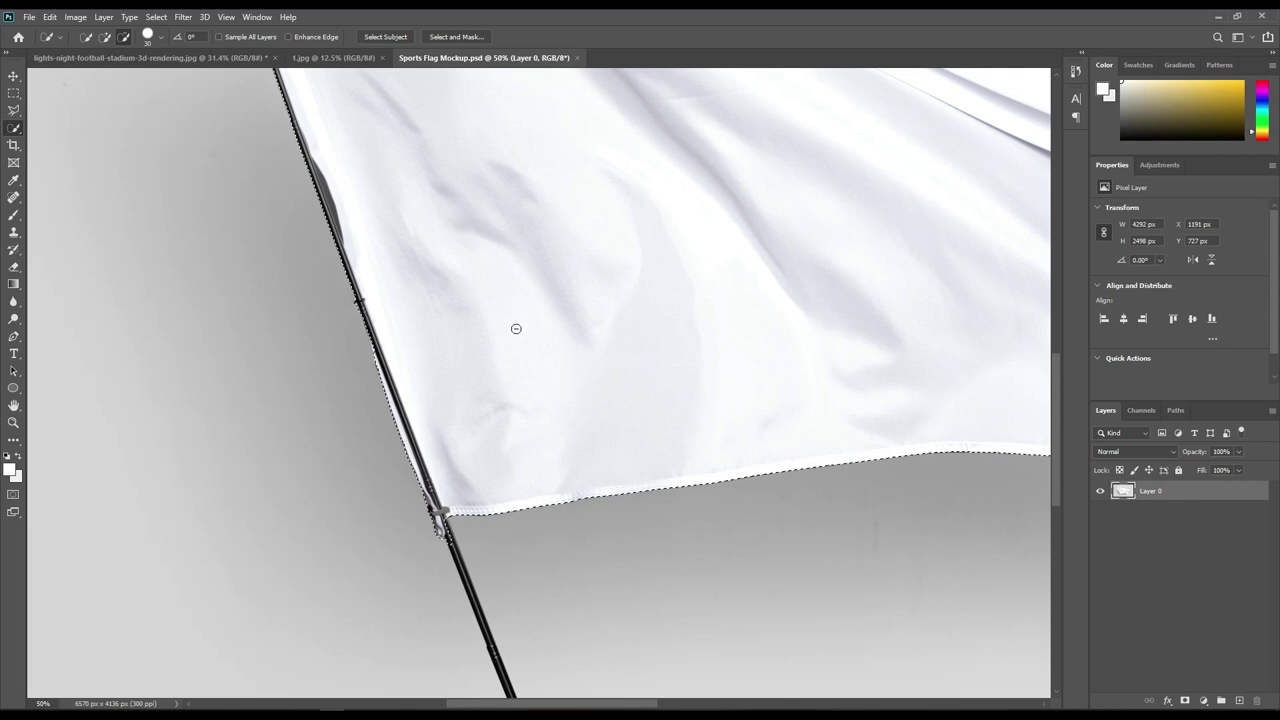
pyautogui.scroll(-5, 594, 420)
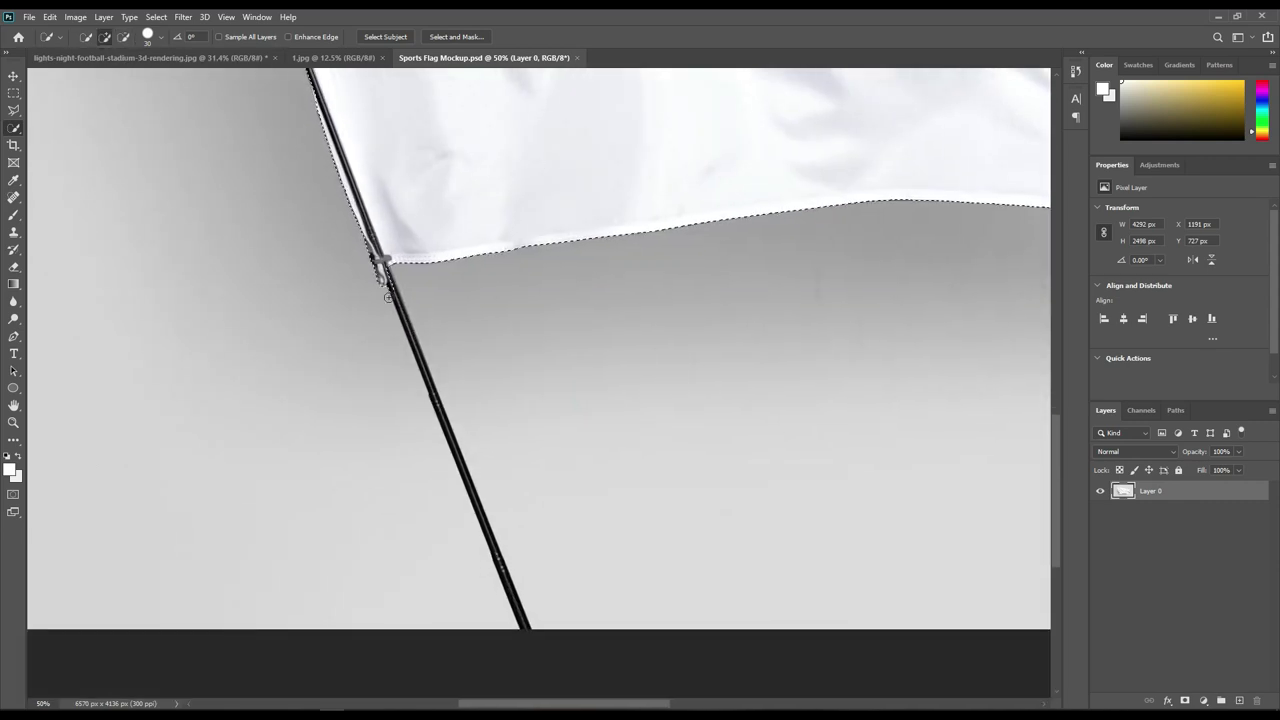
# Step: Trace Polygonal Lasso points down the pole from the flag corner, holding Alt to subtract
pyautogui.press('l')
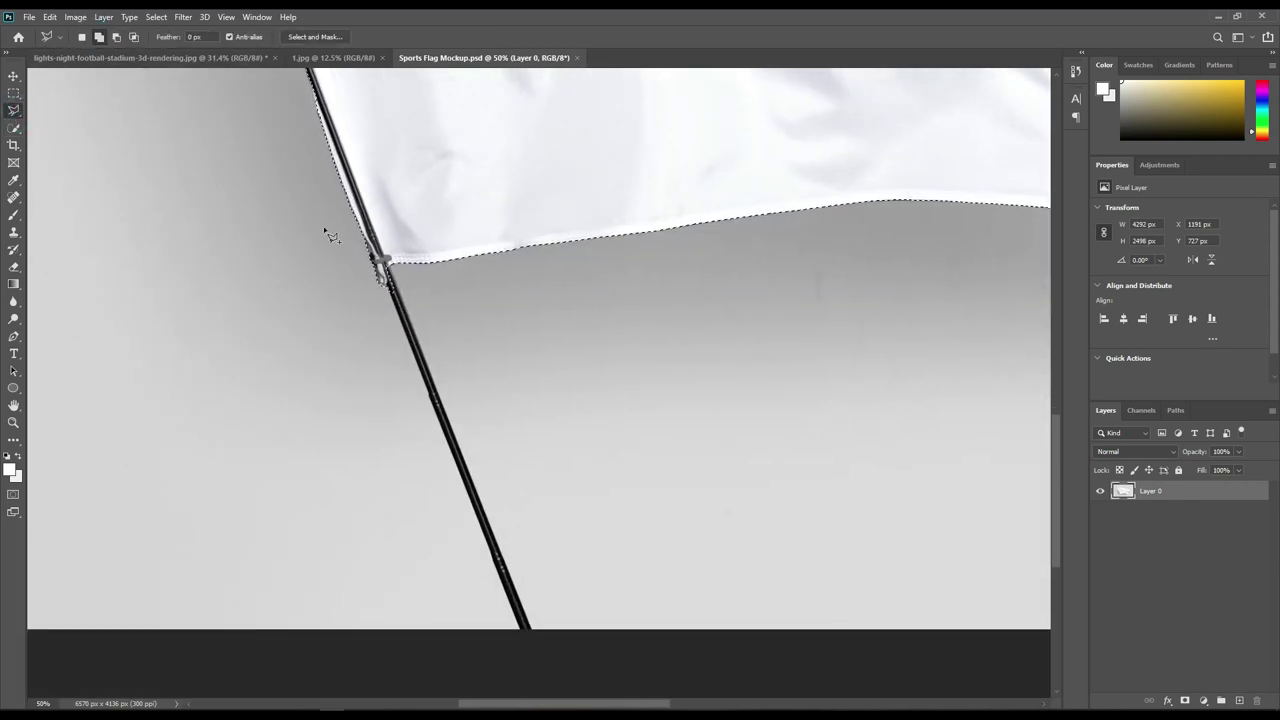
pyautogui.click(386, 285)
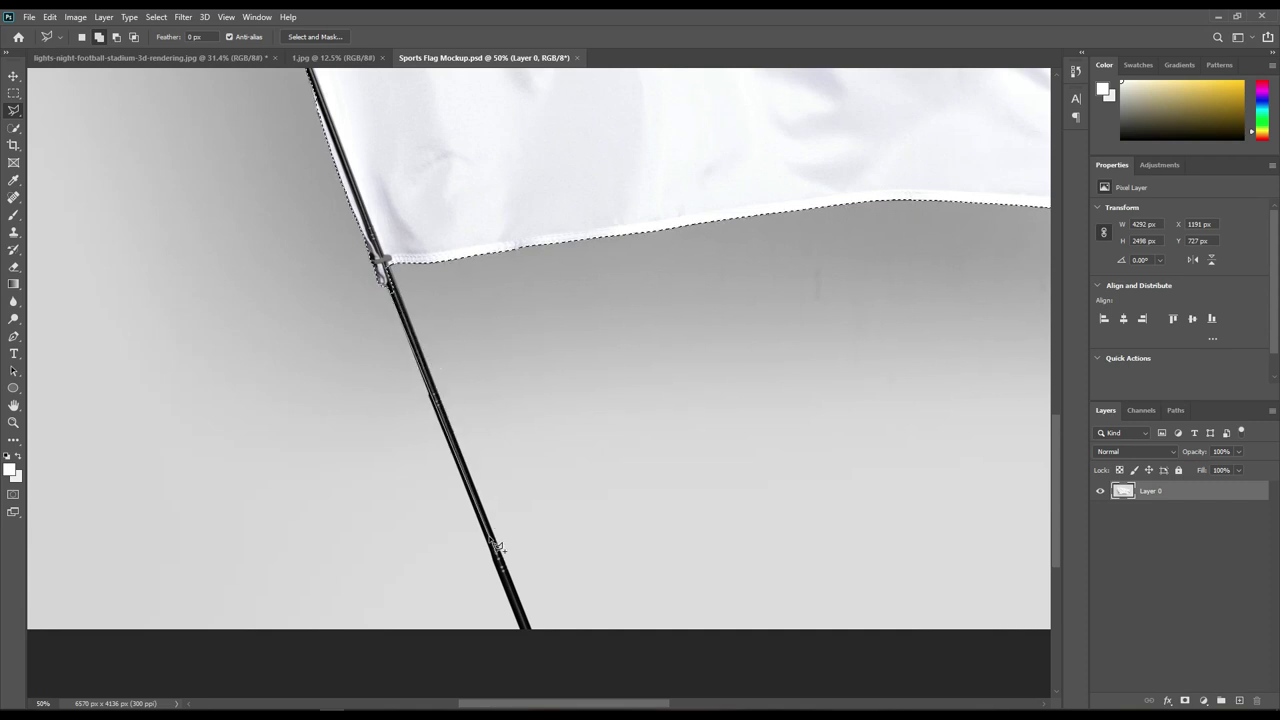
pyautogui.click(436, 402)
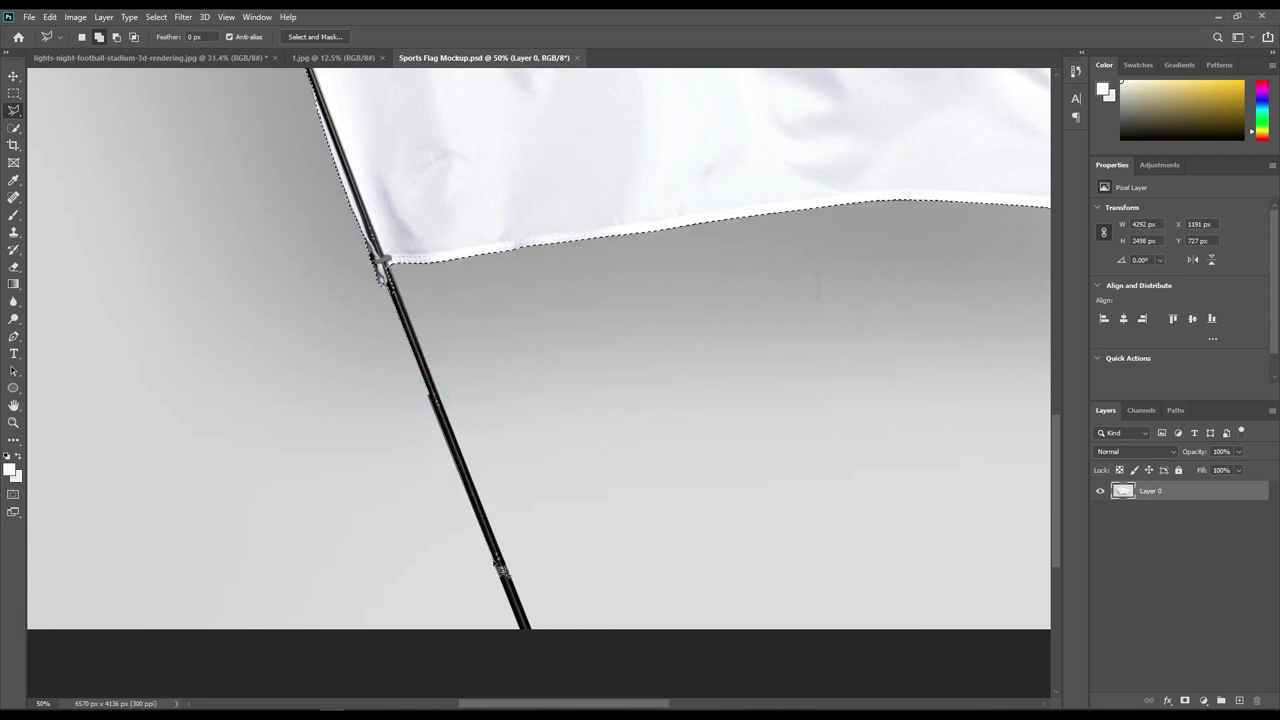
pyautogui.click(533, 632)
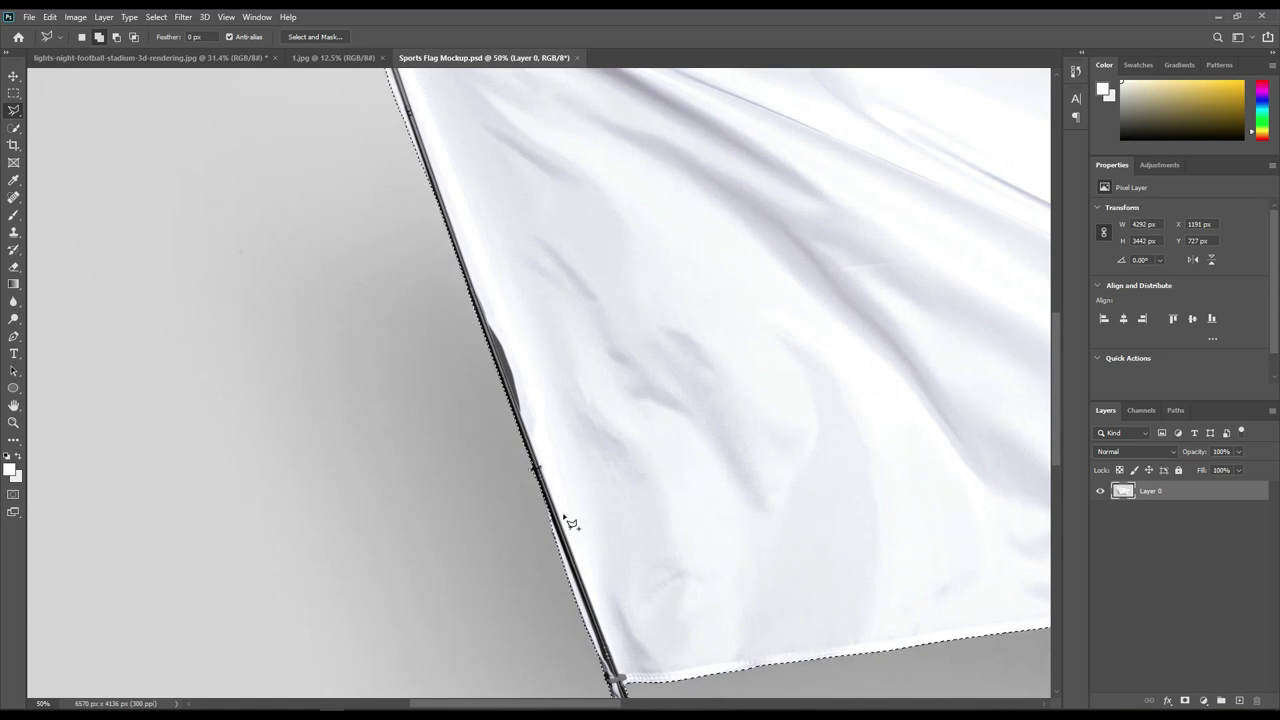
pyautogui.press('alt')
pyautogui.click(536, 470)
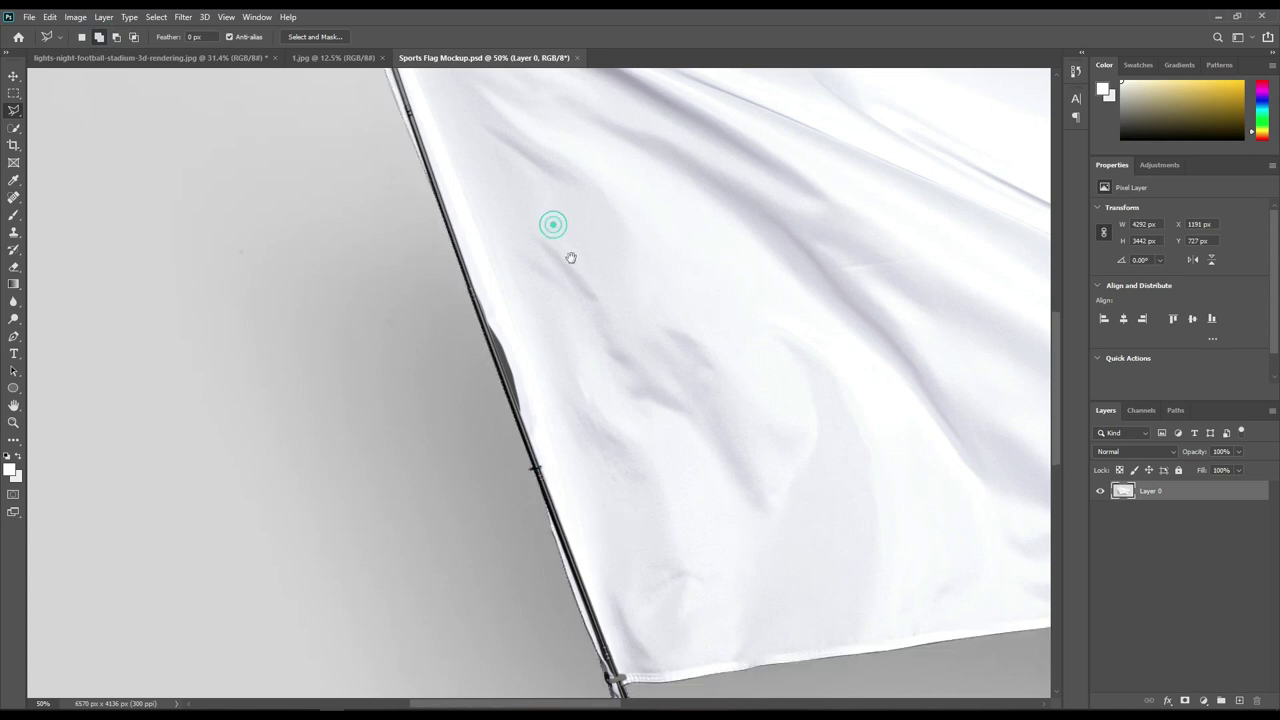
pyautogui.moveTo(551, 223); pyautogui.dragTo(643, 475)
pyautogui.moveTo(709, 551); pyautogui.dragTo(623, 392)
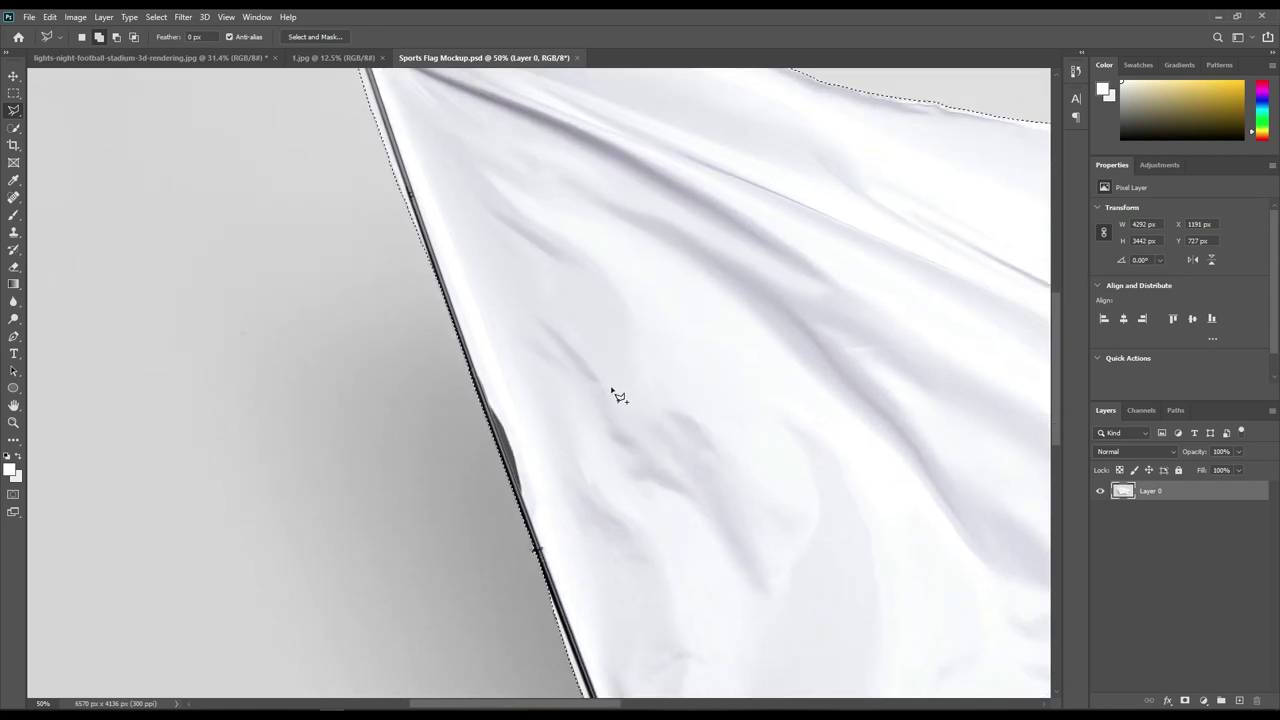
# Step: Subtract an outline along the pole edge, close it into the flag selection, and zoom out onto Layer 0
pyautogui.click(116, 37)
pyautogui.click(485, 400)
pyautogui.click(509, 448)
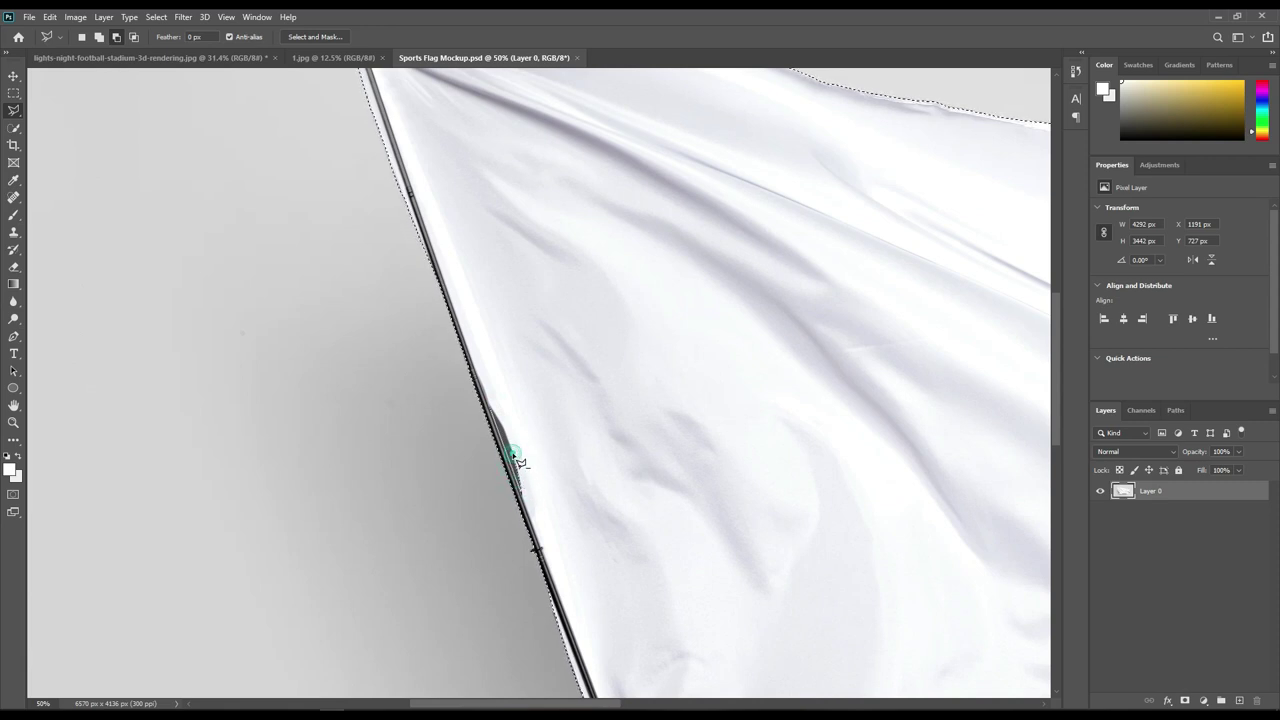
pyautogui.click(500, 424)
pyautogui.moveTo(806, 629)
pyautogui.mouseDown()
pyautogui.moveTo(643, 371)
pyautogui.moveTo(593, 570)
pyautogui.mouseUp()
pyautogui.moveTo(377, 480); pyautogui.dragTo(777, 543)
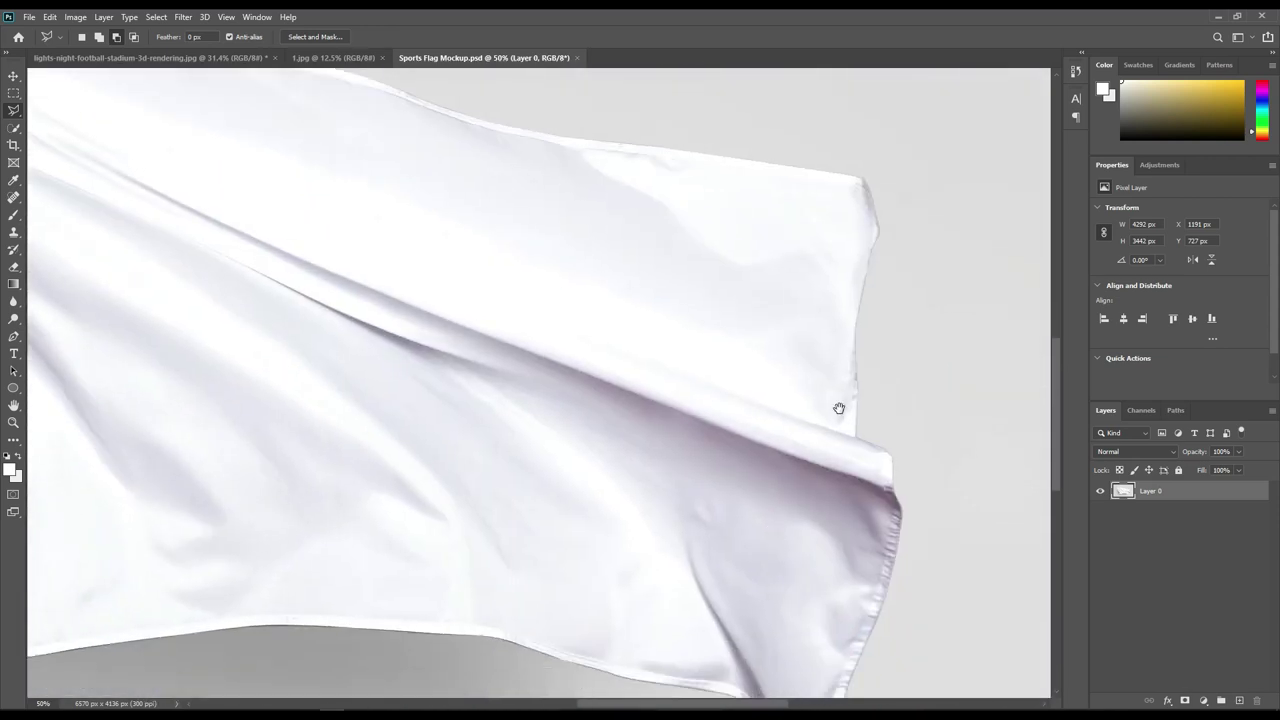
pyautogui.press('Return')
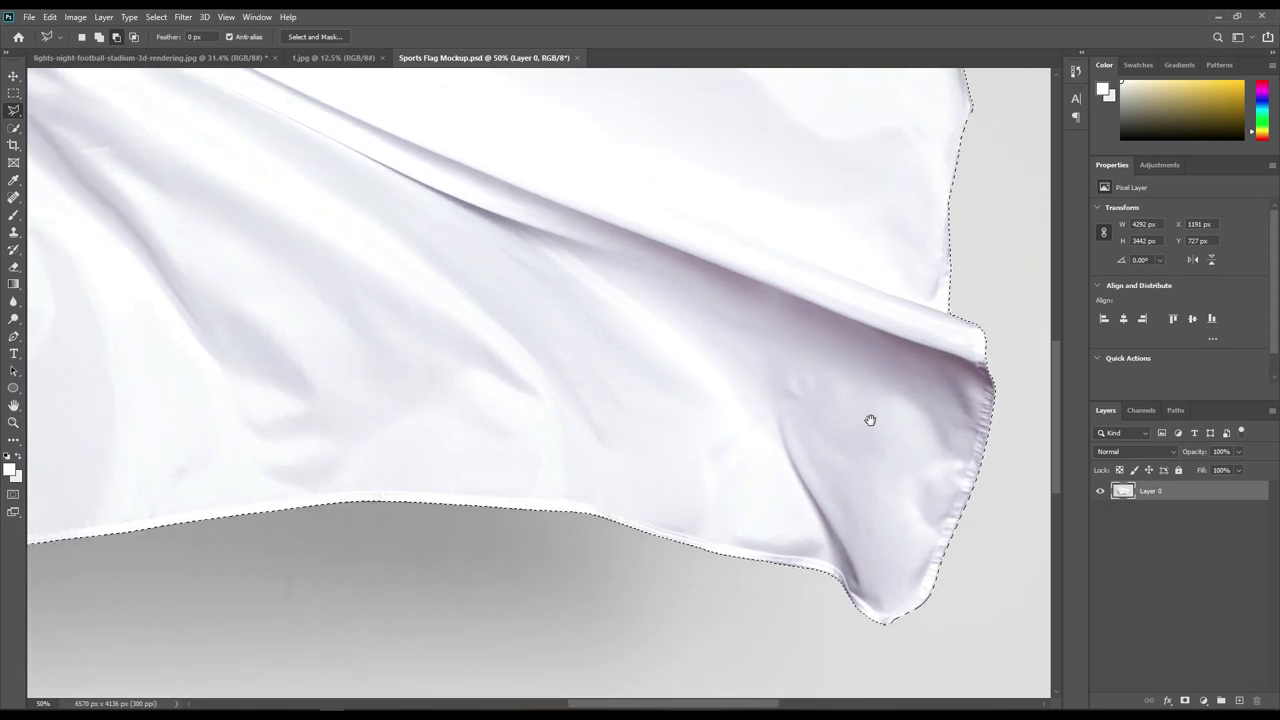
pyautogui.scroll(-2, 870, 420)
pyautogui.scroll(-3, 877, 428)
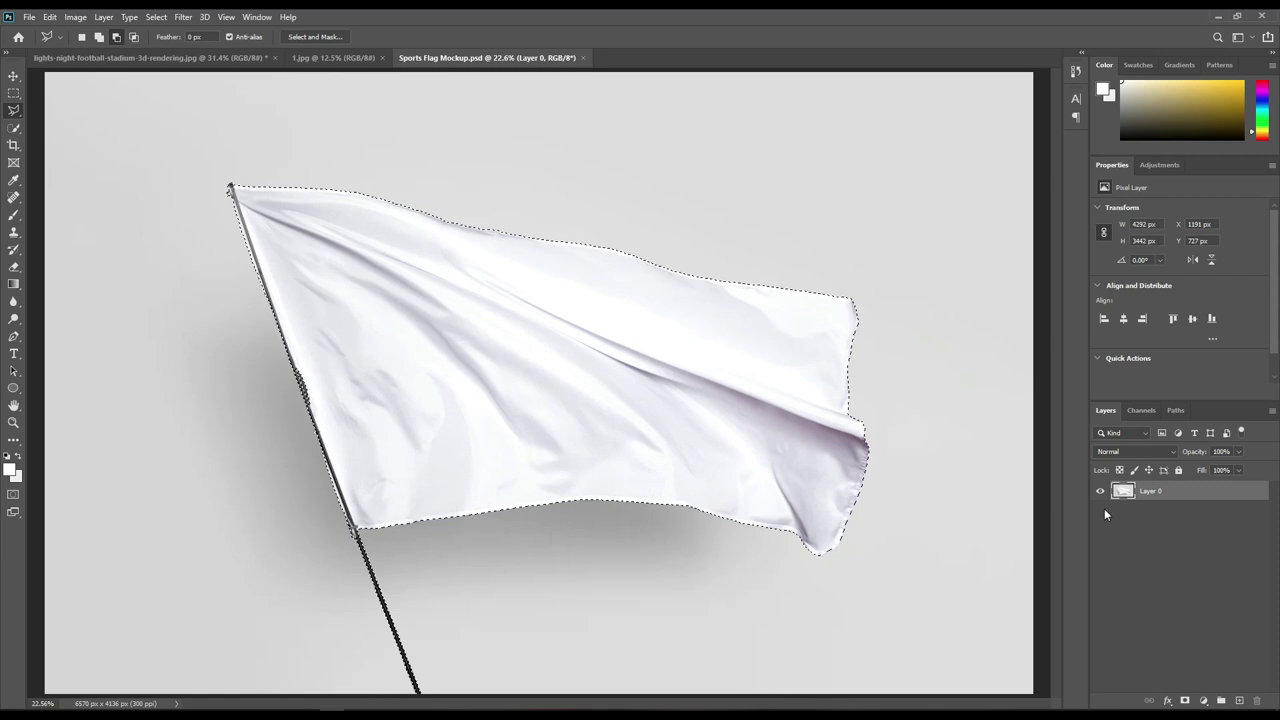
pyautogui.click(1185, 500)
# Step: Copy the flag selection to Layer 1, hide Layer 0, and make Layer 1 active
pyautogui.hotkey('ctrl', 'j')
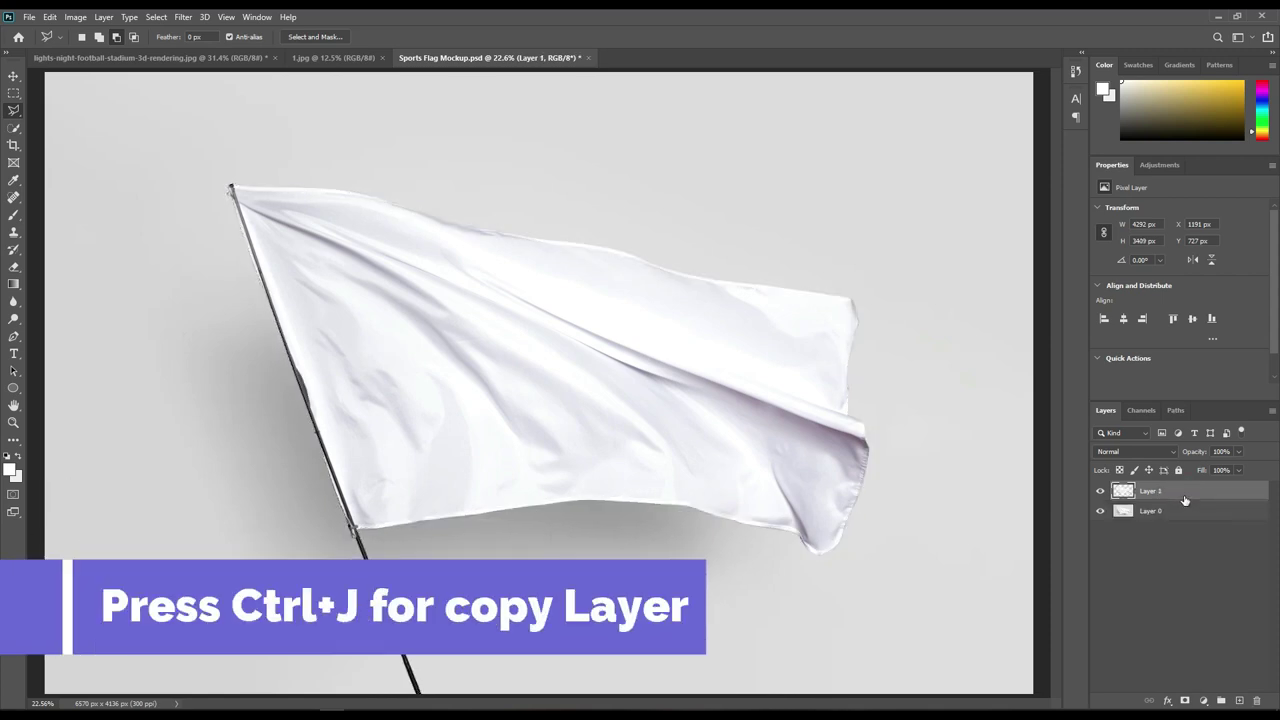
pyautogui.click(1163, 514)
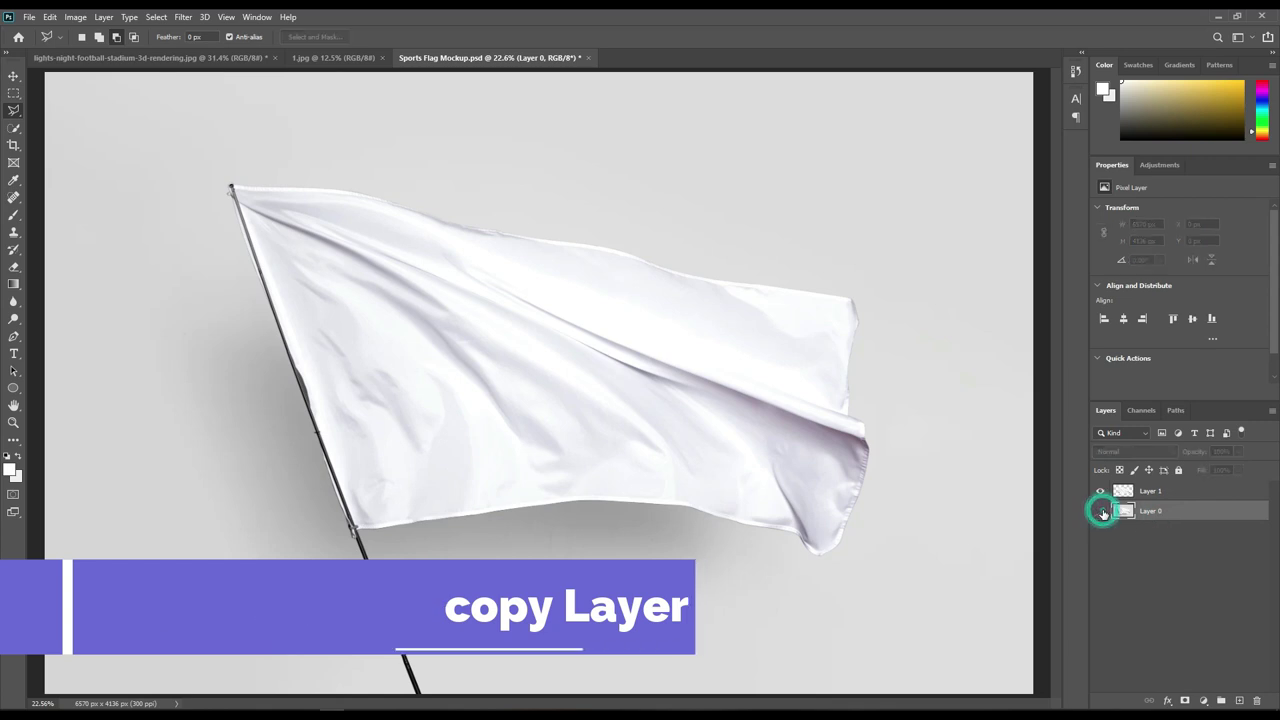
pyautogui.click(1100, 511)
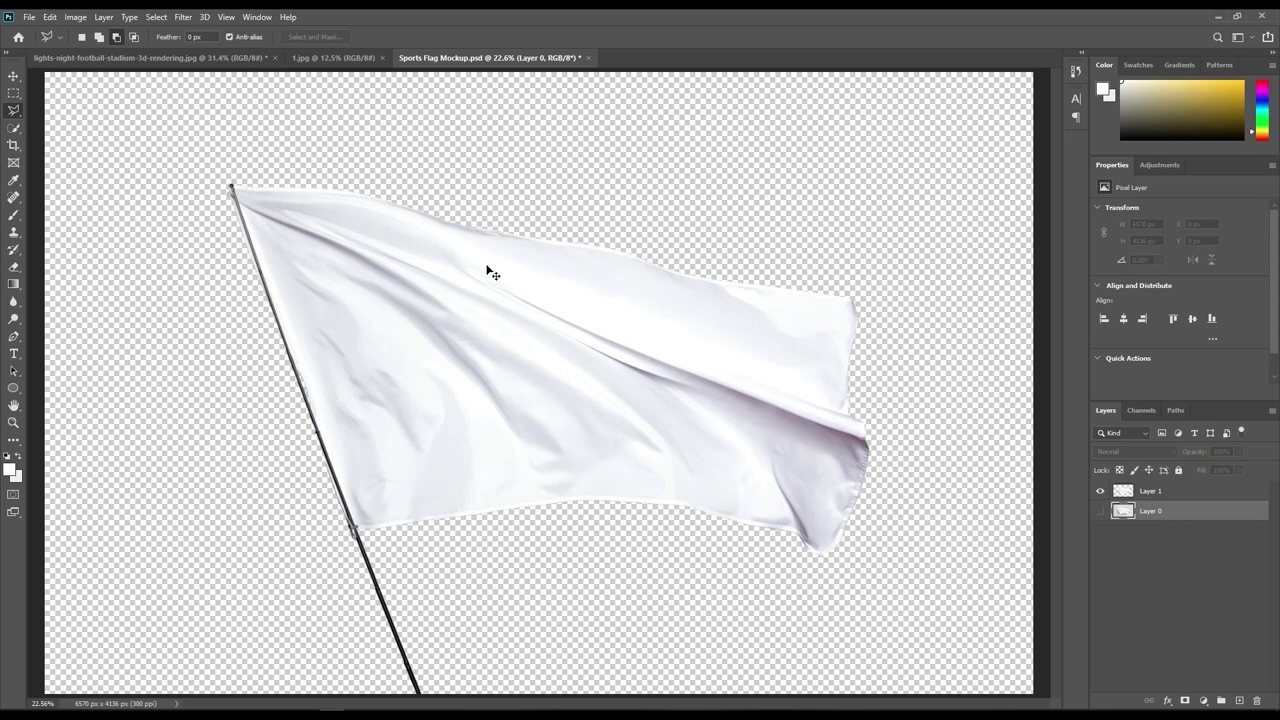
pyautogui.click(1188, 494)
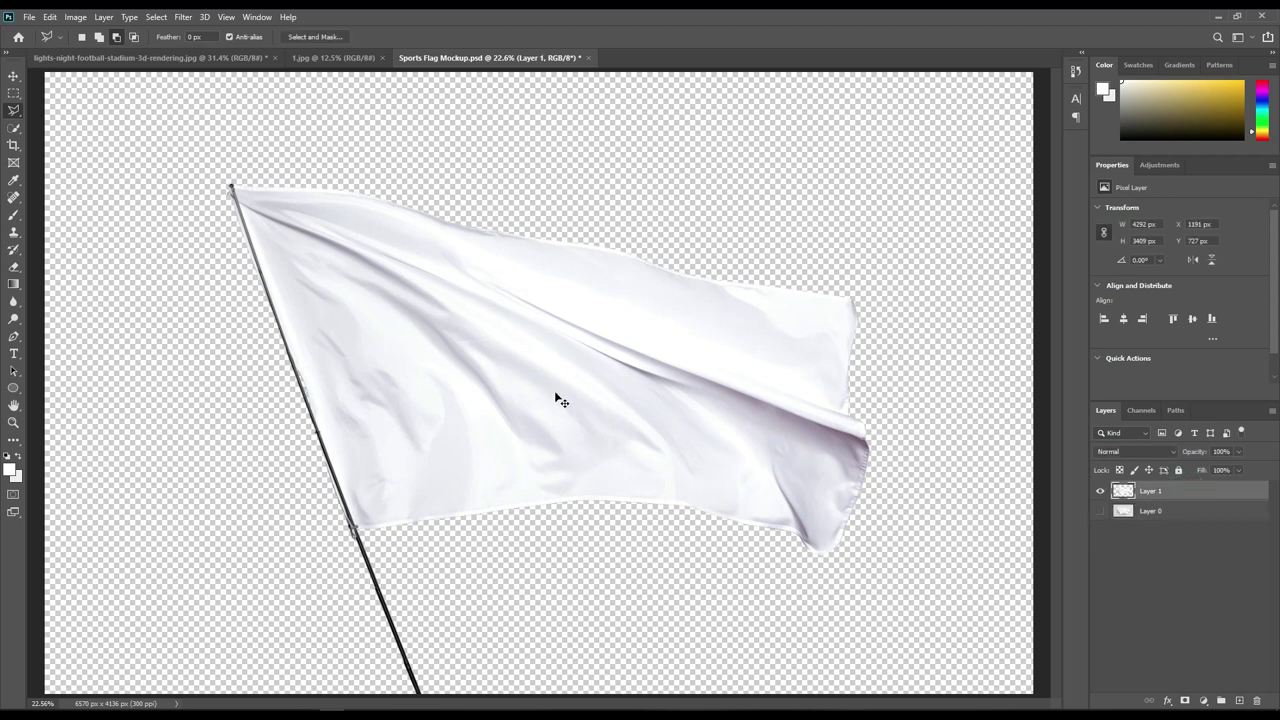
pyautogui.hotkey('ctrl', '+')
pyautogui.hotkey('ctrl', '+')
# Step: Start an add-mode Polygonal Lasso from the flag's top corner to the pole's bottom end
pyautogui.moveTo(282, 300); pyautogui.dragTo(538, 458)
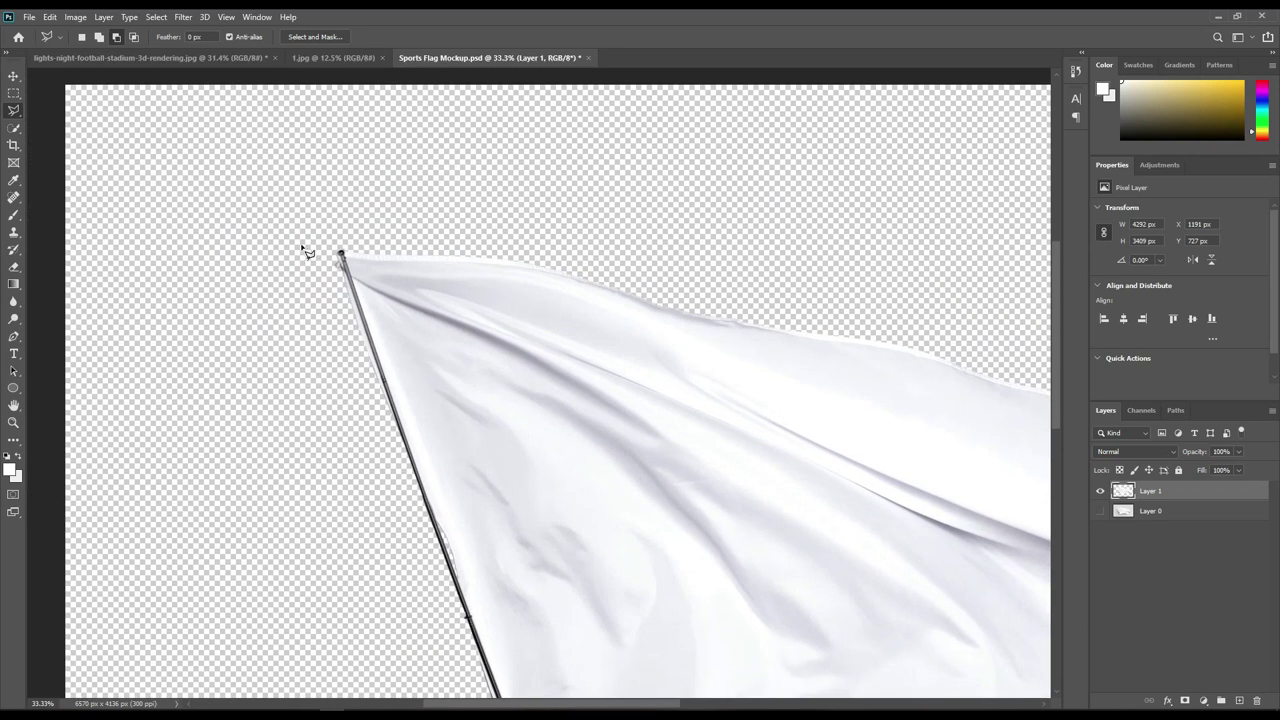
pyautogui.click(15, 110)
pyautogui.click(98, 37)
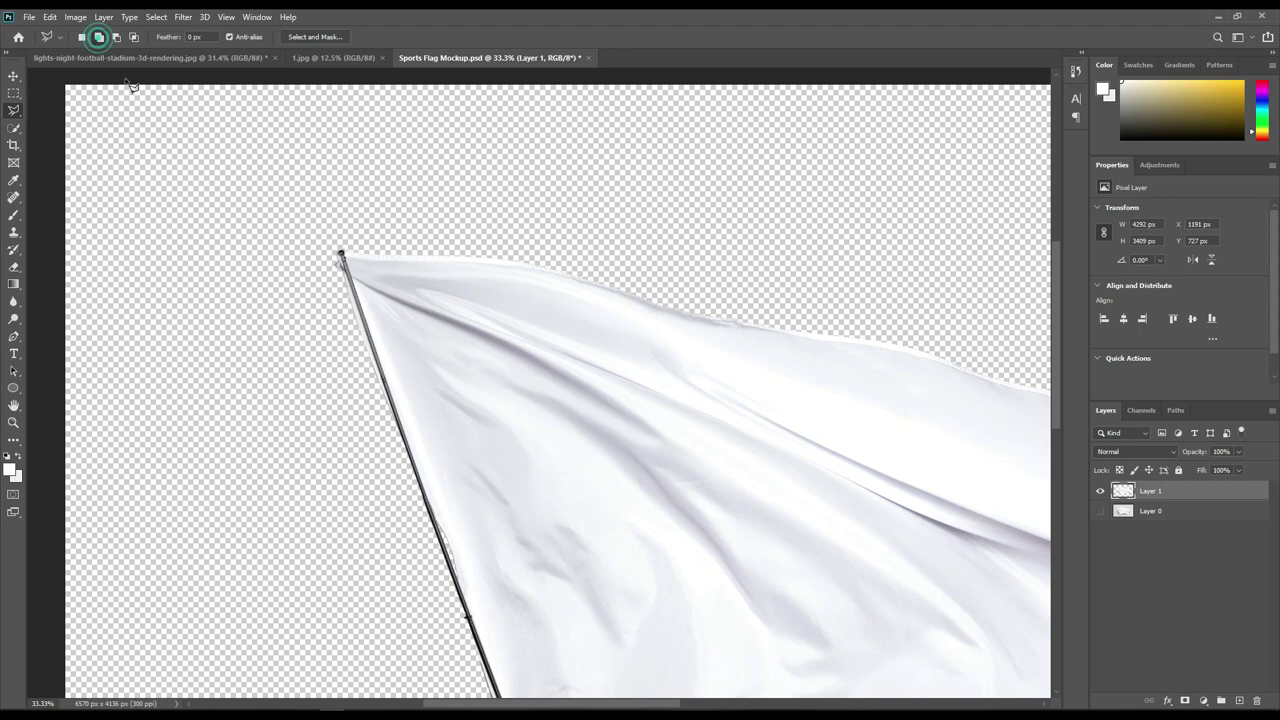
pyautogui.click(343, 257)
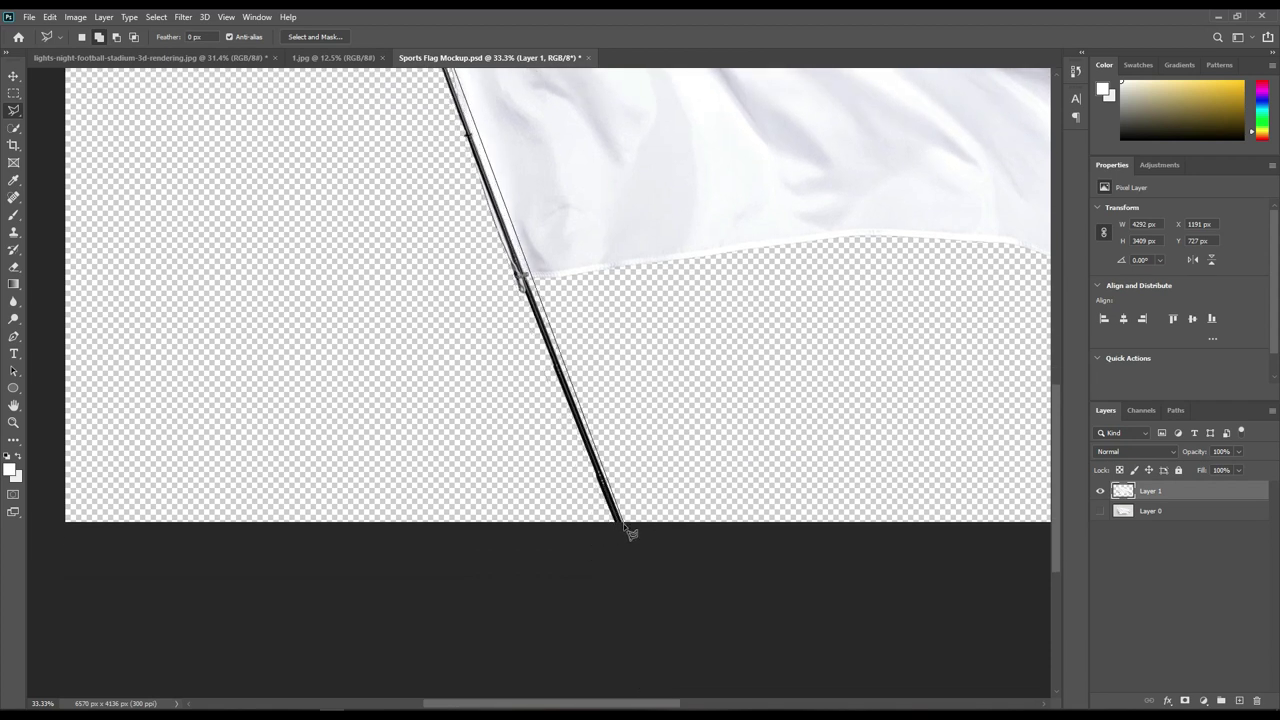
pyautogui.click(622, 523)
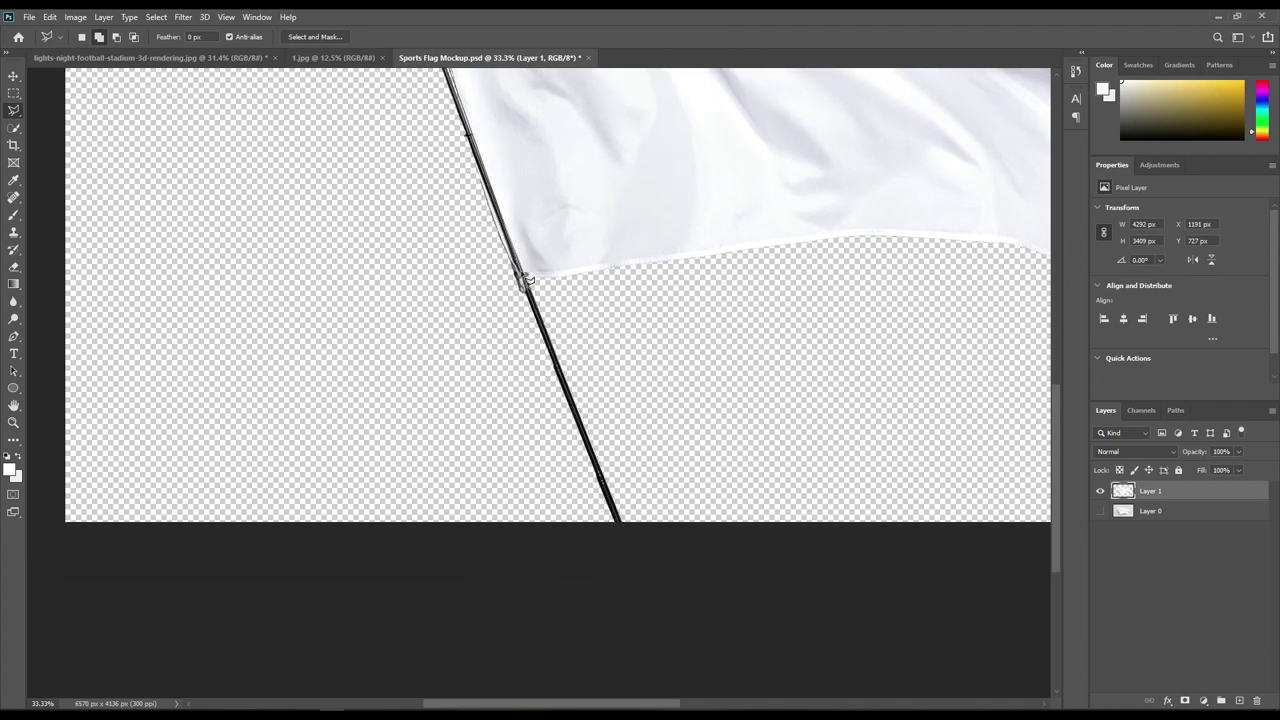
pyautogui.scroll(10, 521, 270)
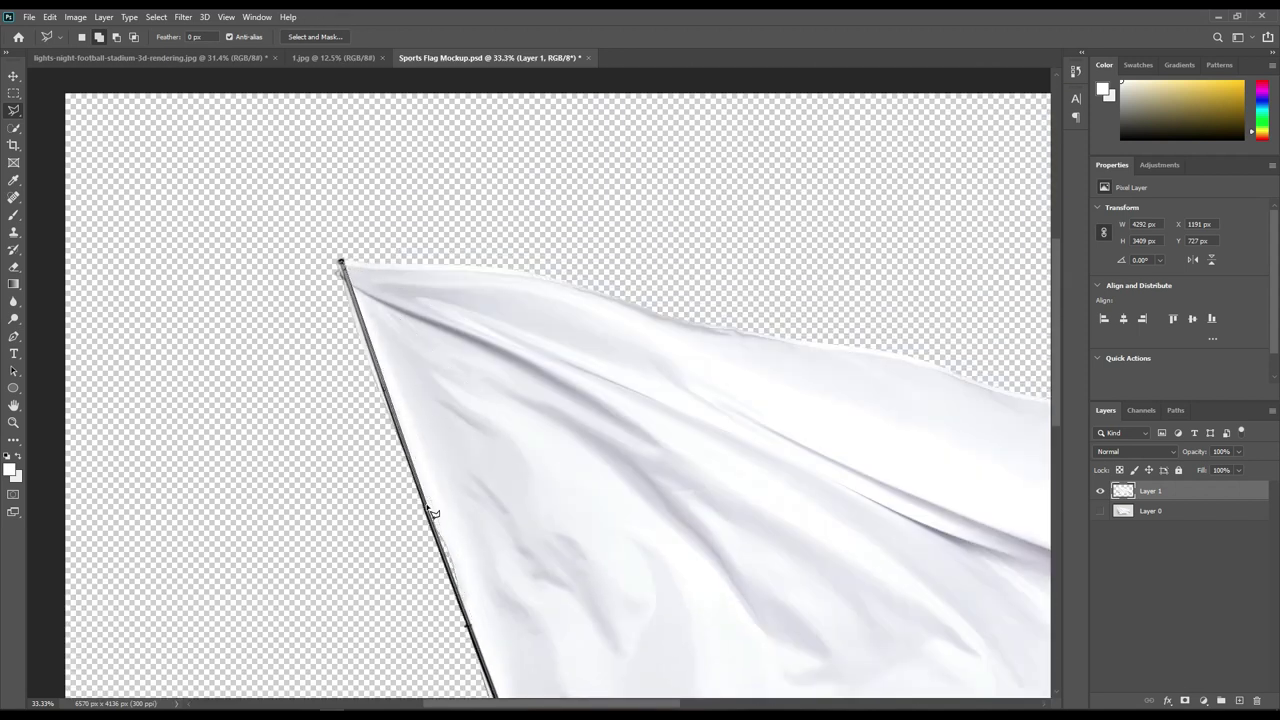
pyautogui.scroll(-2, 488, 672)
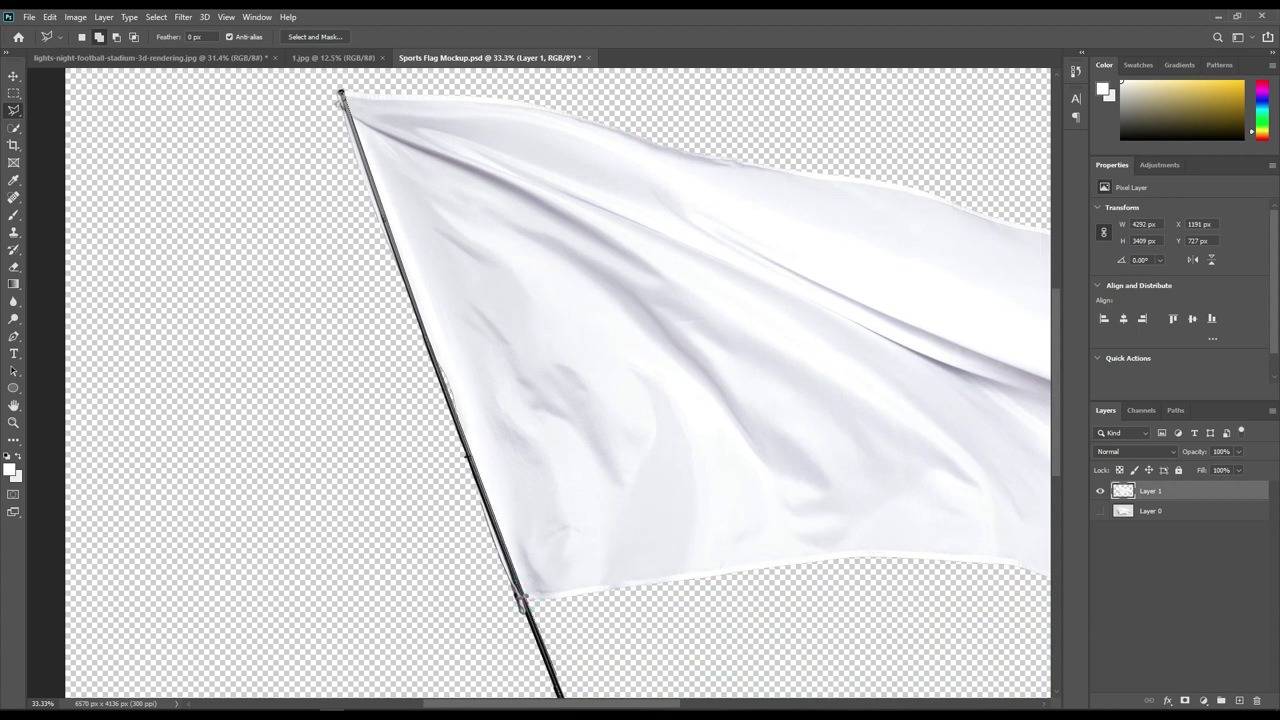
pyautogui.scroll(-2, 555, 660)
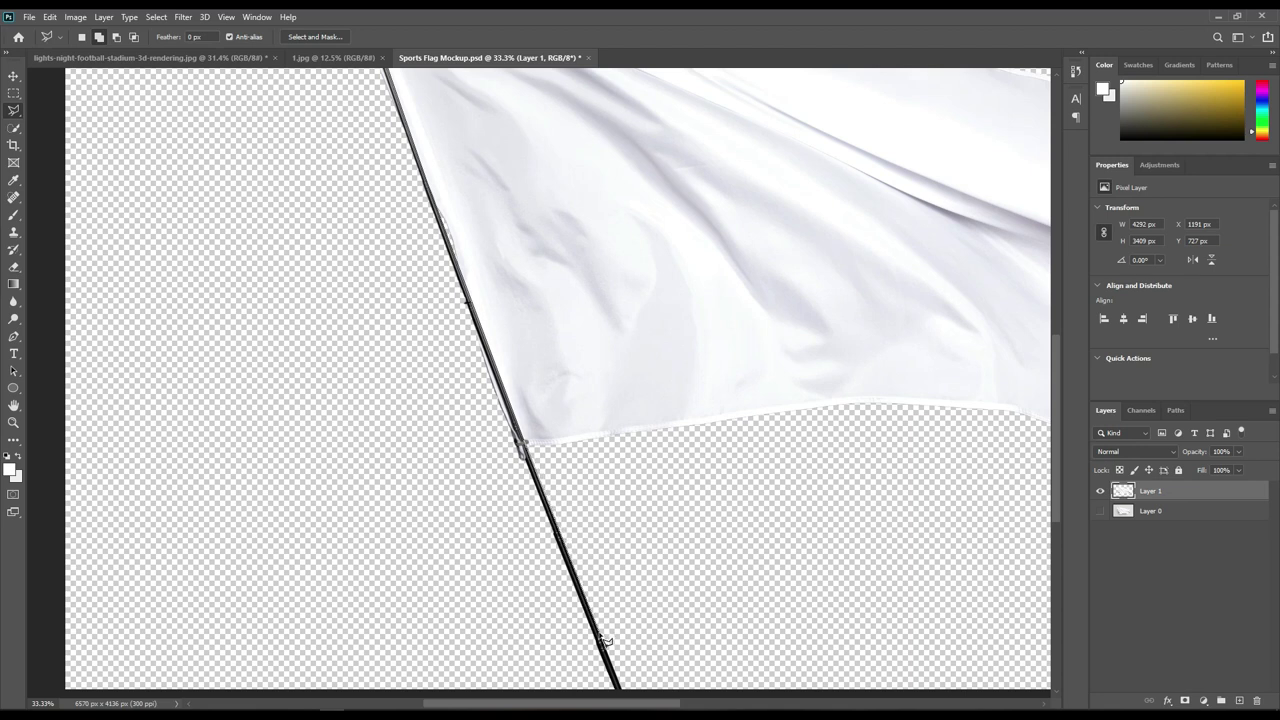
pyautogui.scroll(-1, 620, 605)
pyautogui.scroll(-1, 630, 600)
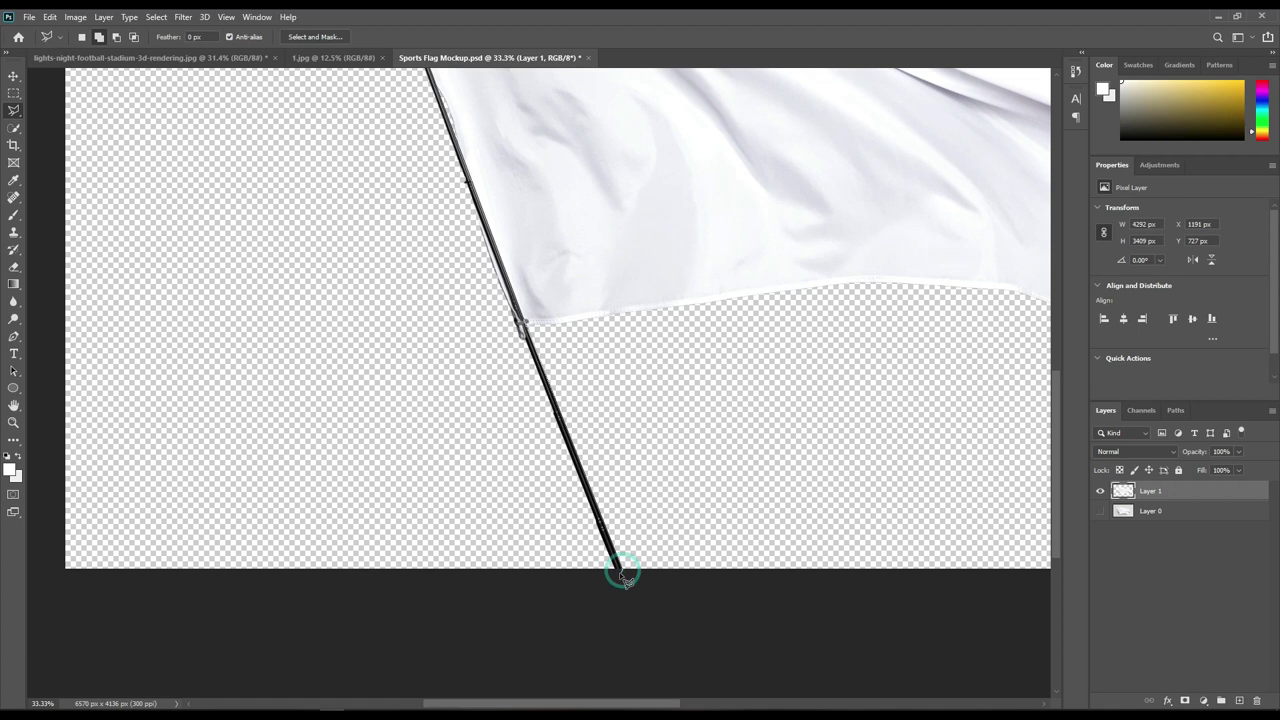
# Step: Trace lasso points up the pole edge to its top and close the selection around the pole
pyautogui.click(602, 571)
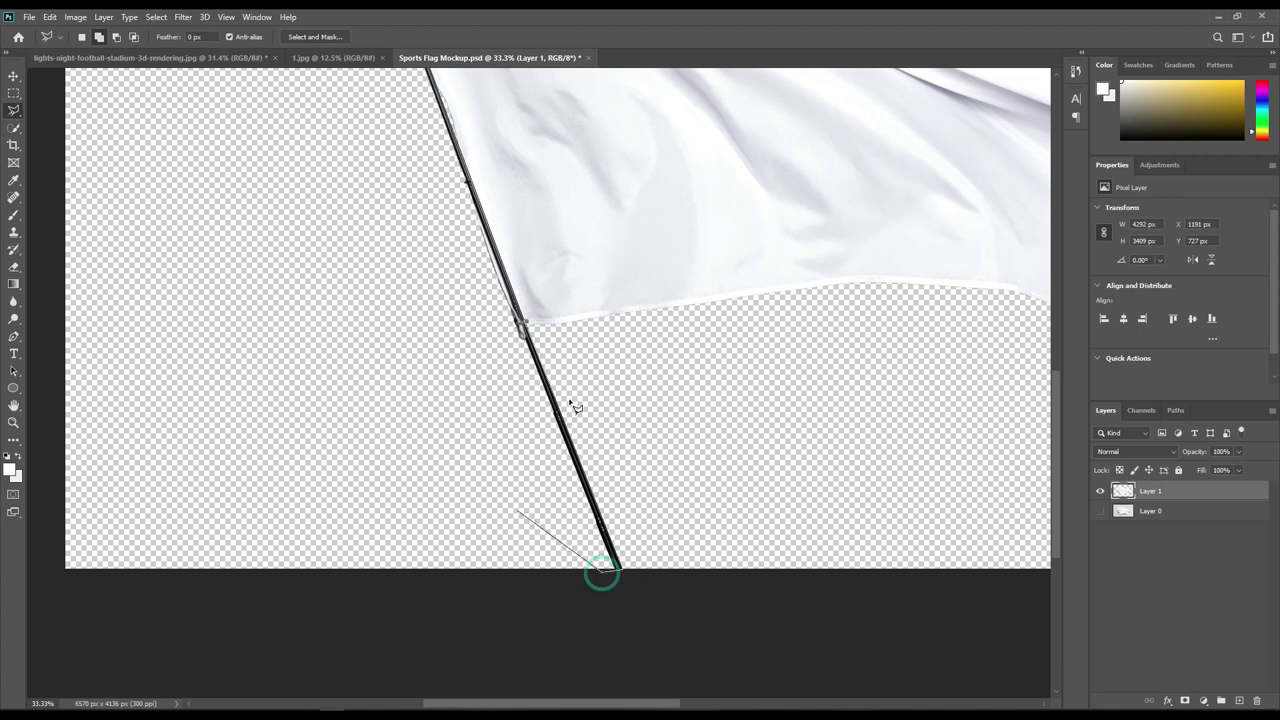
pyautogui.click(525, 340)
pyautogui.click(525, 333)
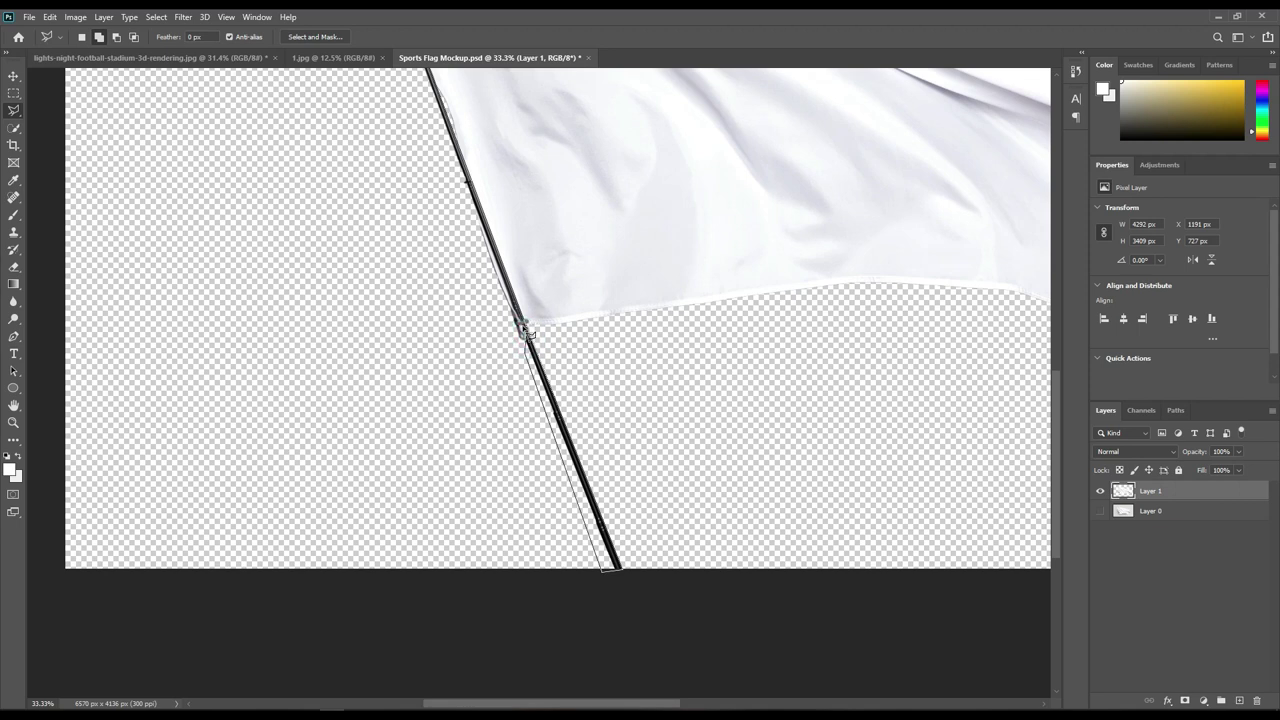
pyautogui.click(524, 325)
pyautogui.click(519, 316)
pyautogui.click(517, 312)
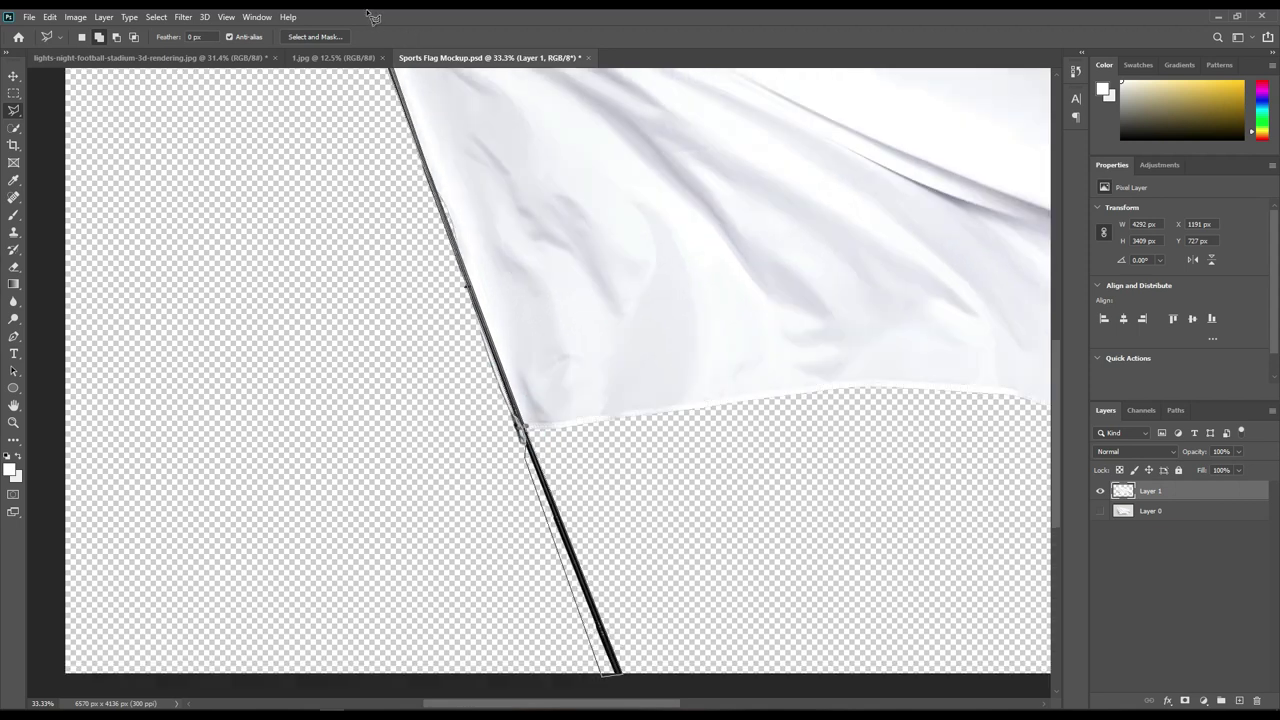
pyautogui.click(403, 274)
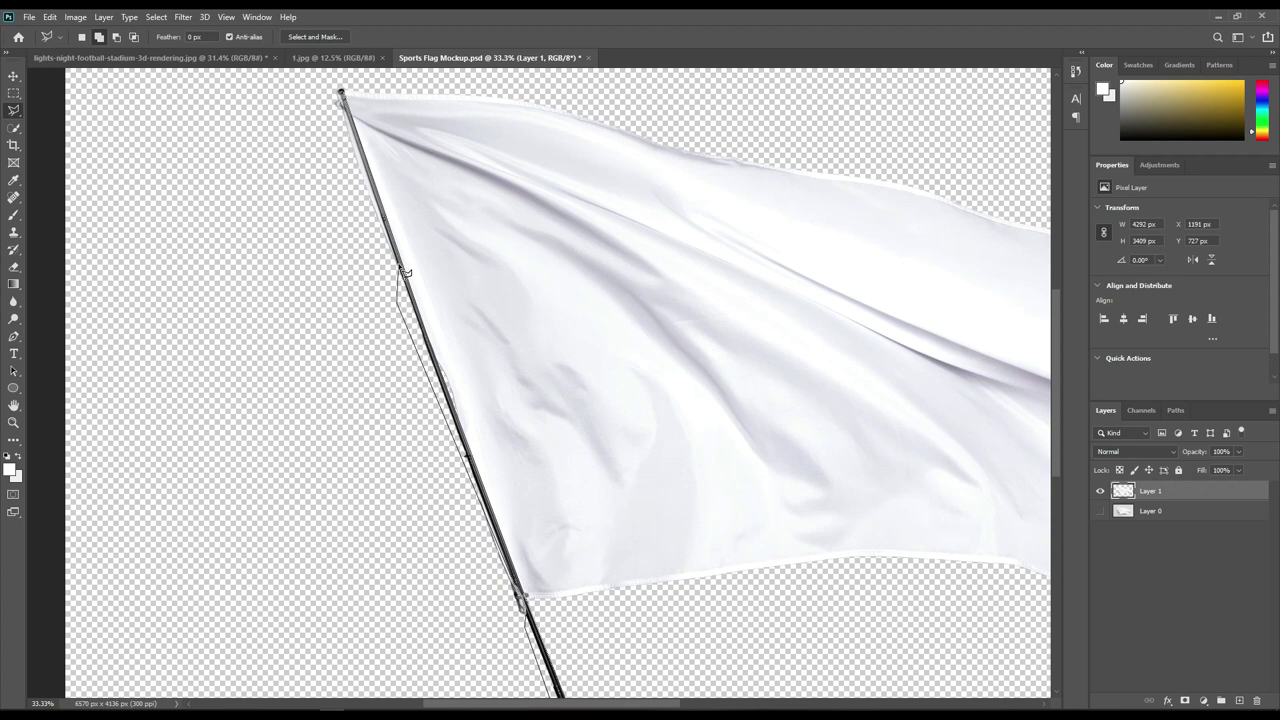
pyautogui.click(399, 267)
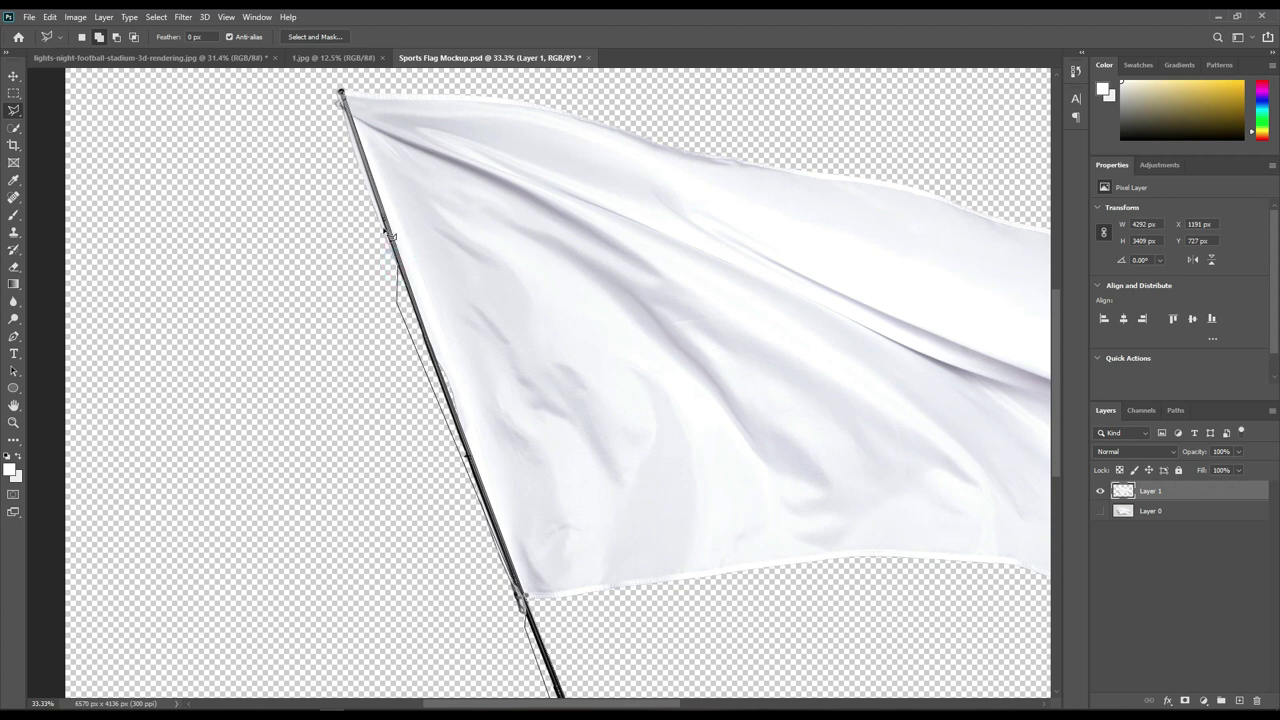
pyautogui.click(340, 94)
pyautogui.click(340, 92)
pyautogui.click(342, 89)
pyautogui.click(342, 89)
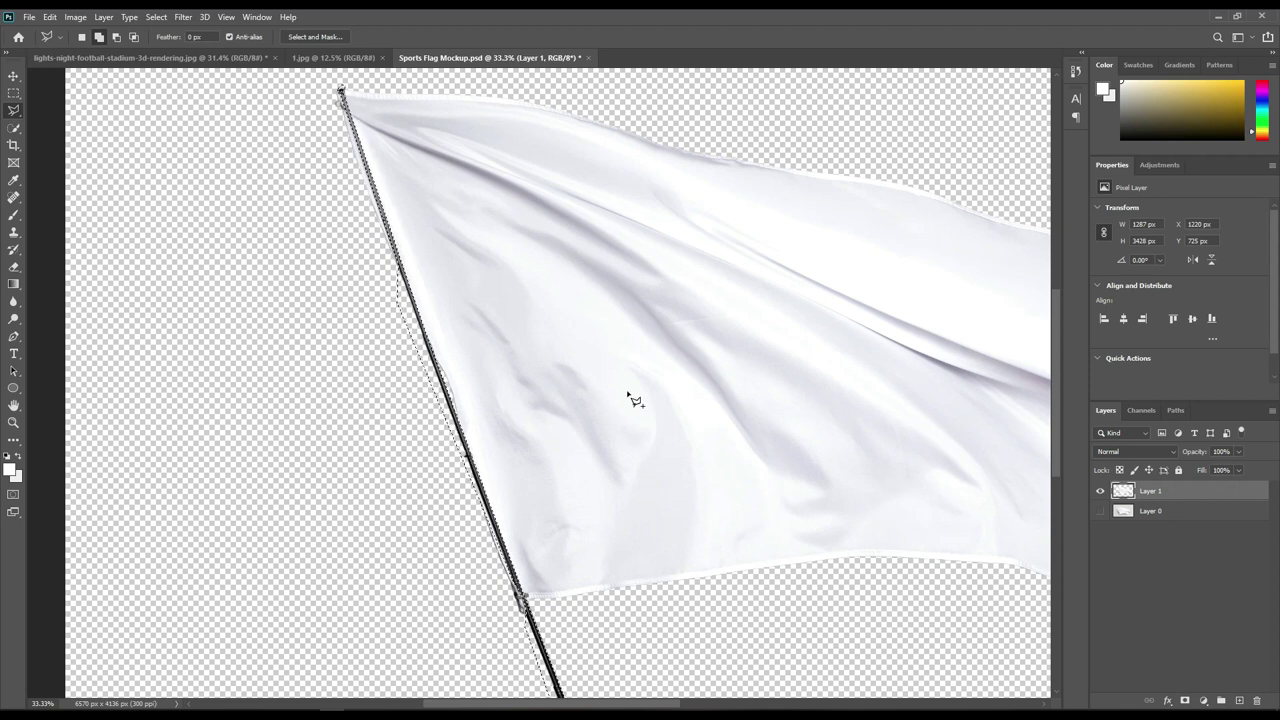
# Step: Subtract the cloth beside the pole from the selection with the lasso
pyautogui.click(116, 37)
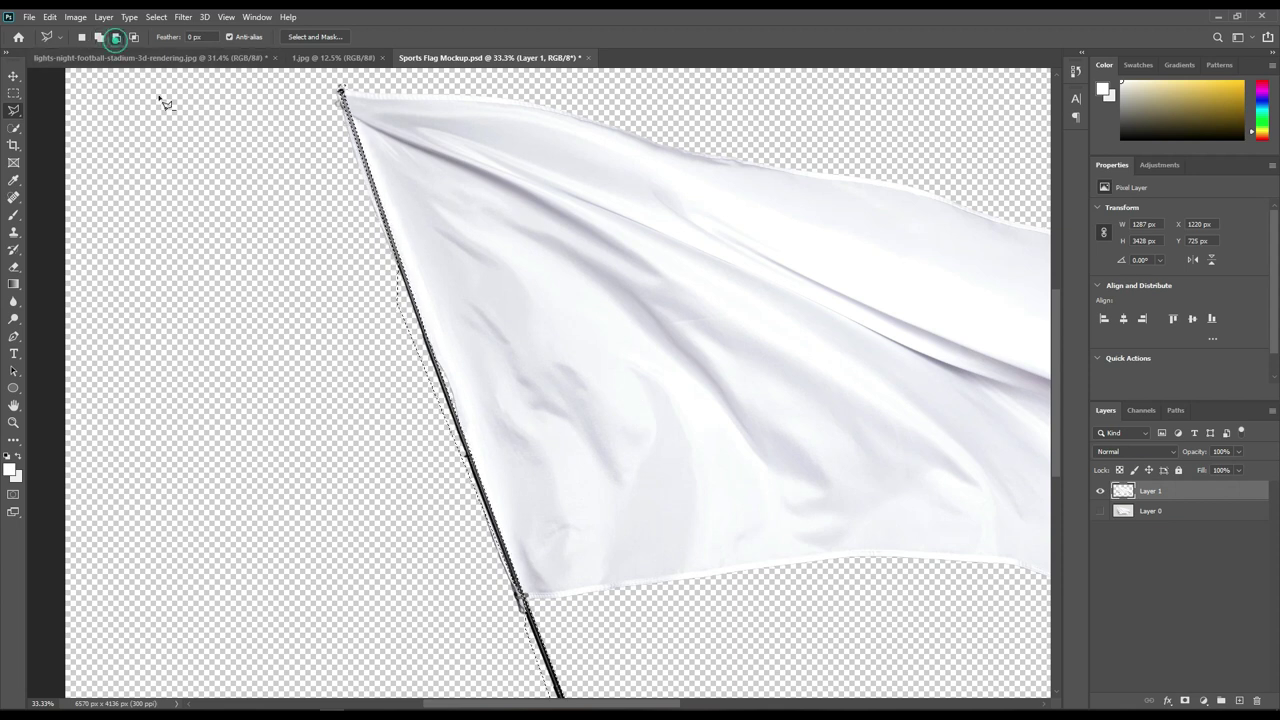
pyautogui.click(464, 476)
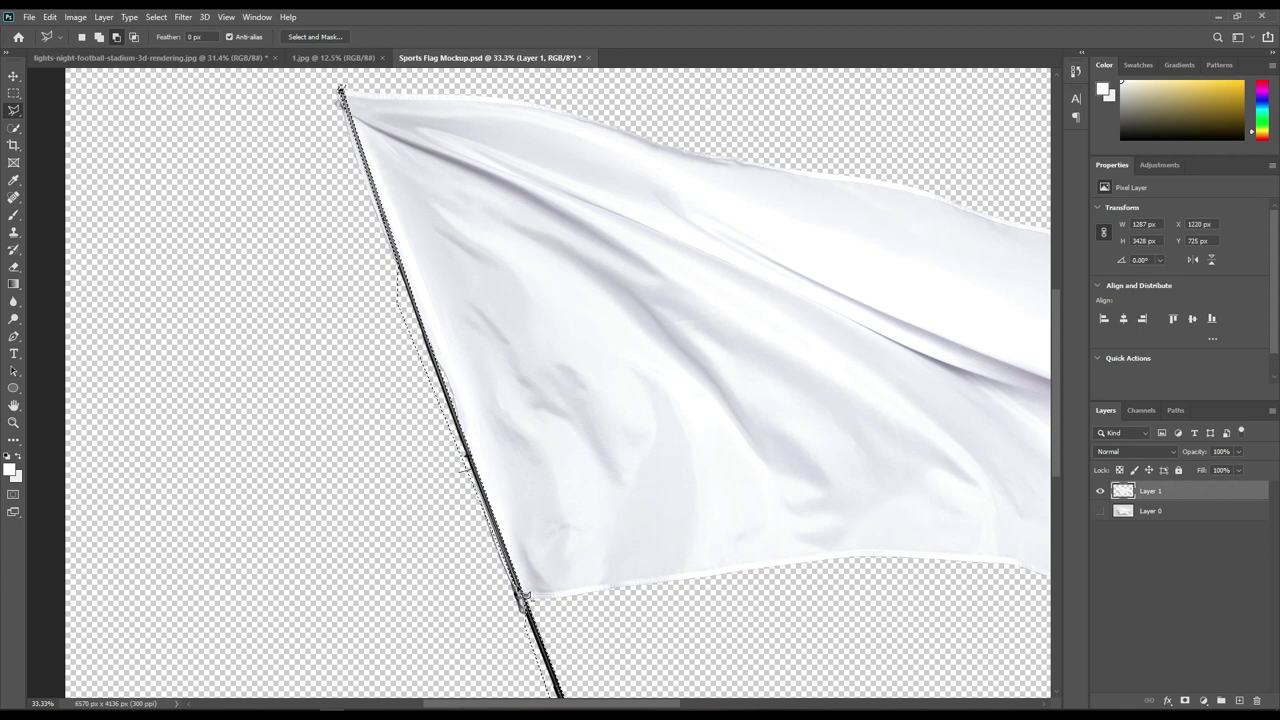
pyautogui.click(518, 592)
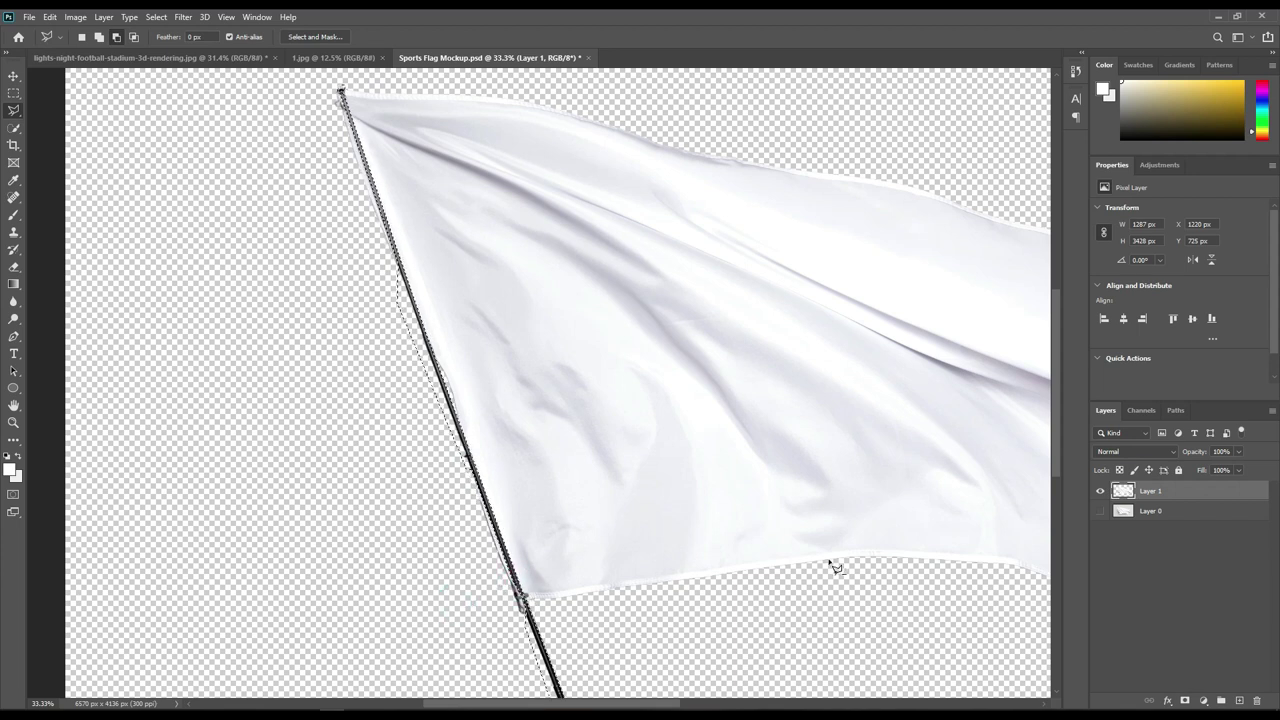
# Step: Copy the selected pole onto a new Layer 2 and load its pixels as a selection
pyautogui.hotkey('ctrl', 'j')
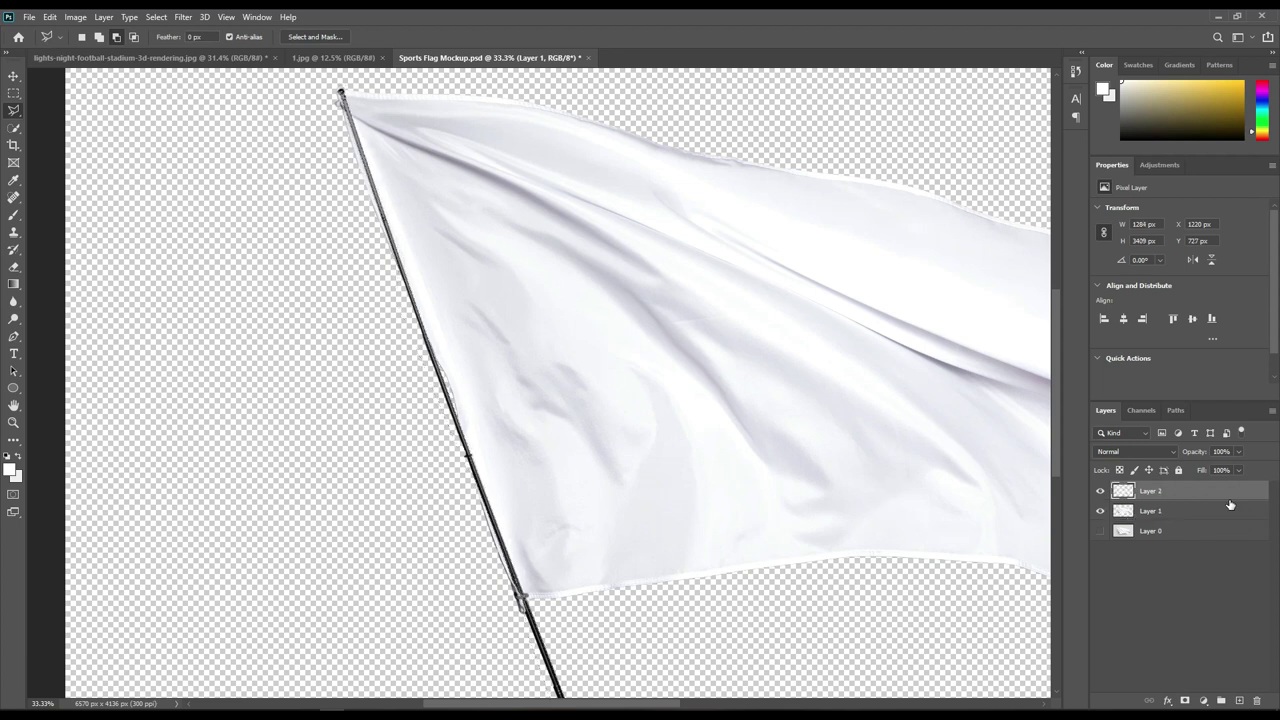
pyautogui.click(1165, 534)
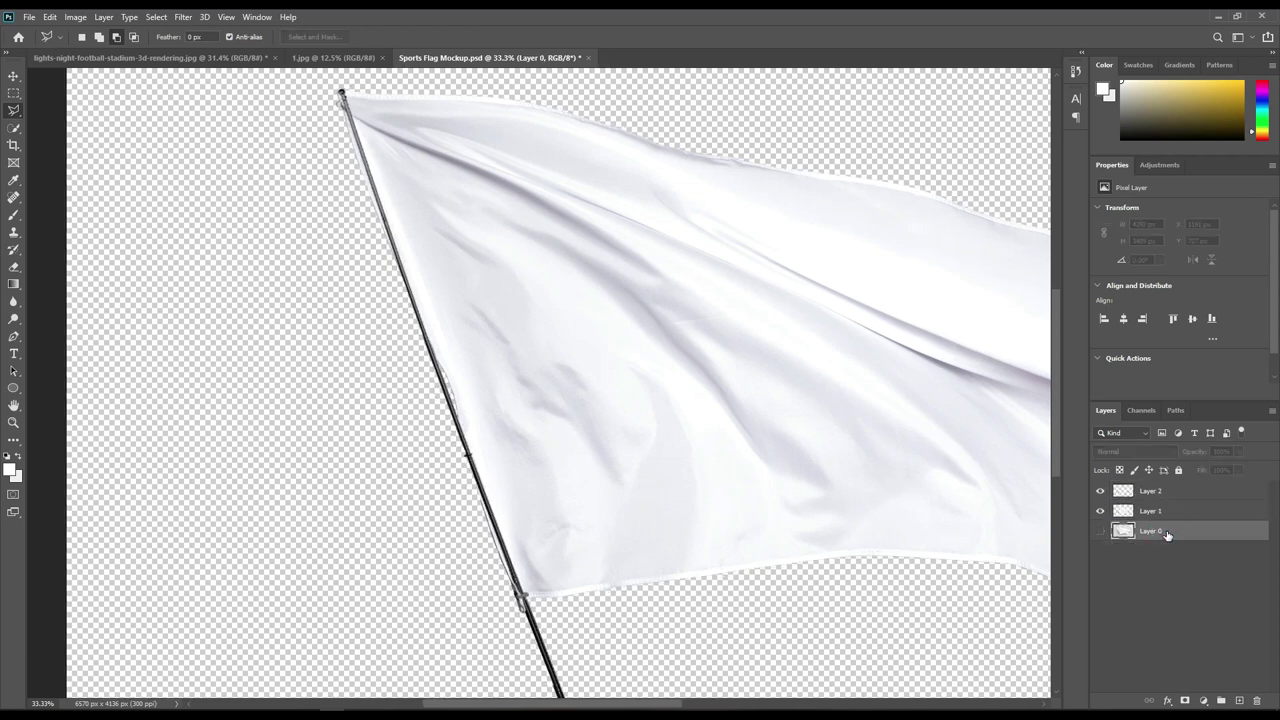
pyautogui.hotkey('ctrl', '-')
pyautogui.keyDown('ctrl'); pyautogui.click(1124, 491); pyautogui.keyUp('ctrl')
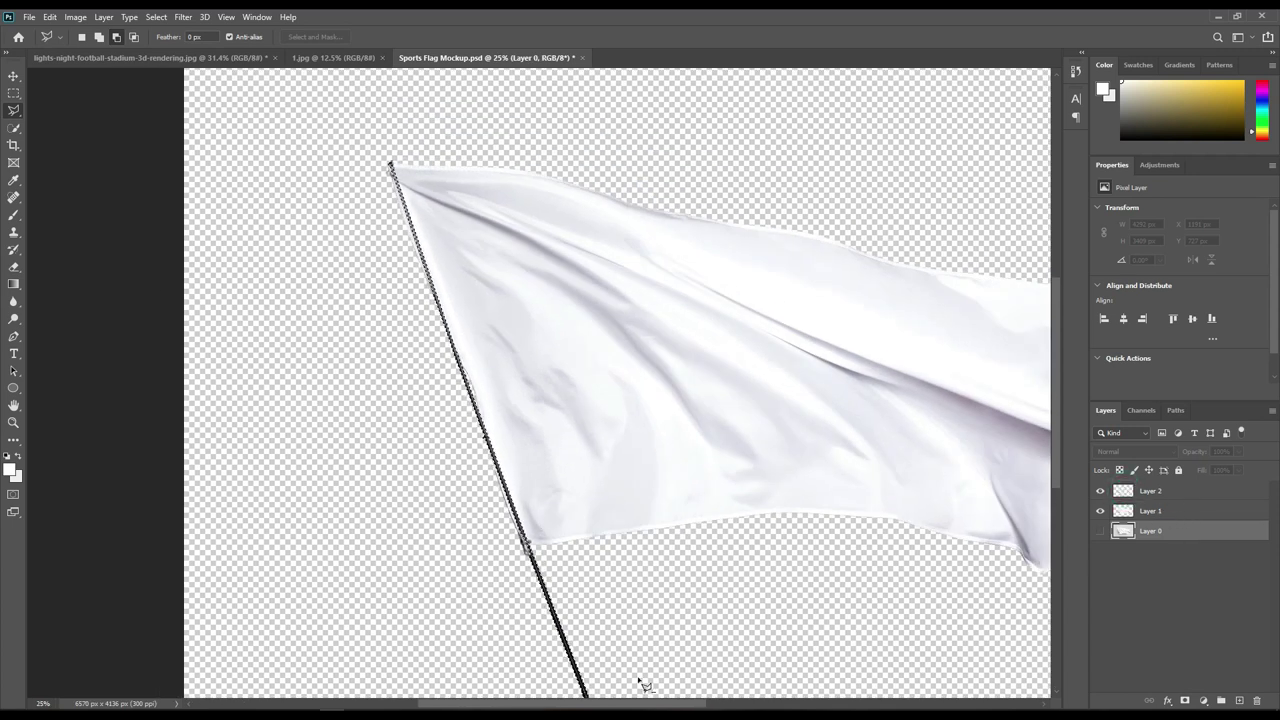
# Step: Rename Layer 2 to stick and Layer 1 to flag, then fit the canvas on screen
pyautogui.doubleClick(1150, 490)
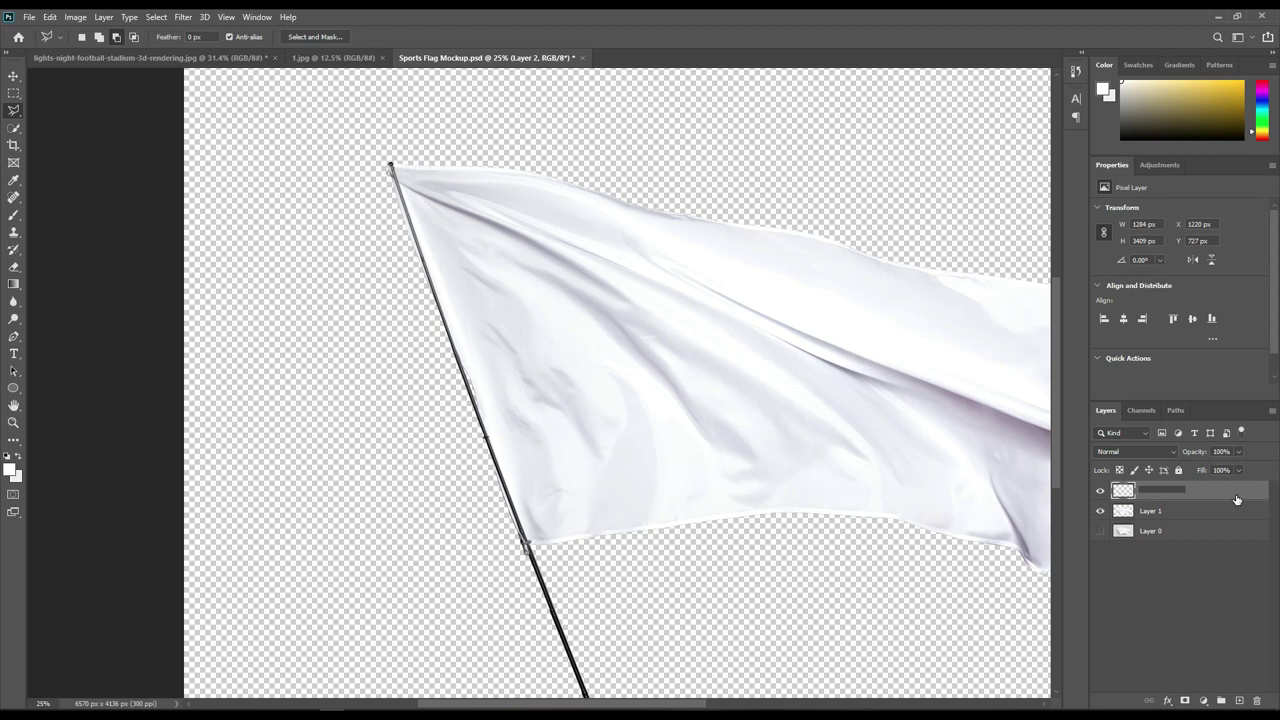
pyautogui.write('stick')
pyautogui.press('Return')
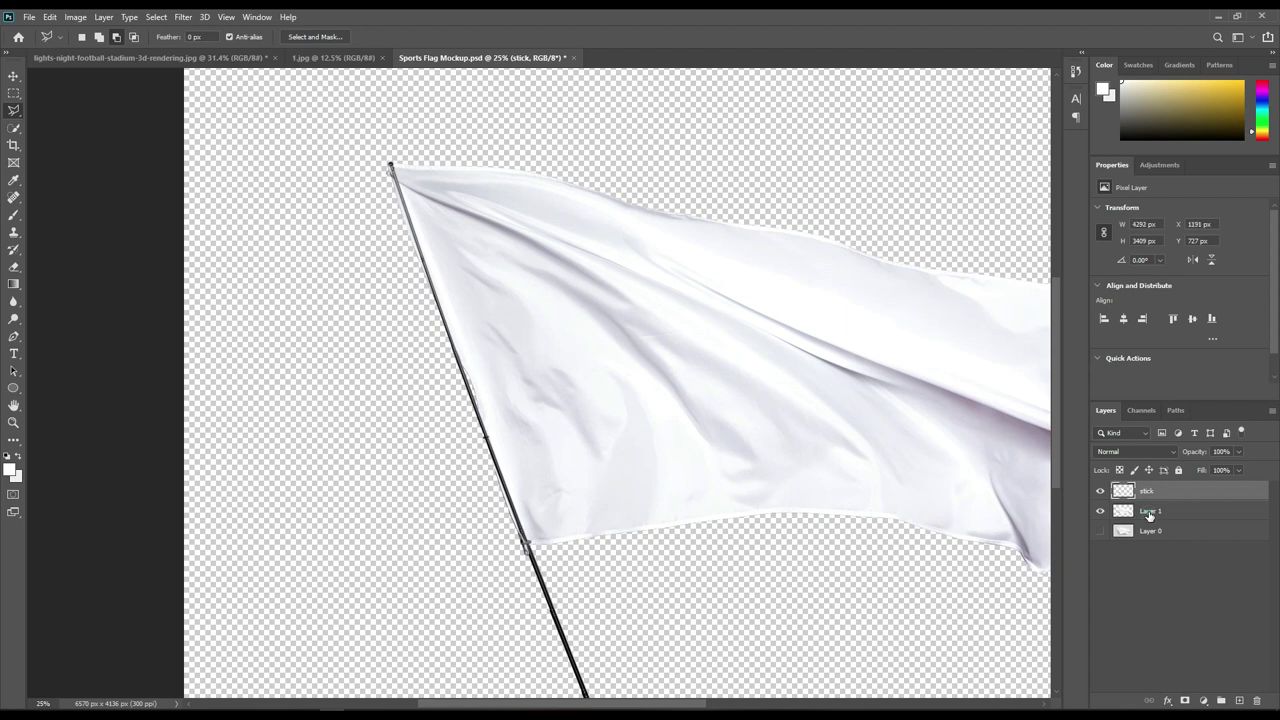
pyautogui.doubleClick(1149, 512)
pyautogui.write('flag')
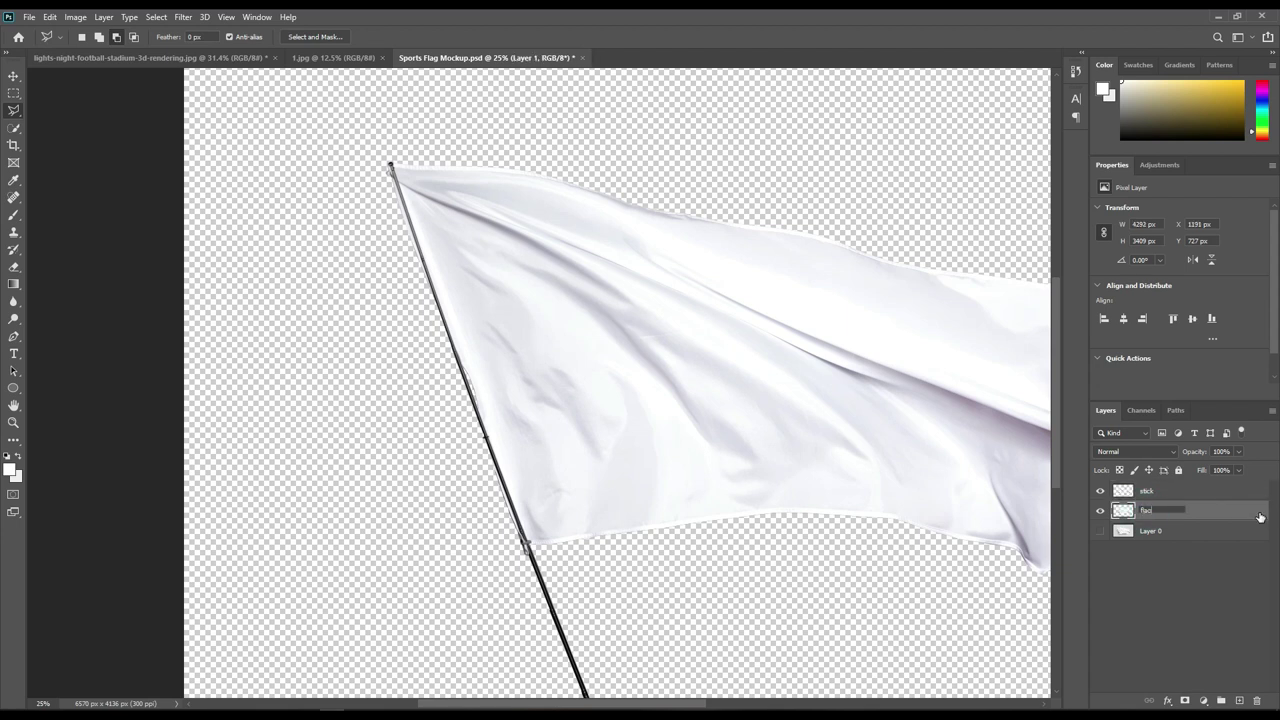
pyautogui.press('Return')
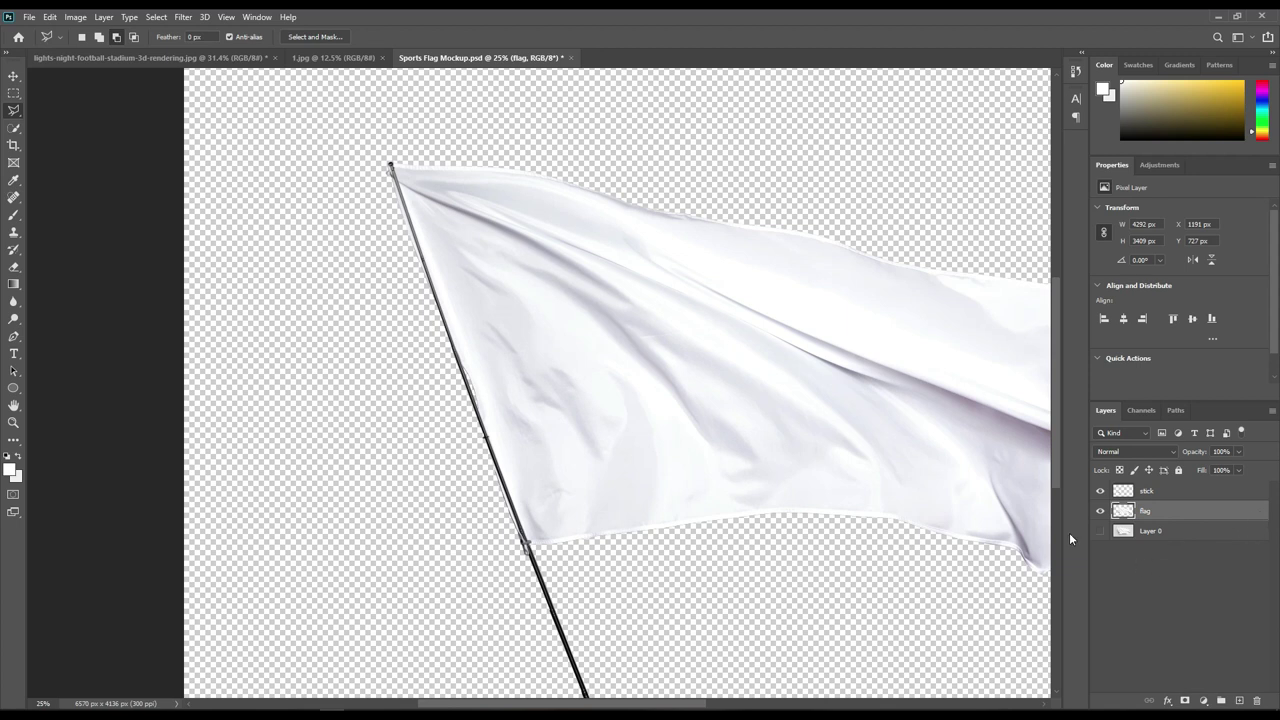
pyautogui.hotkey('ctrl', '0')
# Step: Group the stick and flag layers as 'Object ID' and make Layer 0 visible again
pyautogui.click(1187, 532)
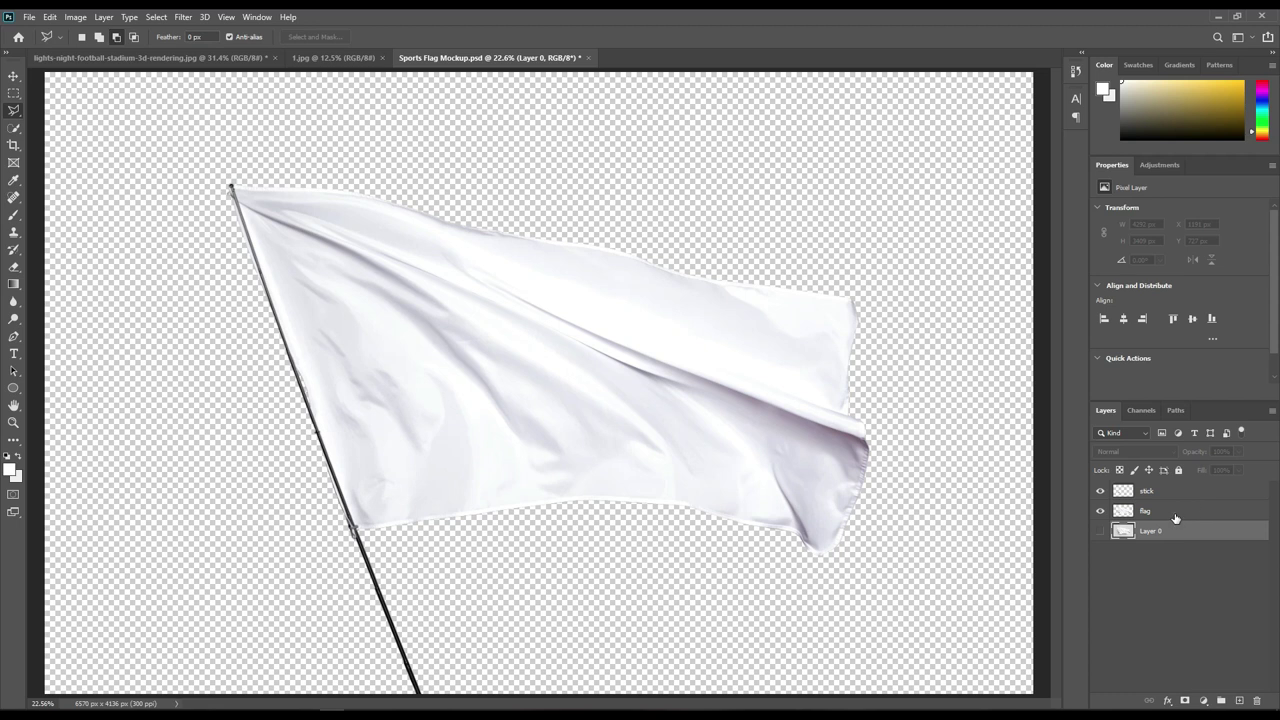
pyautogui.click(1176, 510)
pyautogui.keyDown('shift'); pyautogui.click(1168, 491); pyautogui.keyUp('shift')
pyautogui.moveTo(1170, 506); pyautogui.dragTo(1221, 700)
pyautogui.doubleClick(1149, 489)
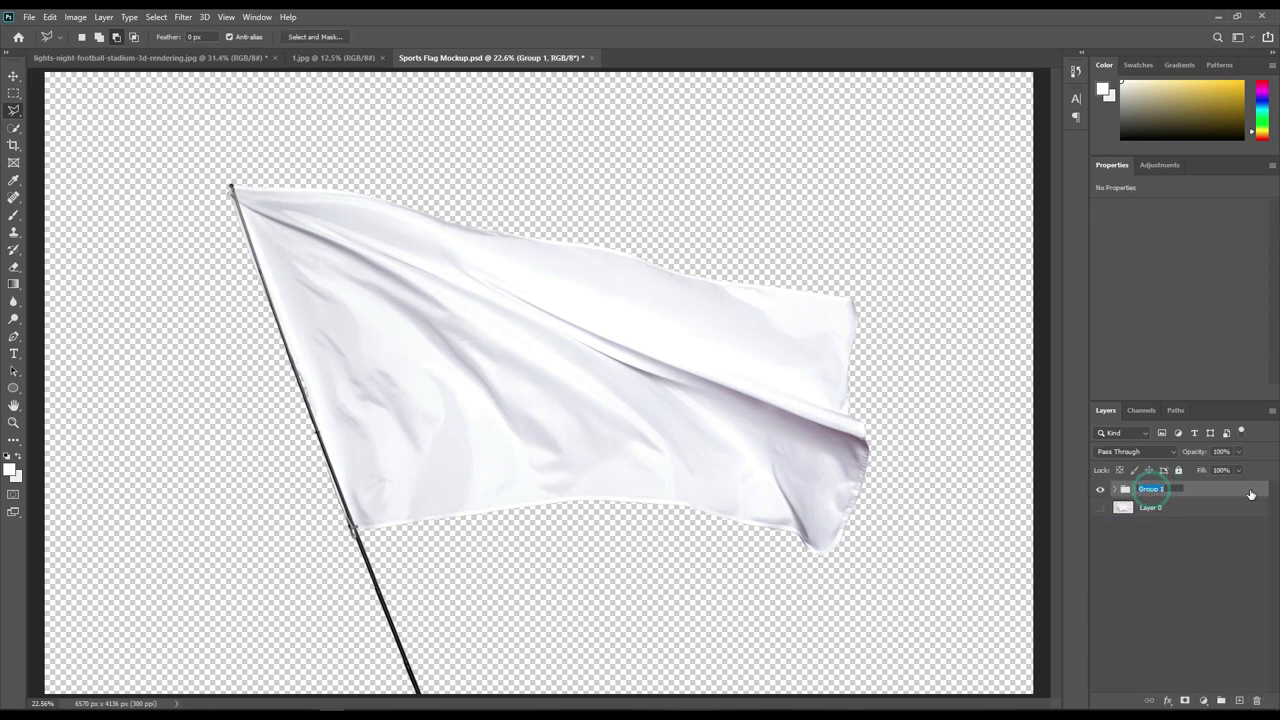
pyautogui.write('C')
pyautogui.press('Return')
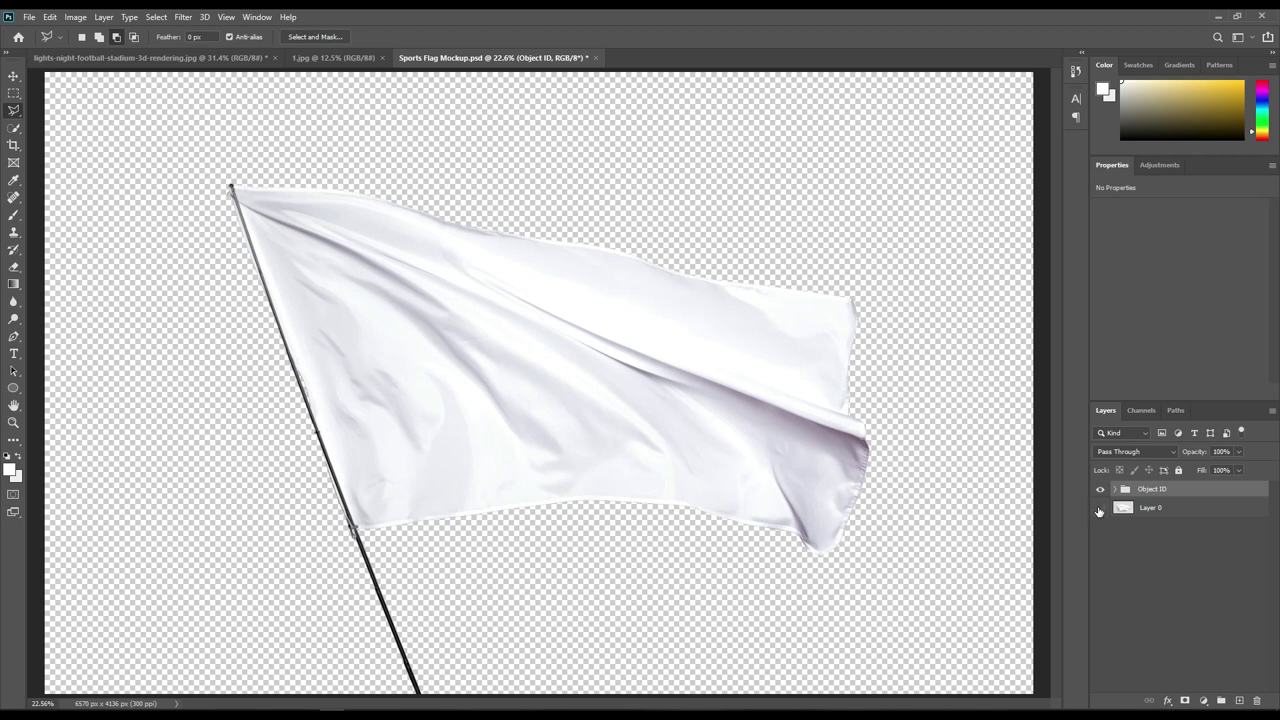
pyautogui.click(1100, 508)
pyautogui.click(1185, 516)
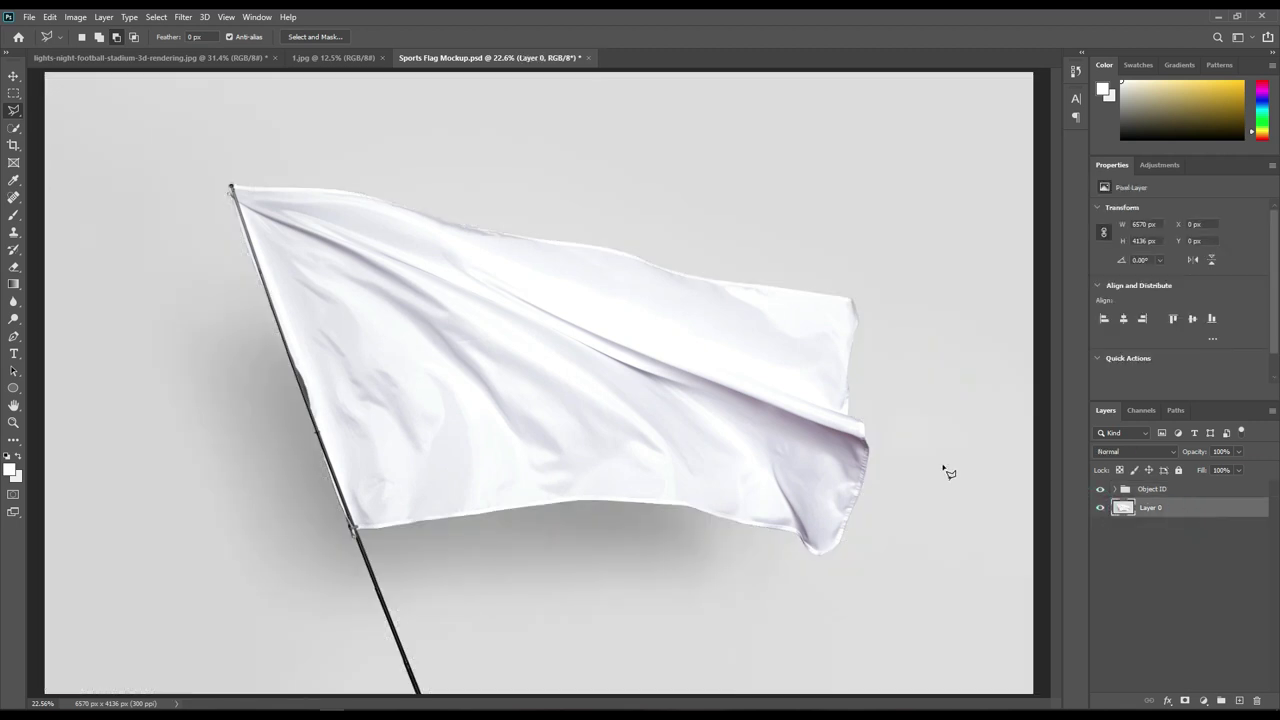
# Step: Draw a rectangle spanning the flag and fill it with red ff0303
pyautogui.rightClick(12, 388)
pyautogui.click(60, 388)
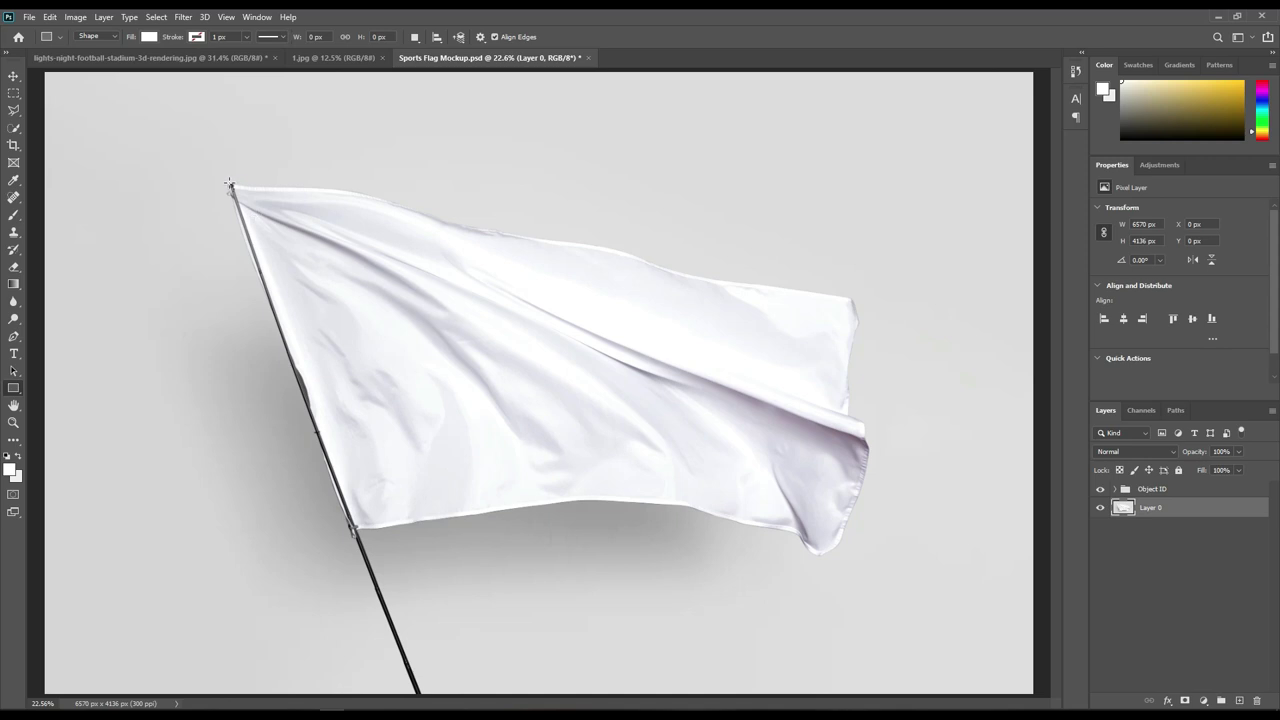
pyautogui.moveTo(229, 186)
pyautogui.mouseDown()
pyautogui.moveTo(863, 536)
pyautogui.moveTo(822, 540)
pyautogui.moveTo(818, 578)
pyautogui.mouseUp()
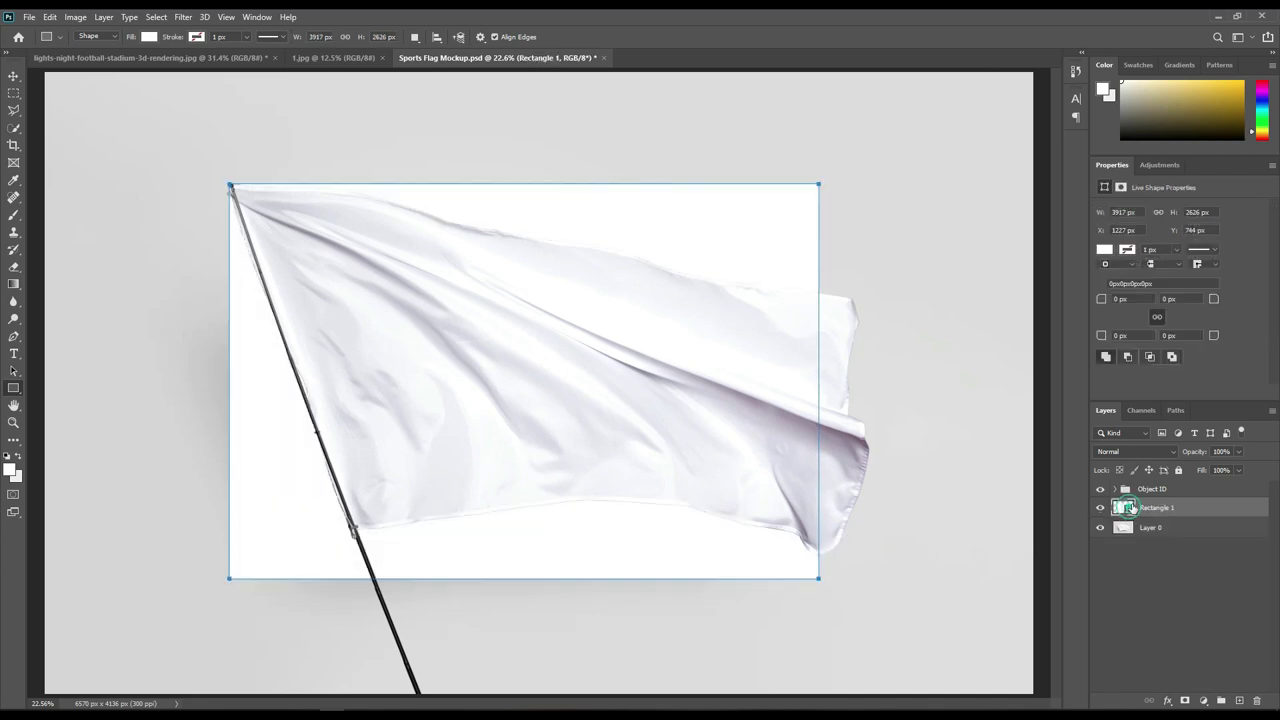
pyautogui.doubleClick(1127, 508)
pyautogui.write('ff0303')
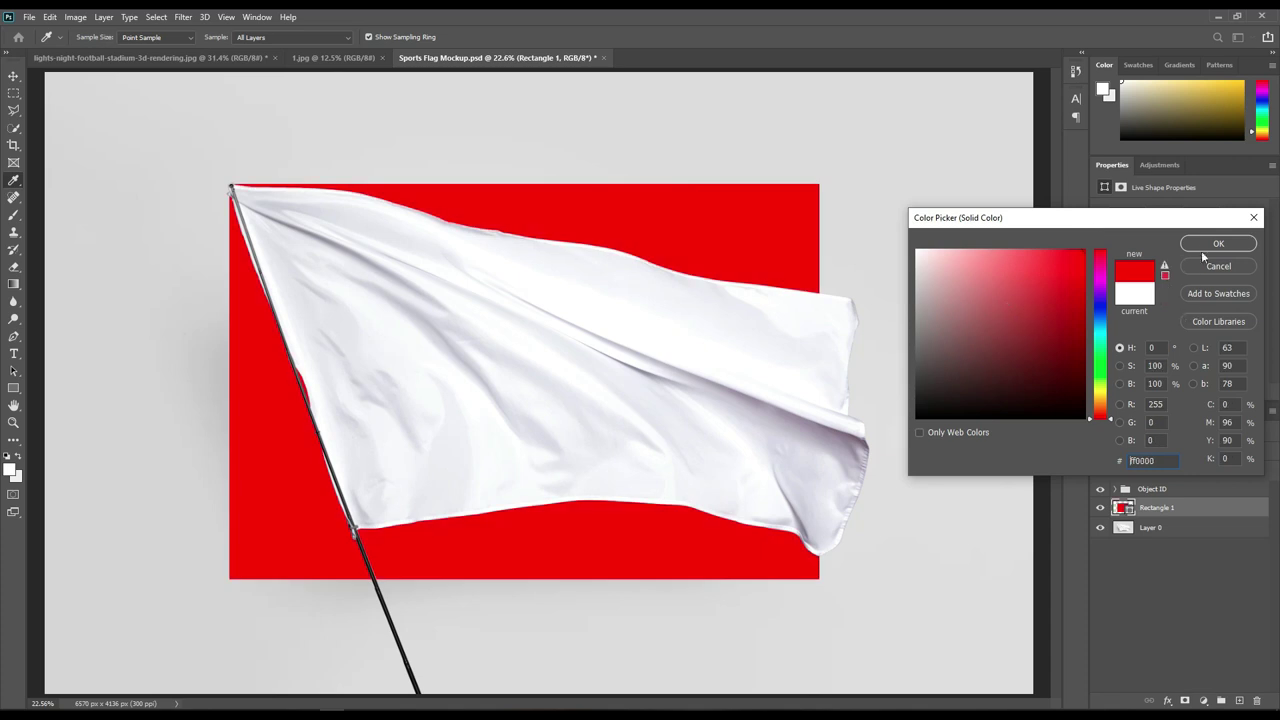
pyautogui.click(1205, 244)
# Step: Convert Rectangle 1 to a smart object, hide the flag group, and set opacity to 39%
pyautogui.rightClick(1178, 508)
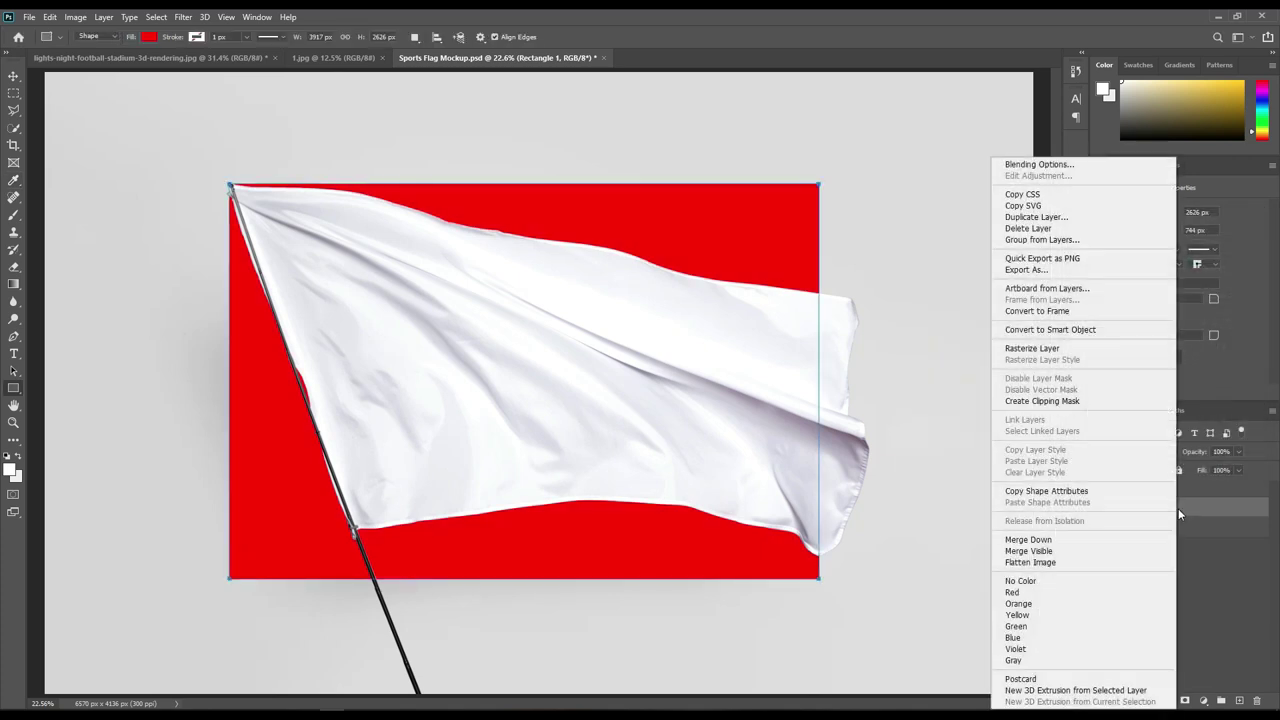
pyautogui.click(1075, 337)
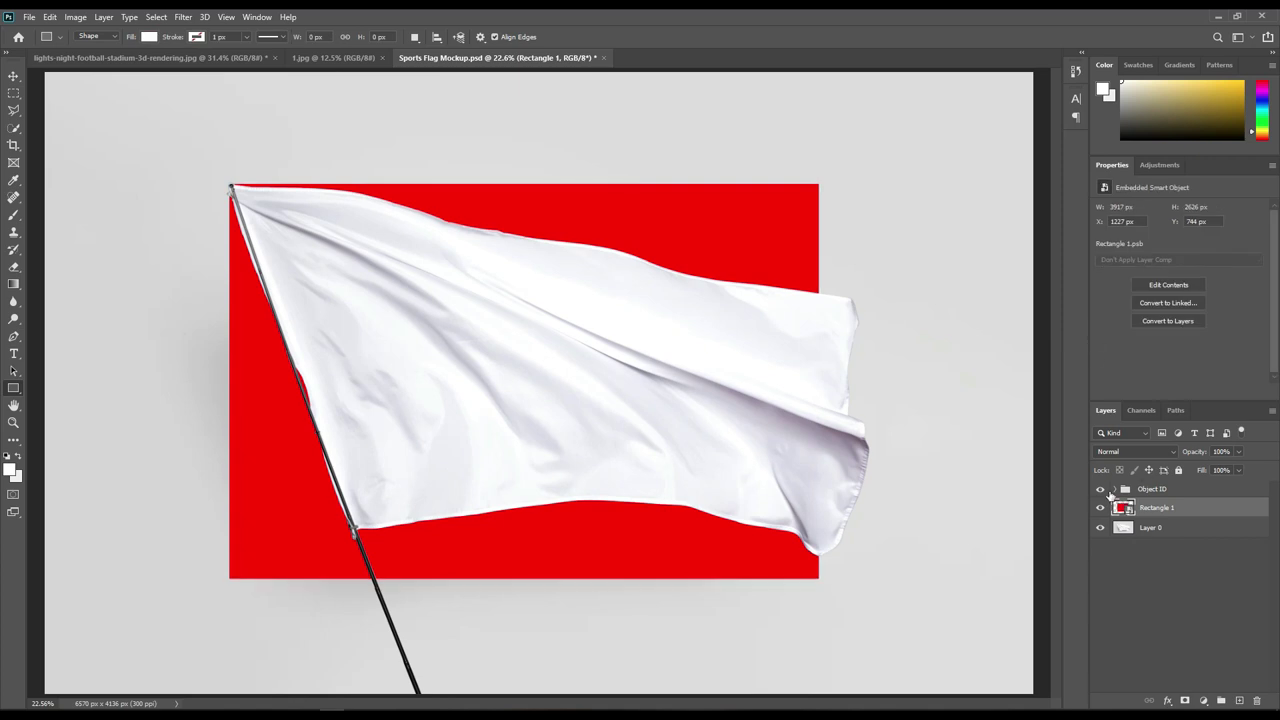
pyautogui.click(1101, 489)
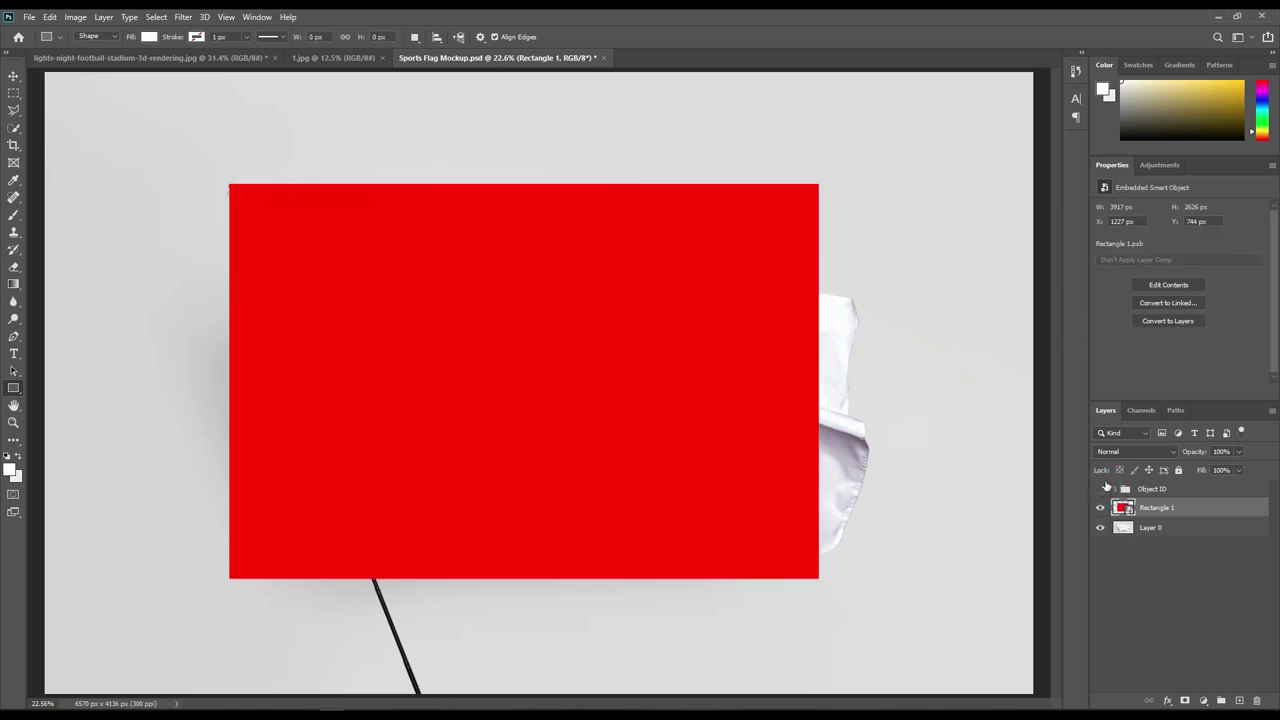
pyautogui.moveTo(1197, 452); pyautogui.dragTo(1187, 457)
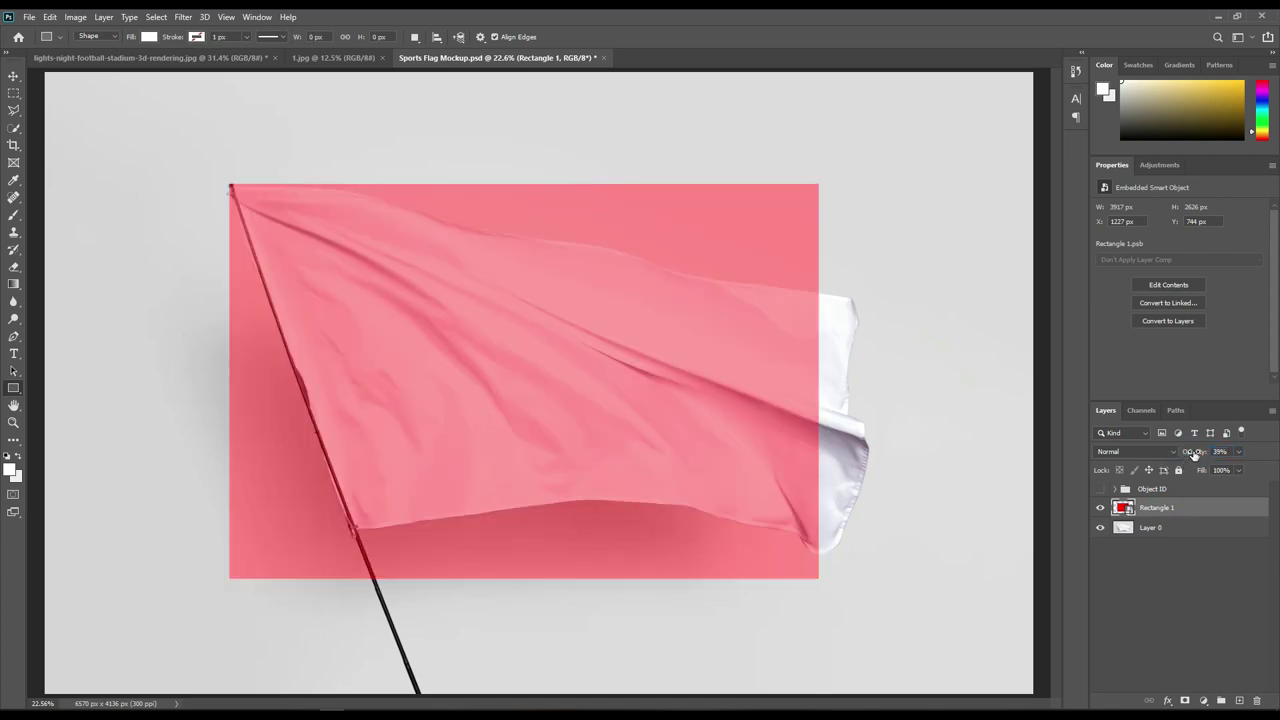
# Step: Distort the red rectangle so its left edge follows the pole and right corners reach the flag's tip
pyautogui.hotkey('ctrl', 't')
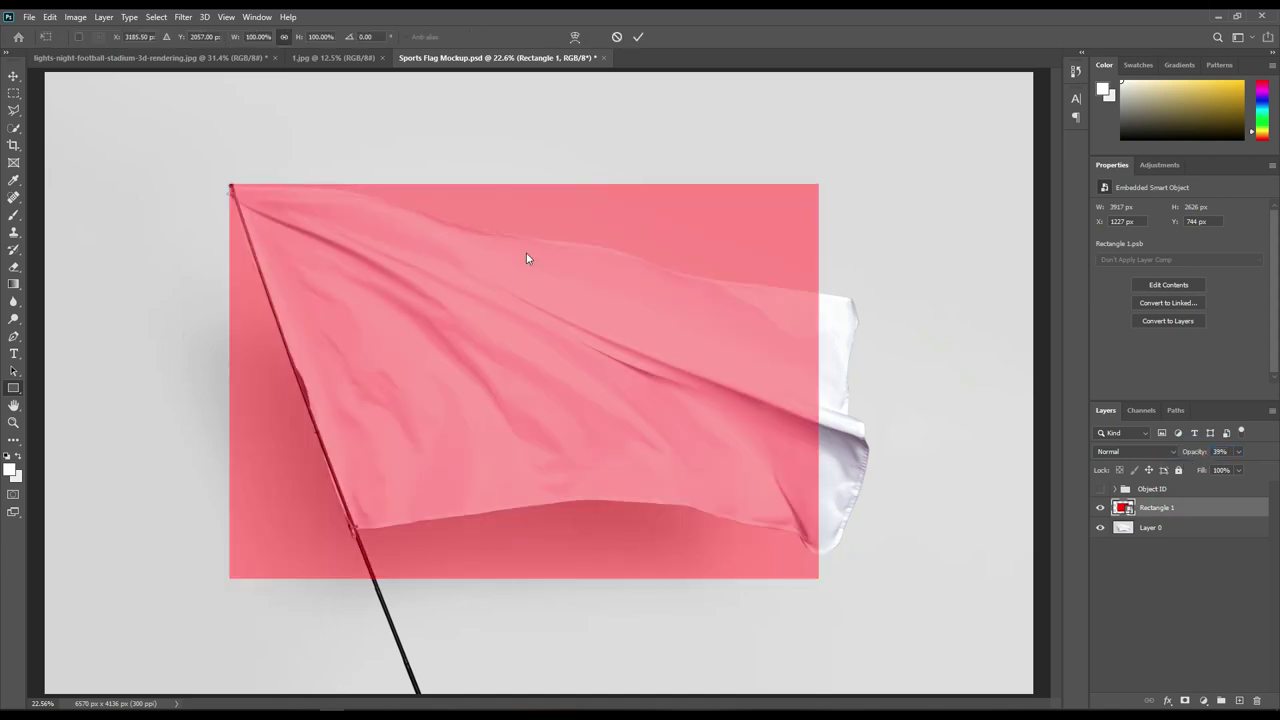
pyautogui.rightClick(416, 265)
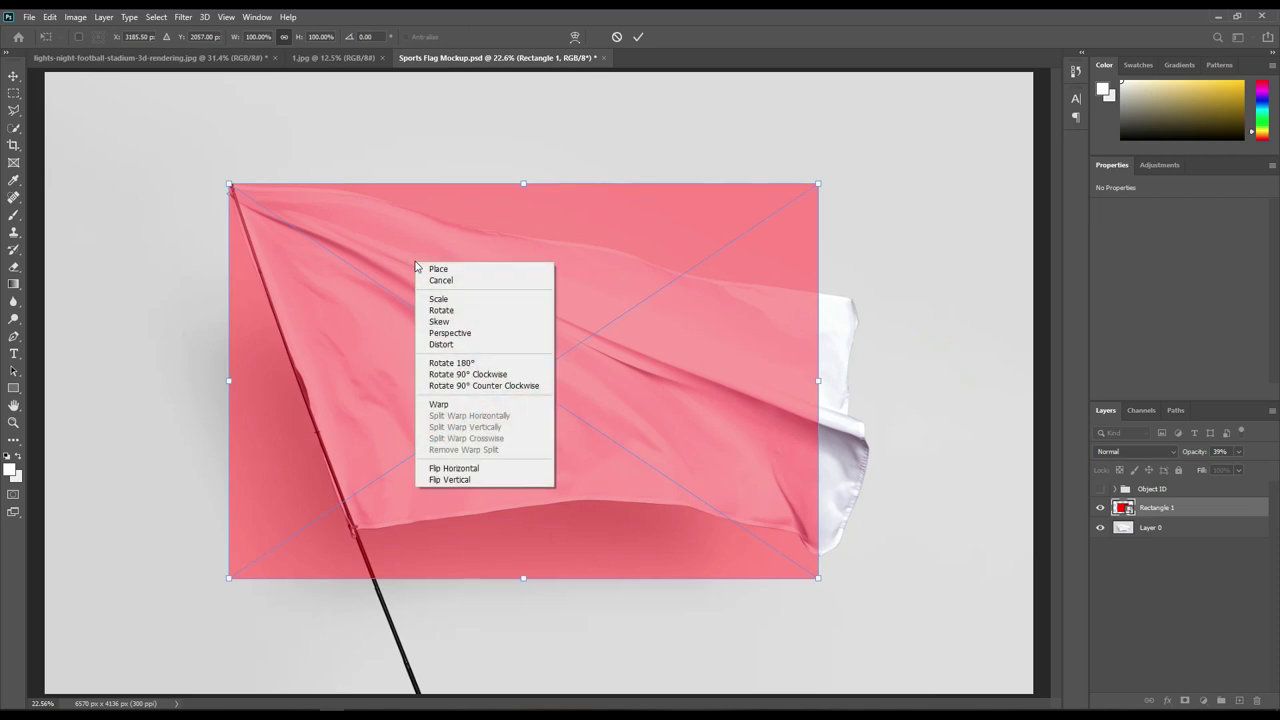
pyautogui.click(433, 346)
pyautogui.moveTo(230, 578); pyautogui.dragTo(350, 543)
pyautogui.moveTo(229, 186); pyautogui.dragTo(220, 181)
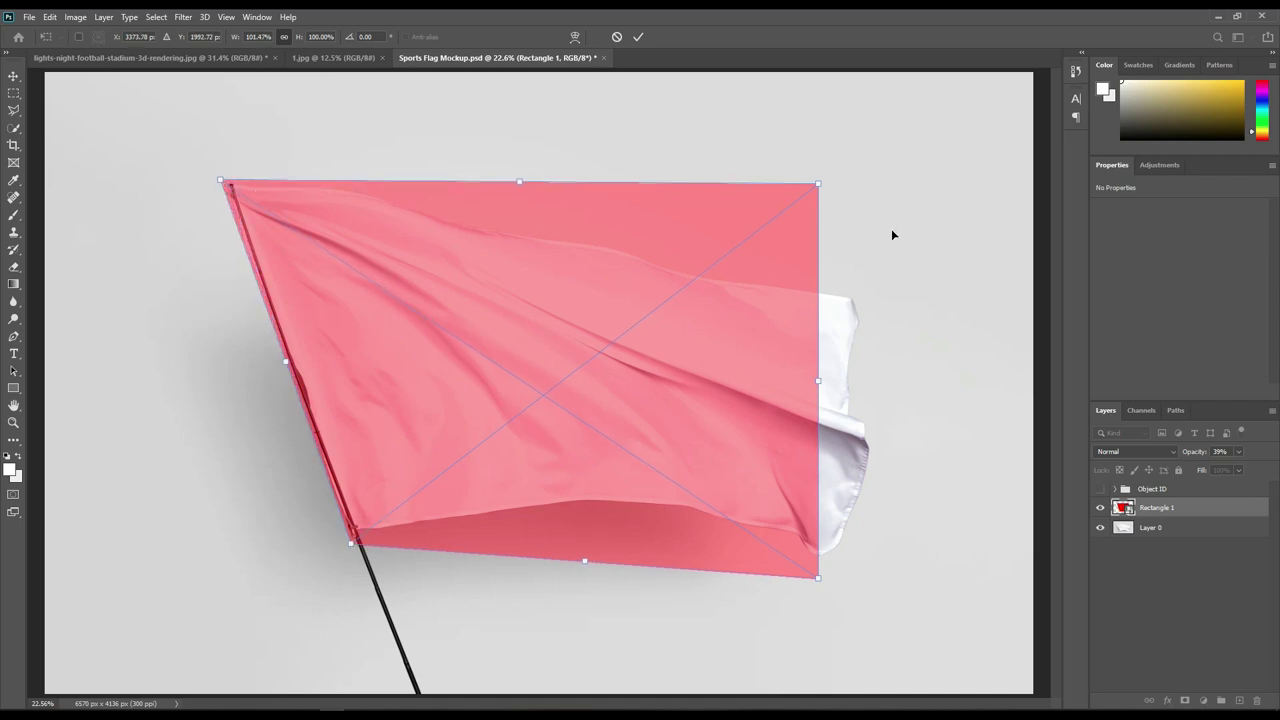
pyautogui.moveTo(815, 187); pyautogui.dragTo(818, 182)
pyautogui.moveTo(872, 290); pyautogui.dragTo(865, 295)
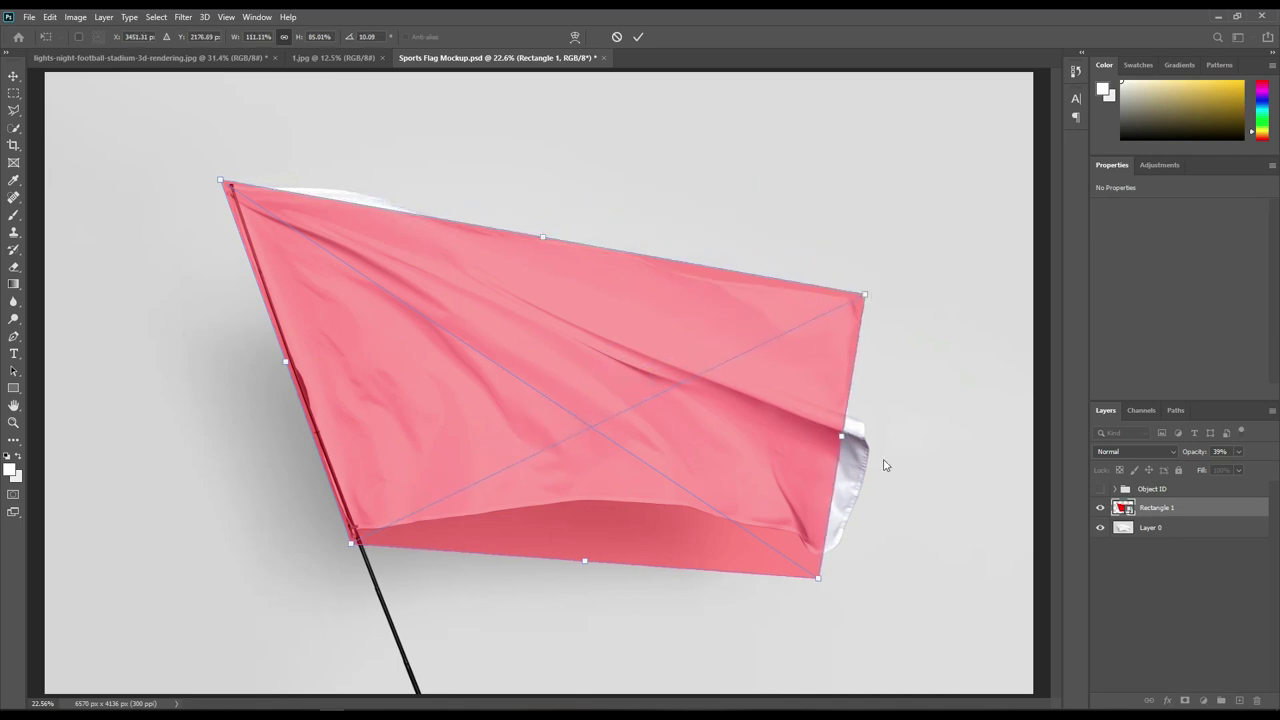
pyautogui.moveTo(819, 581); pyautogui.dragTo(849, 561)
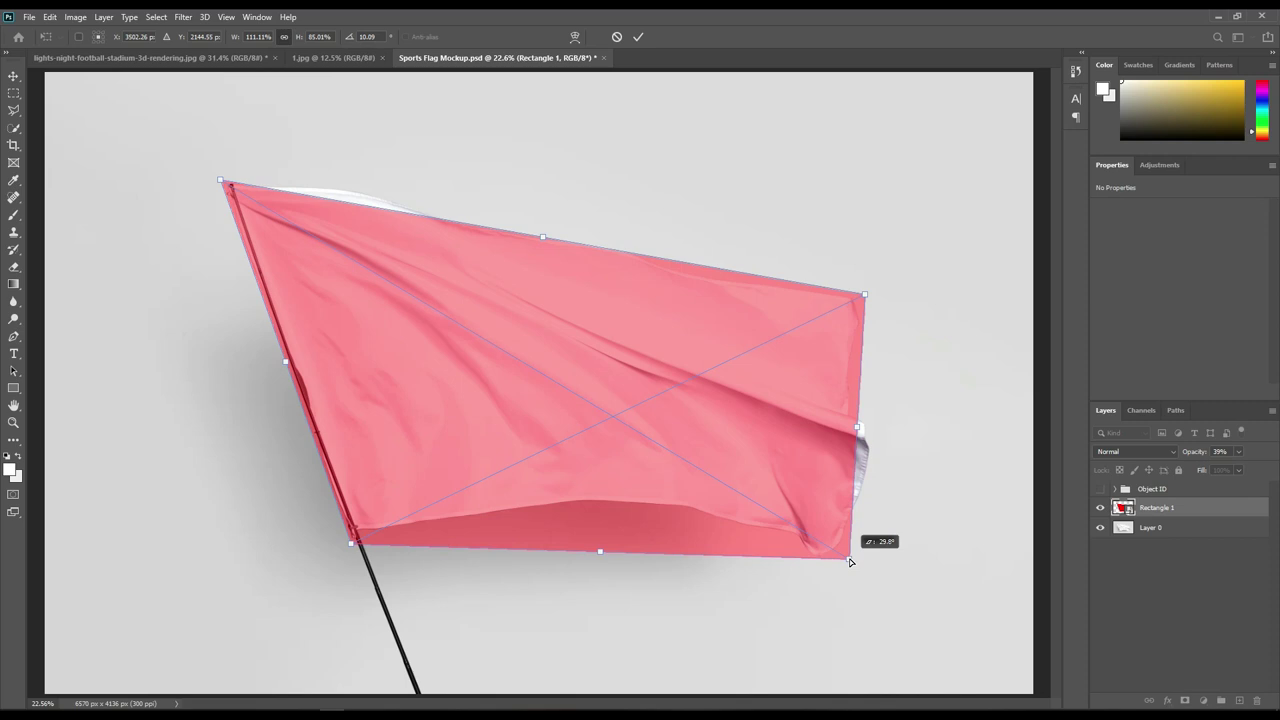
# Step: Warp Rectangle 1 so its edges curve along the flag's wavy top, hem and right side
pyautogui.rightClick(535, 280)
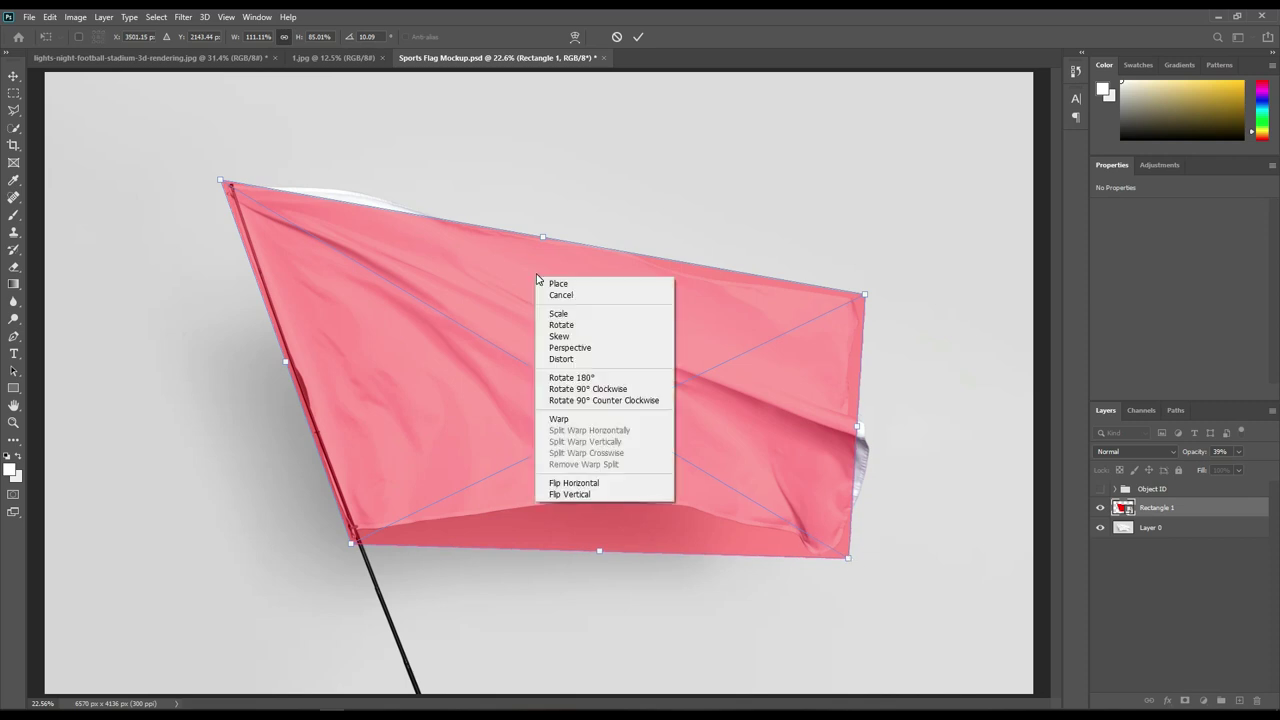
pyautogui.click(577, 420)
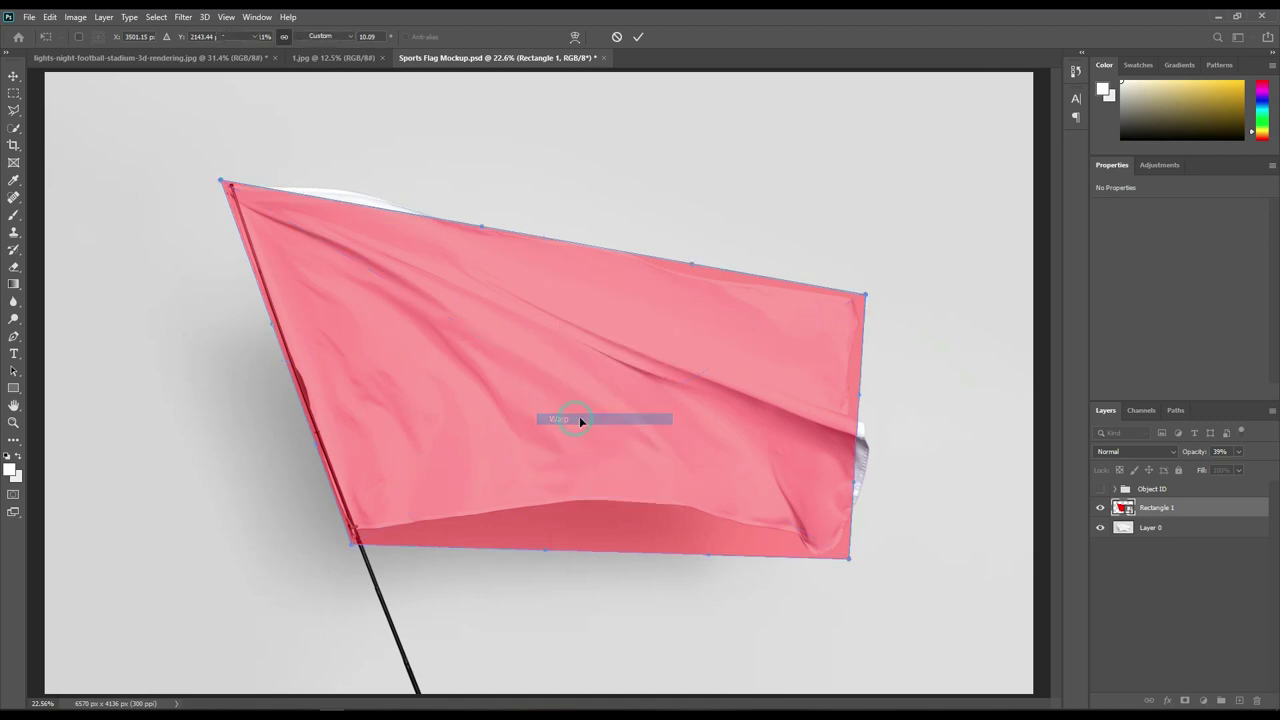
pyautogui.moveTo(345, 208)
pyautogui.mouseDown()
pyautogui.moveTo(346, 197)
pyautogui.moveTo(427, 222)
pyautogui.moveTo(476, 203)
pyautogui.mouseUp()
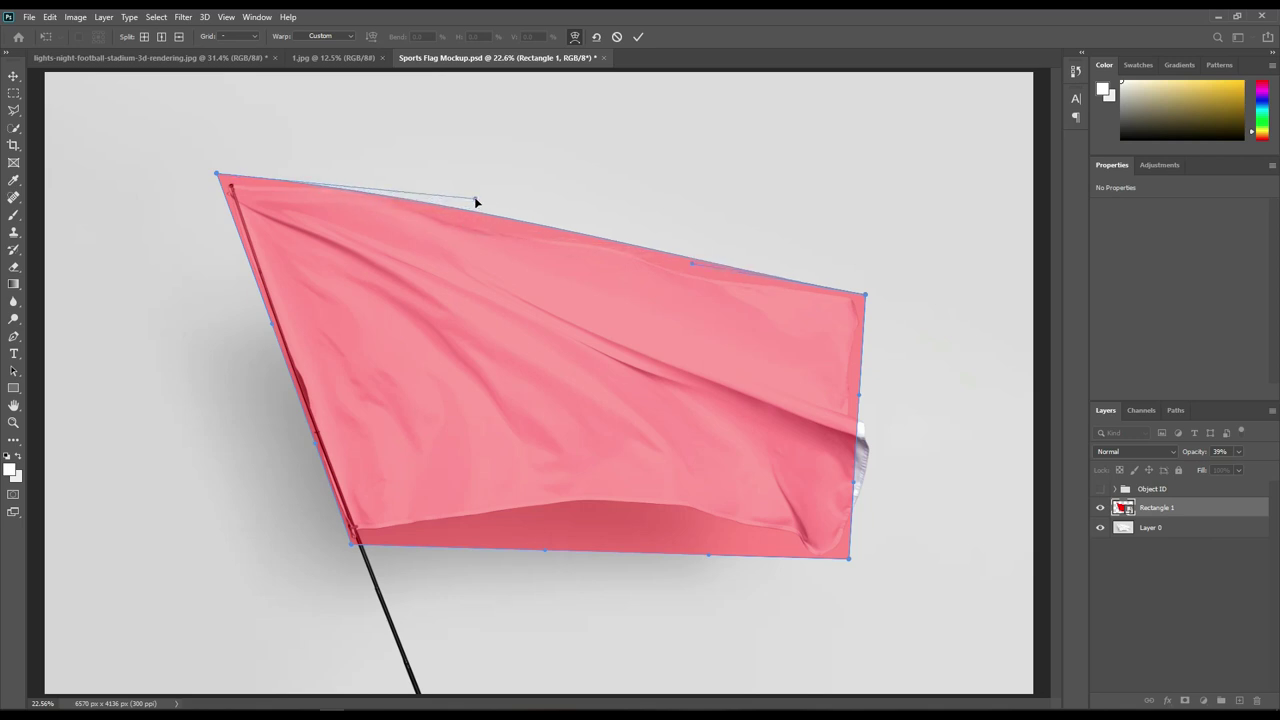
pyautogui.moveTo(616, 543); pyautogui.dragTo(616, 512)
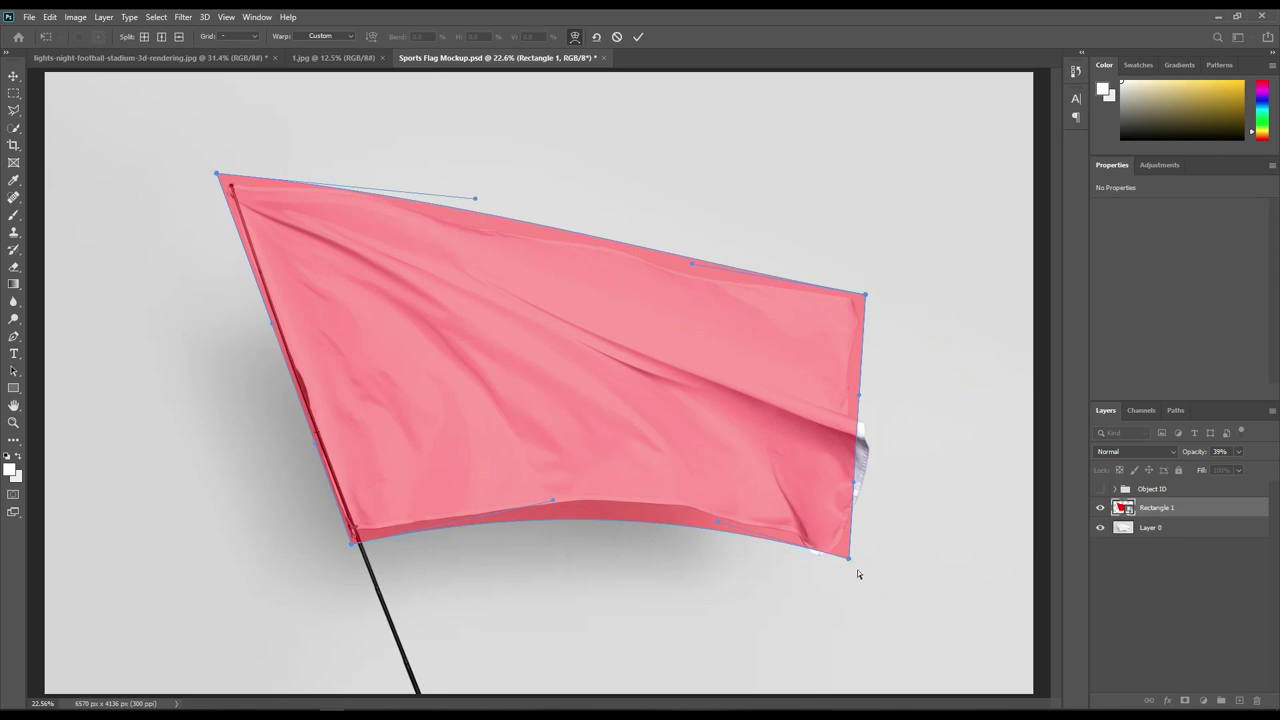
pyautogui.moveTo(849, 558); pyautogui.dragTo(848, 574)
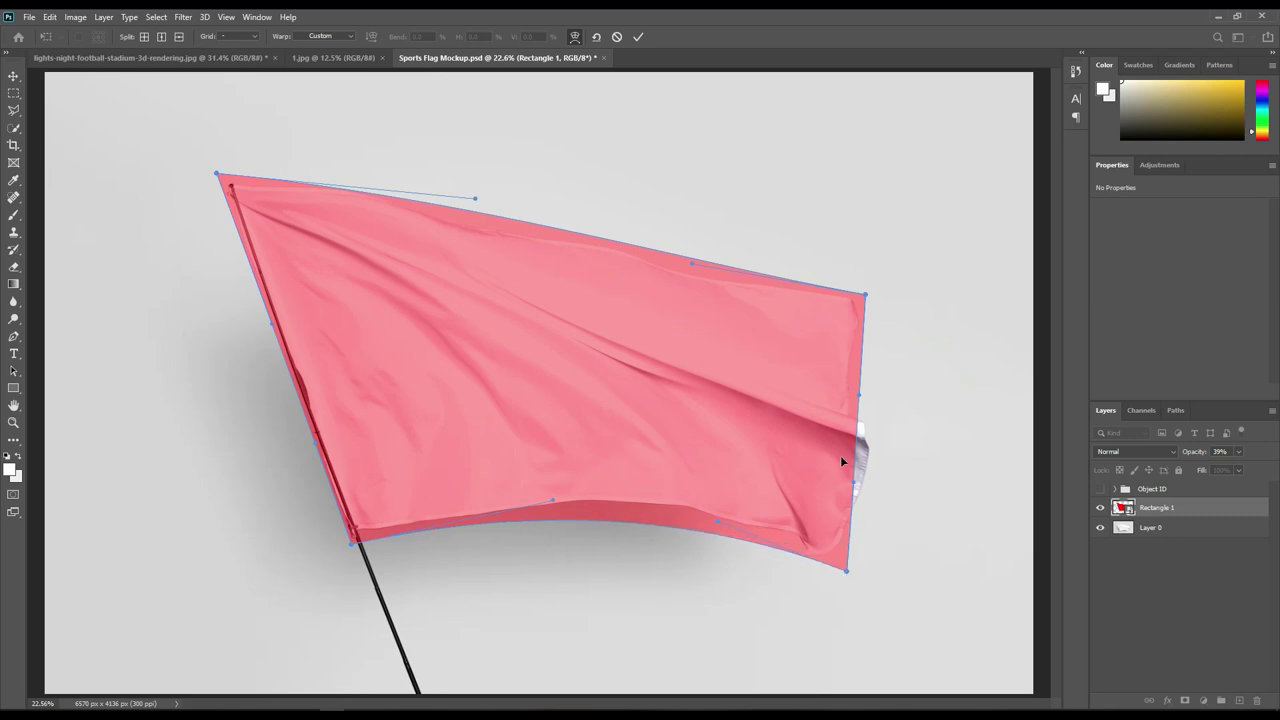
pyautogui.moveTo(843, 454); pyautogui.dragTo(855, 462)
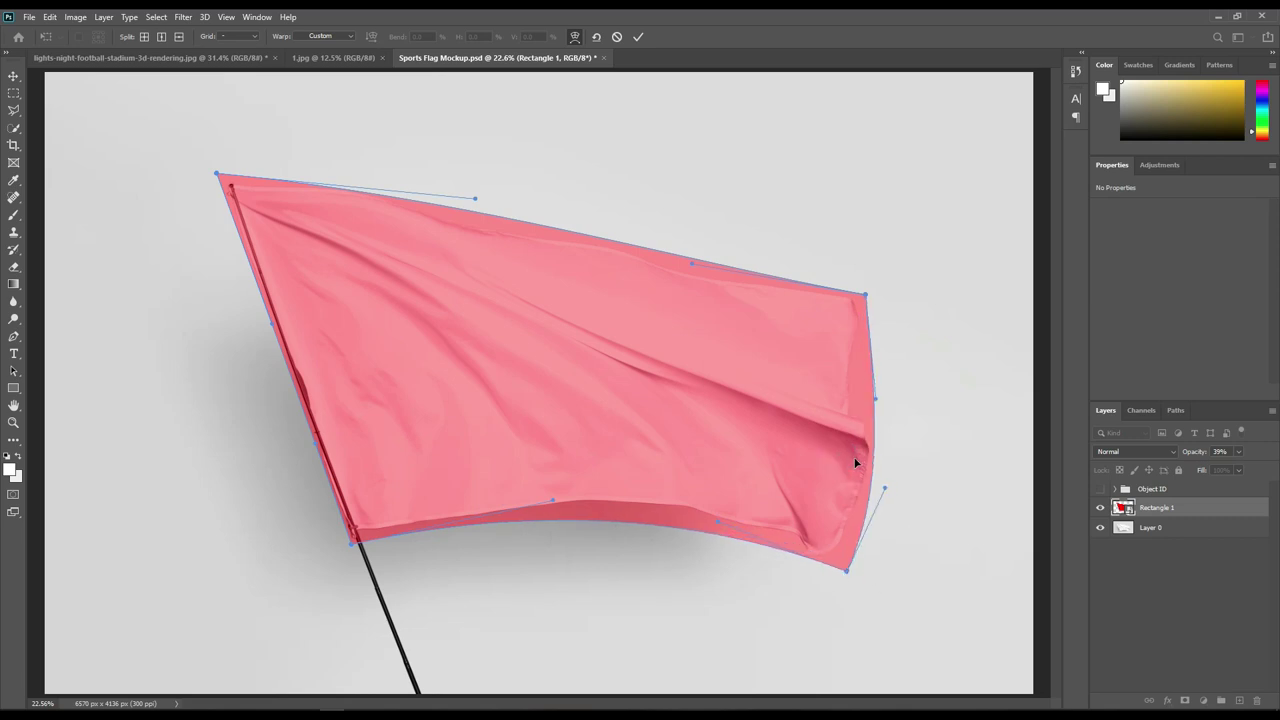
pyautogui.click(638, 36)
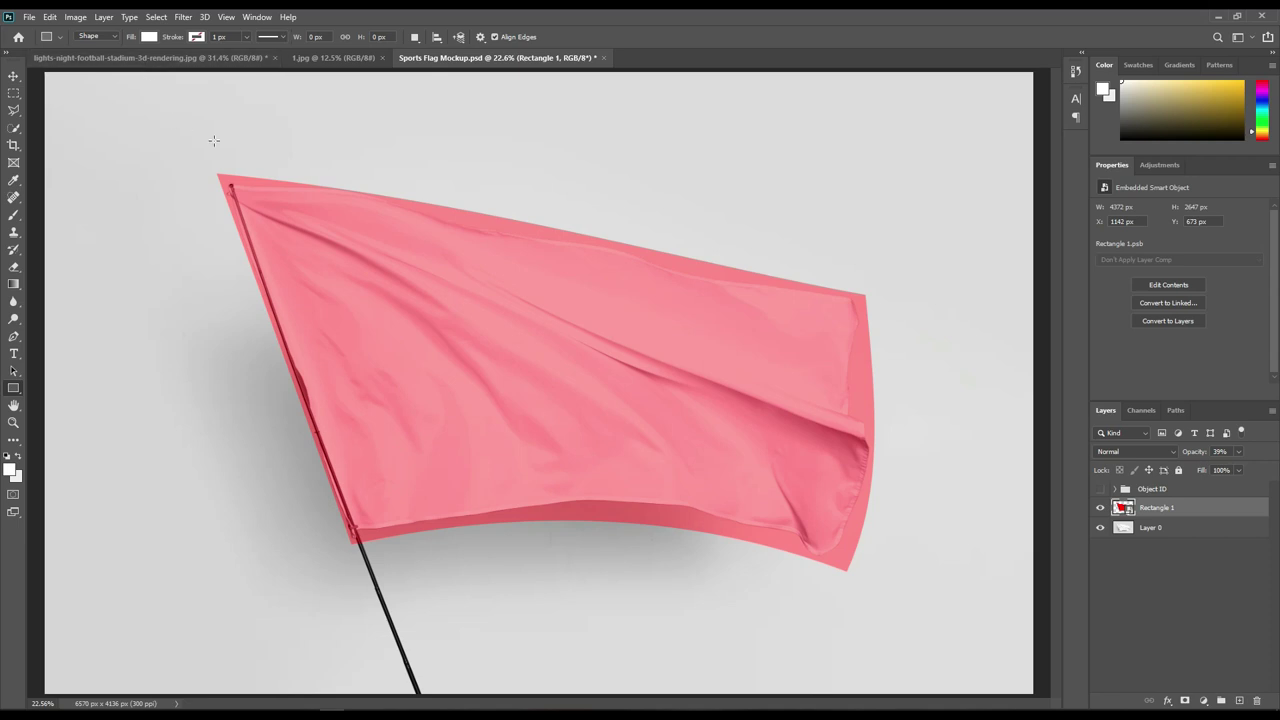
# Step: Apply a Displace filter at scale 10 using Sports Flag Mockup displacement.psd to Rectangle 1
pyautogui.click(182, 17)
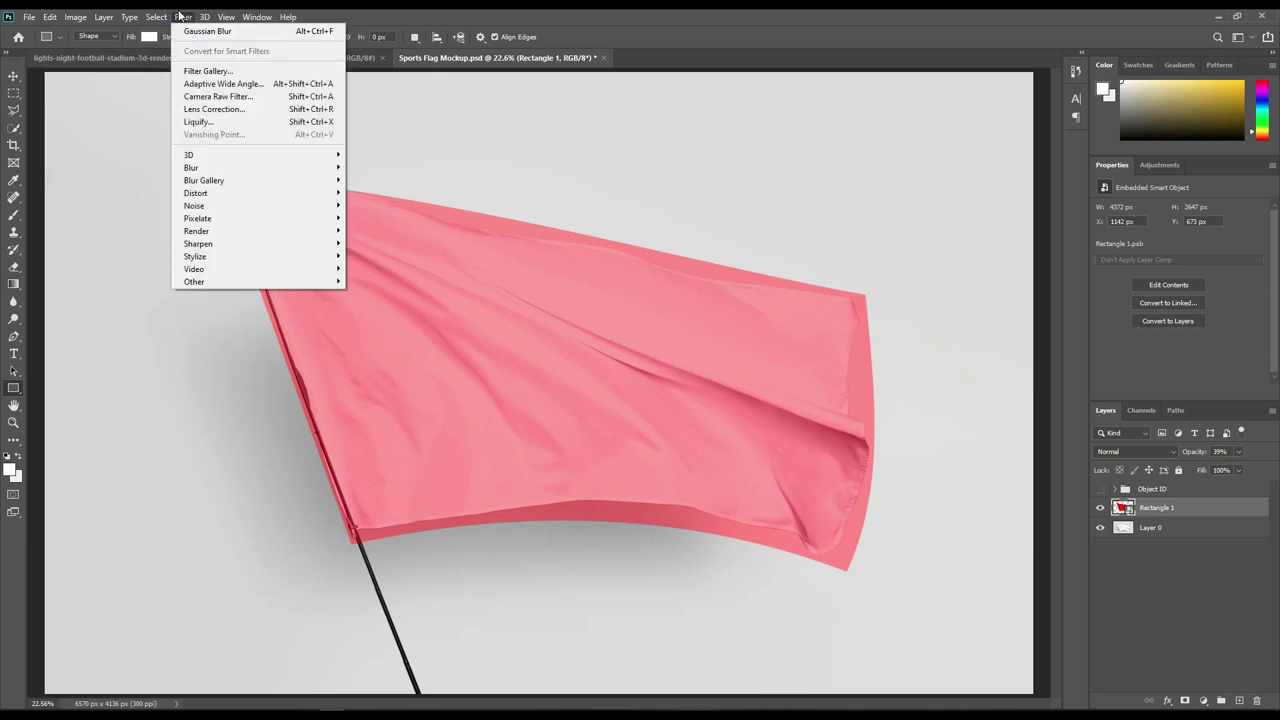
pyautogui.moveTo(196, 193)
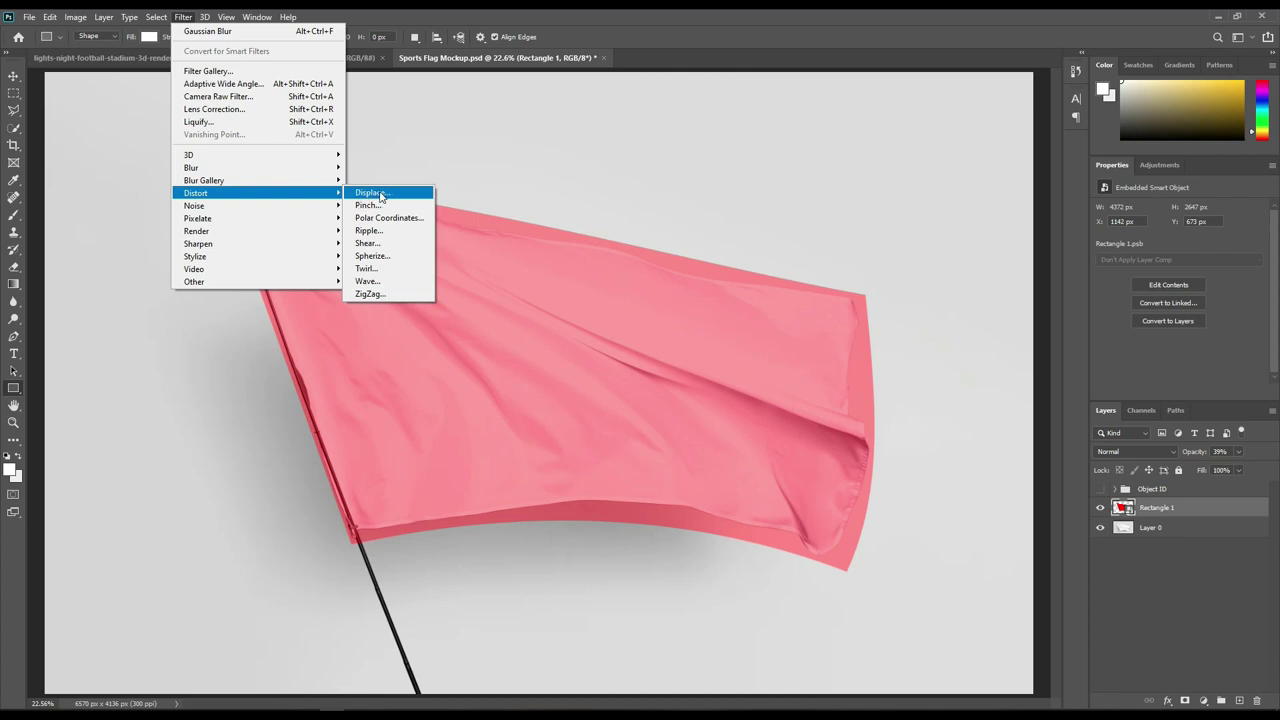
pyautogui.click(384, 194)
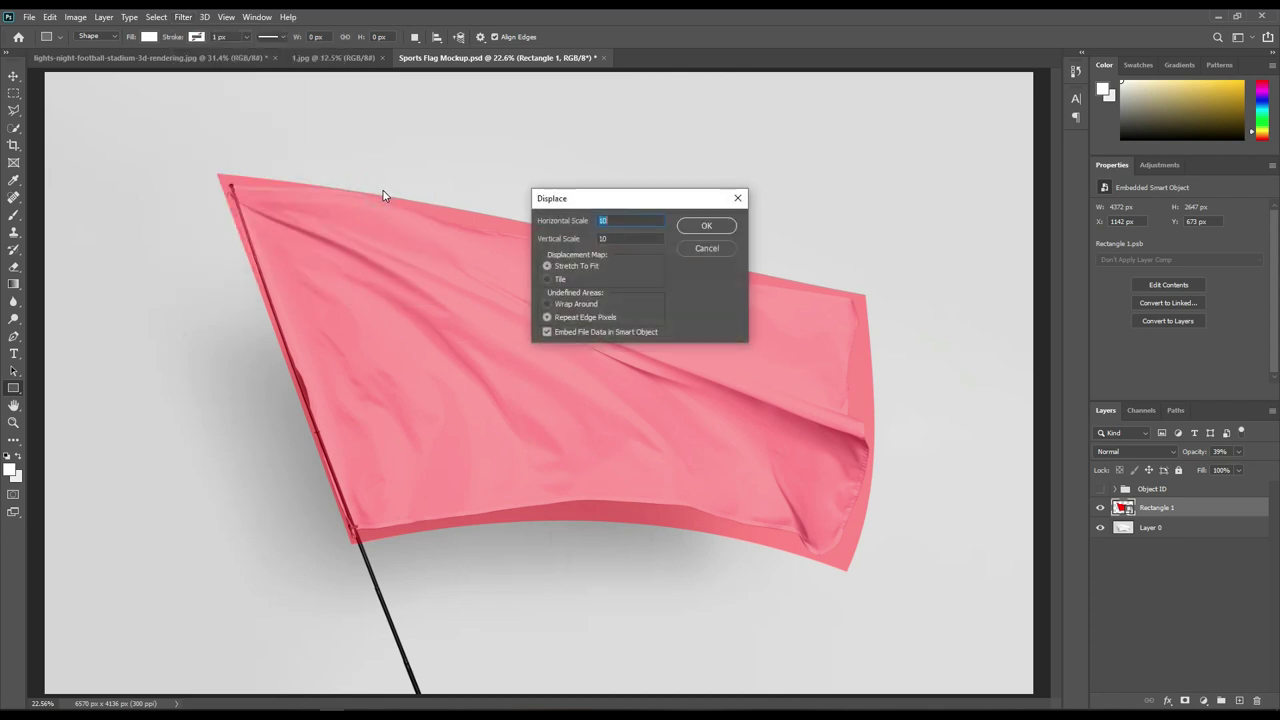
pyautogui.click(708, 227)
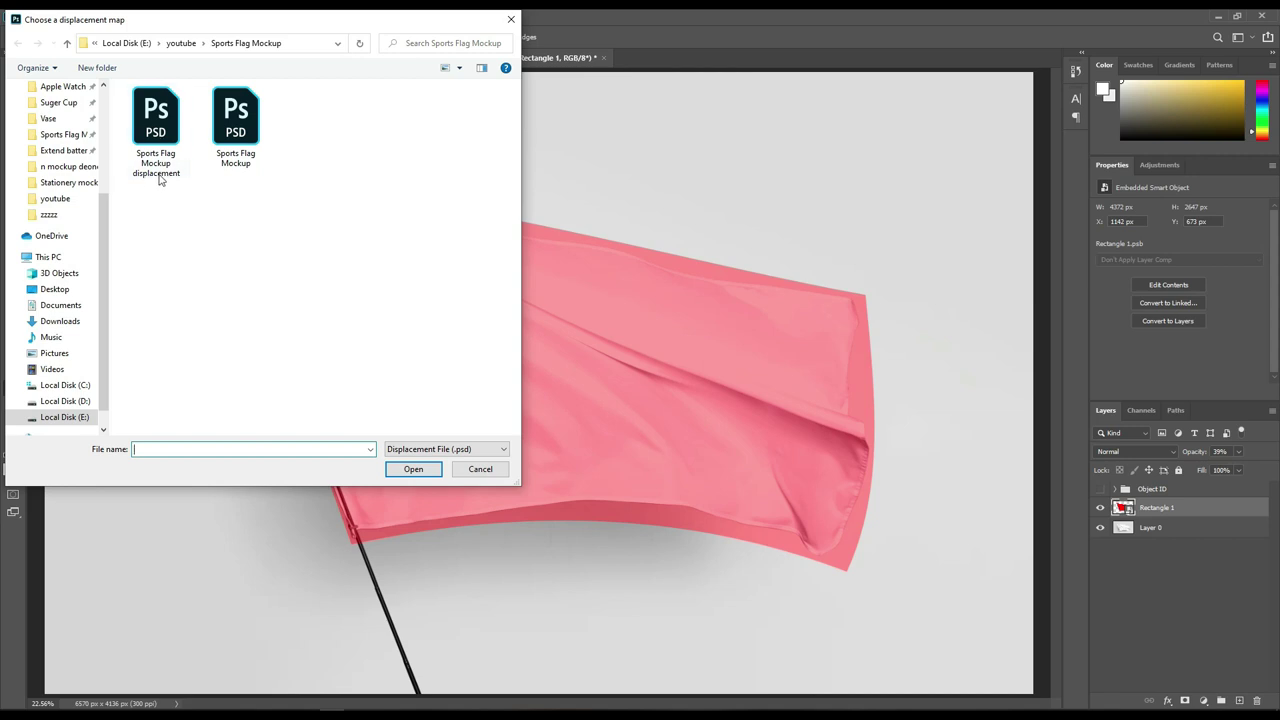
pyautogui.click(158, 120)
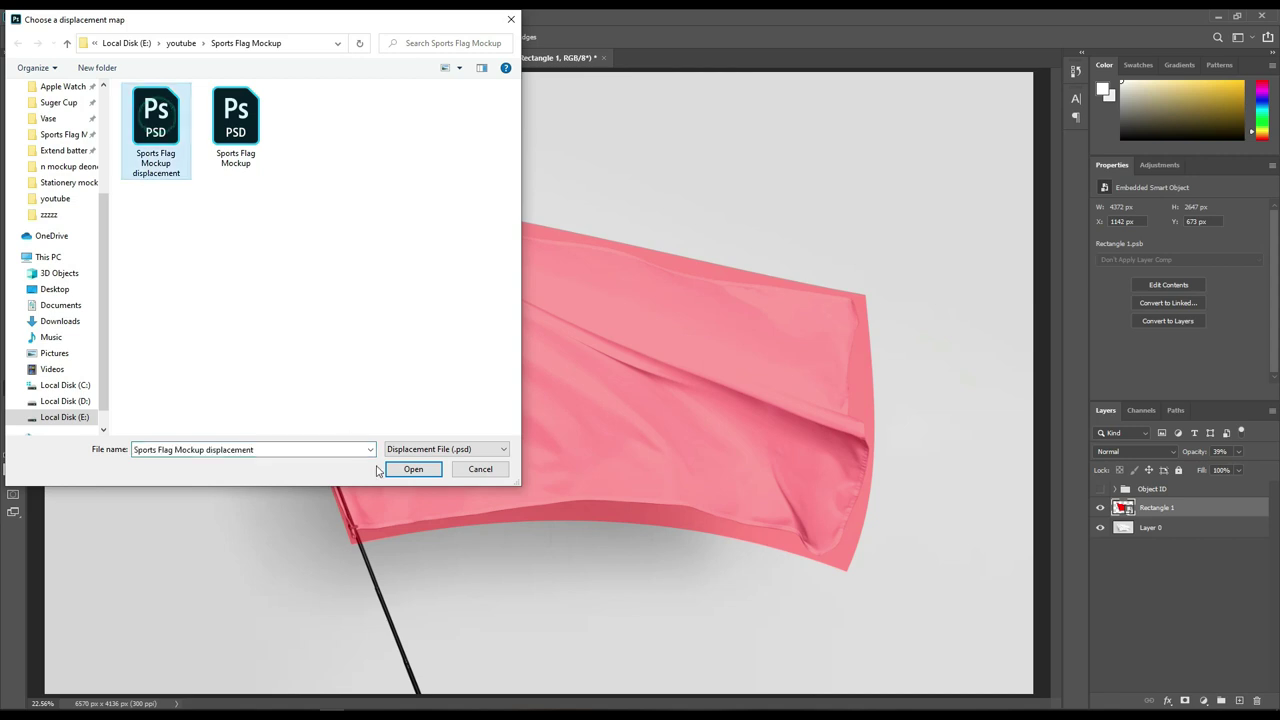
pyautogui.click(411, 470)
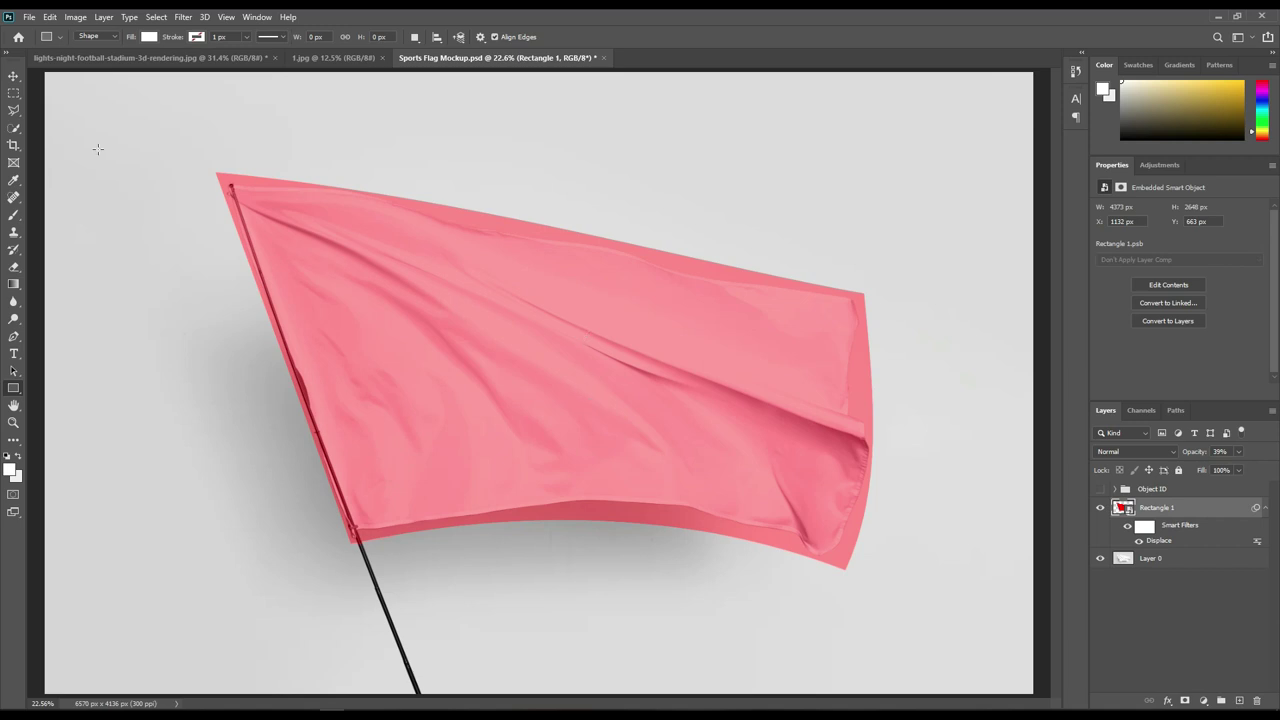
# Step: Add a layer mask to Rectangle 1 from the flag shape's selection
pyautogui.click(14, 76)
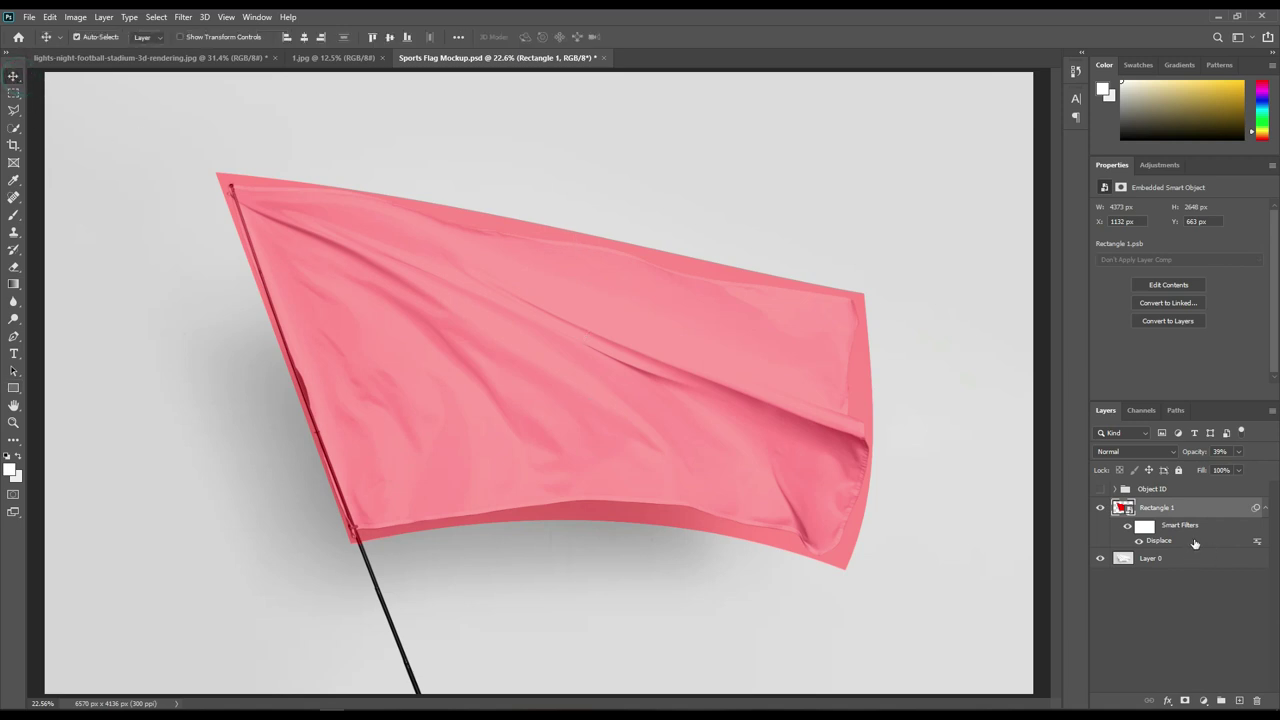
pyautogui.click(1115, 488)
pyautogui.keyDown('ctrl'); pyautogui.click(1134, 527); pyautogui.keyUp('ctrl')
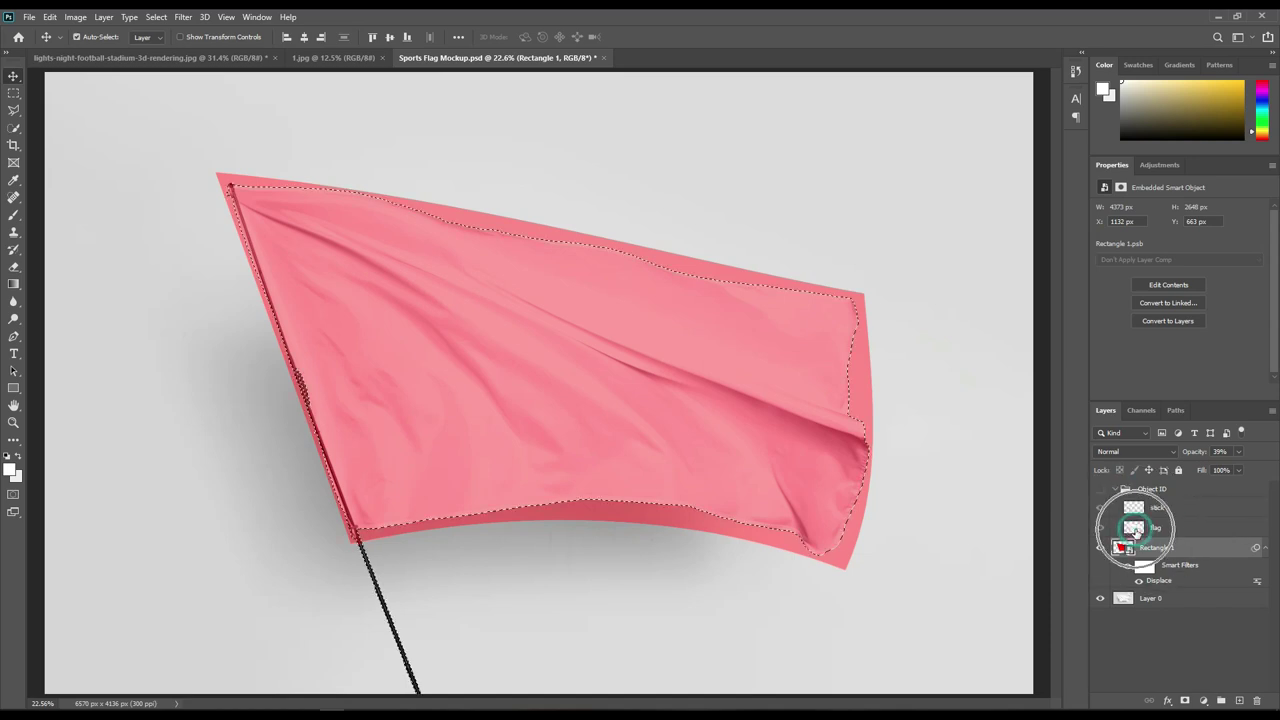
pyautogui.click(1186, 699)
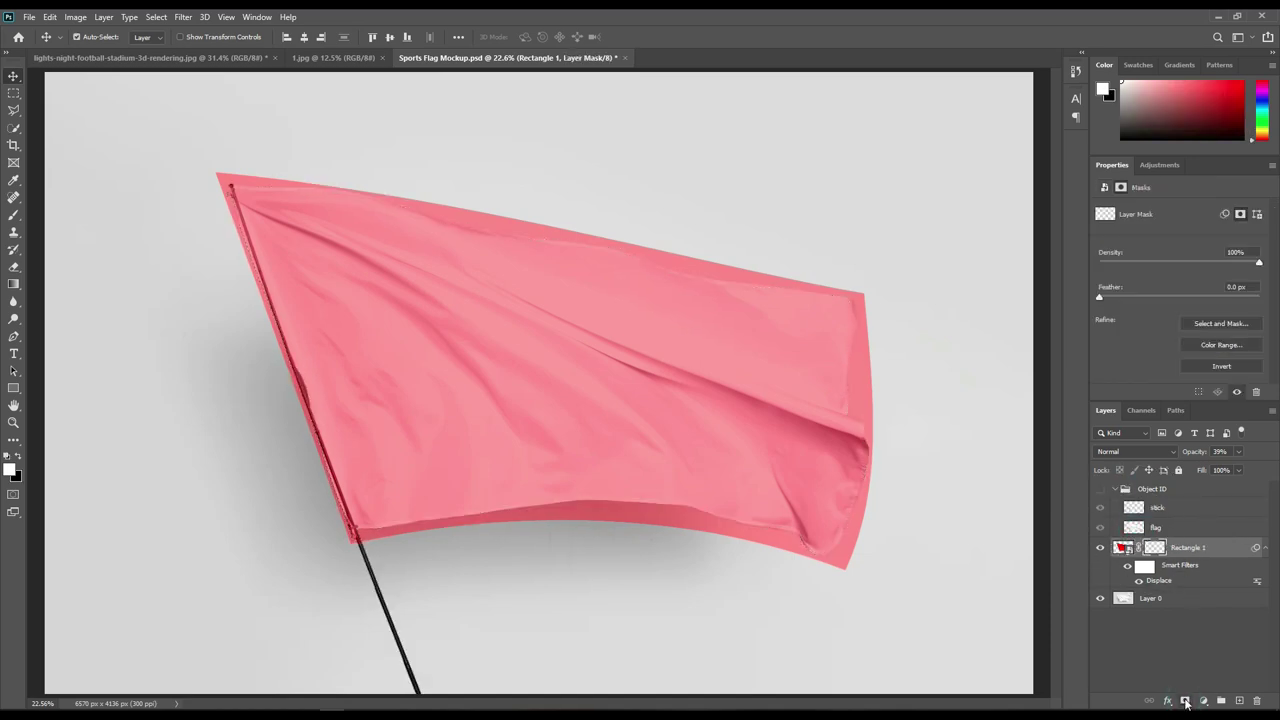
# Step: Remove the stick area from Rectangle 1's mask and raise its opacity to 100%
pyautogui.keyDown('ctrl'); pyautogui.click(1134, 507); pyautogui.keyUp('ctrl')
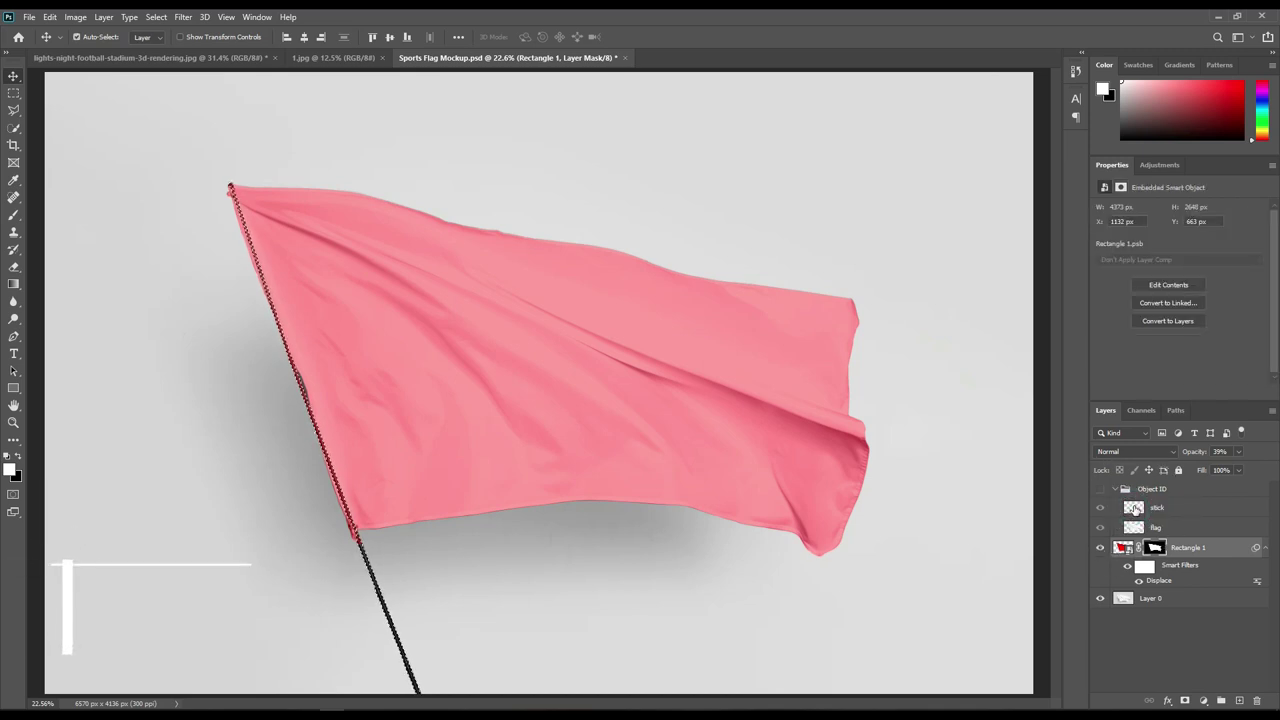
pyautogui.click(1155, 547)
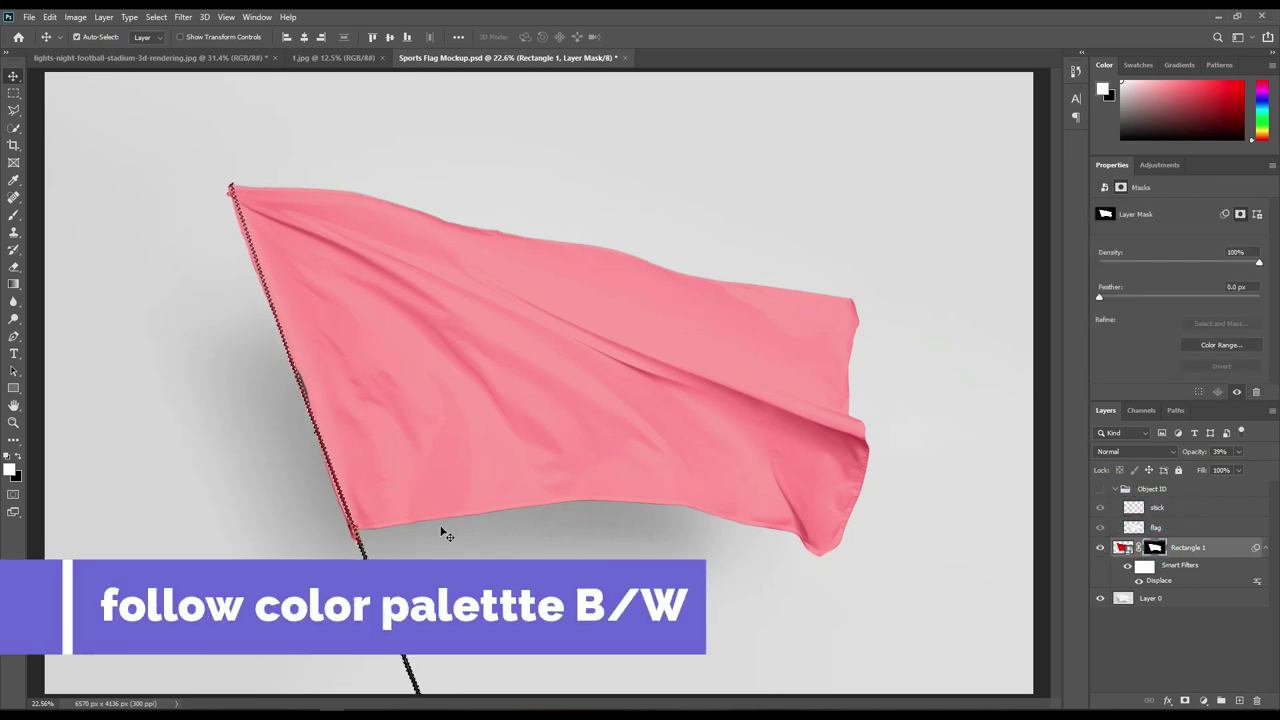
pyautogui.click(6, 458)
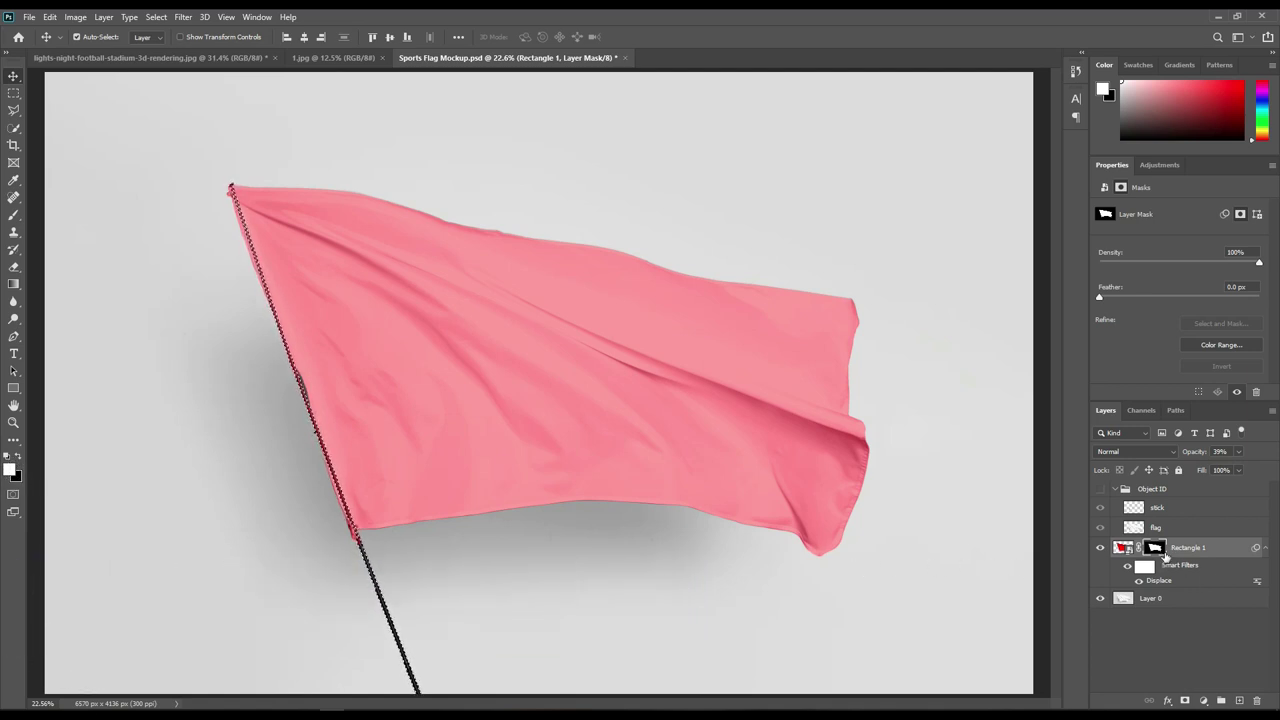
pyautogui.hotkey('ctrl', 'BackSpace')
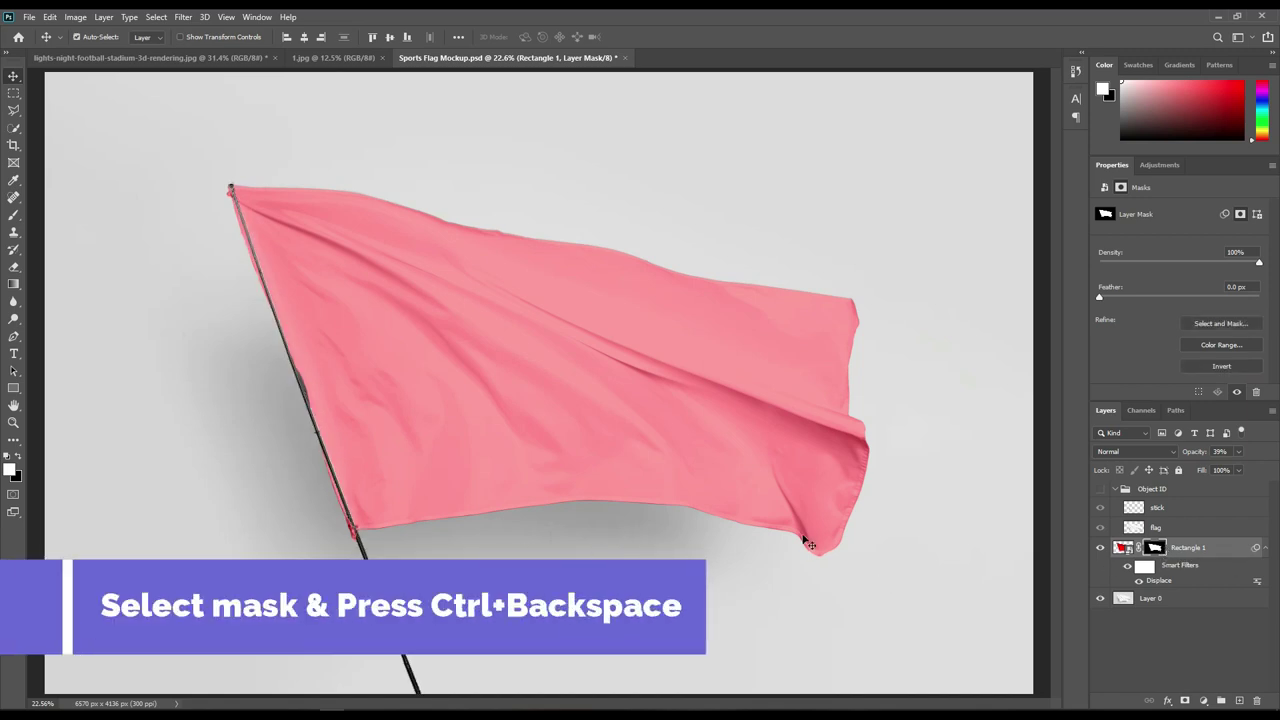
pyautogui.moveTo(1188, 454); pyautogui.dragTo(5, 460)
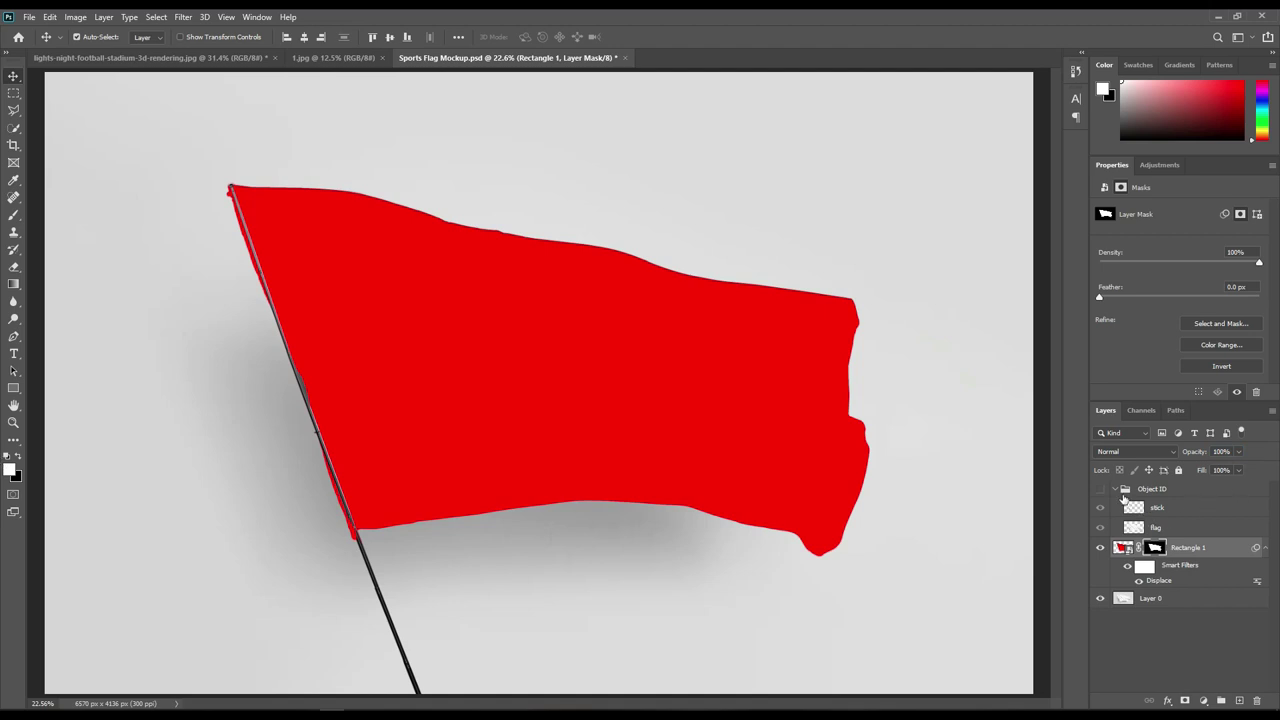
pyautogui.click(1118, 491)
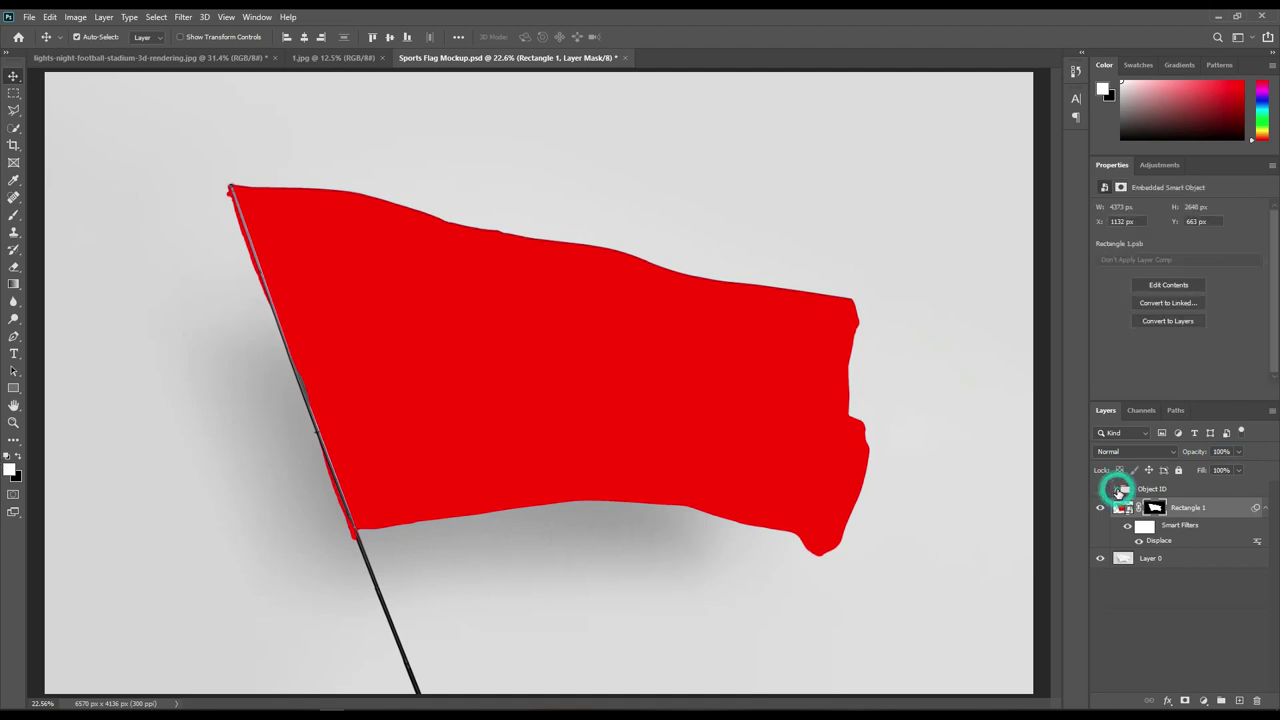
# Step: Copy the flag area of Layer 0 onto a new layer using Rectangle 1's mask selection
pyautogui.click(1265, 509)
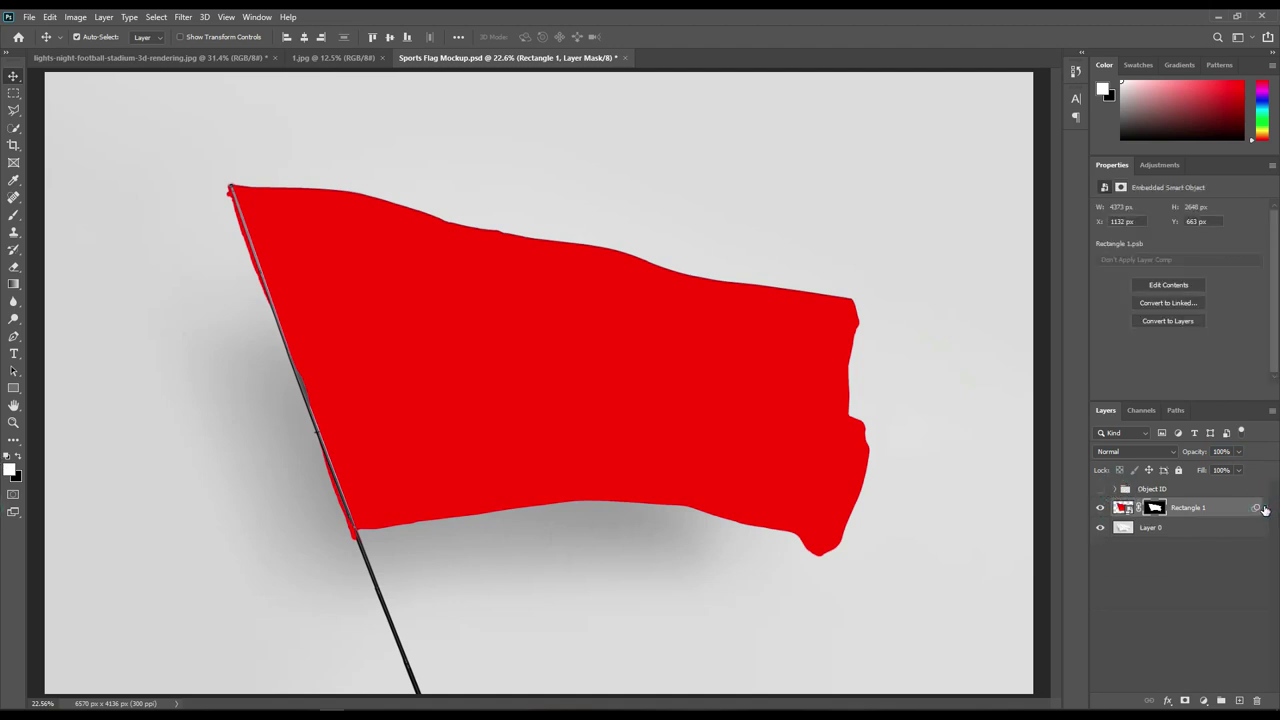
pyautogui.click(1175, 530)
pyautogui.press('ctrl')
pyautogui.keyDown('ctrl'); pyautogui.click(1155, 508); pyautogui.keyUp('ctrl')
pyautogui.click(1116, 490)
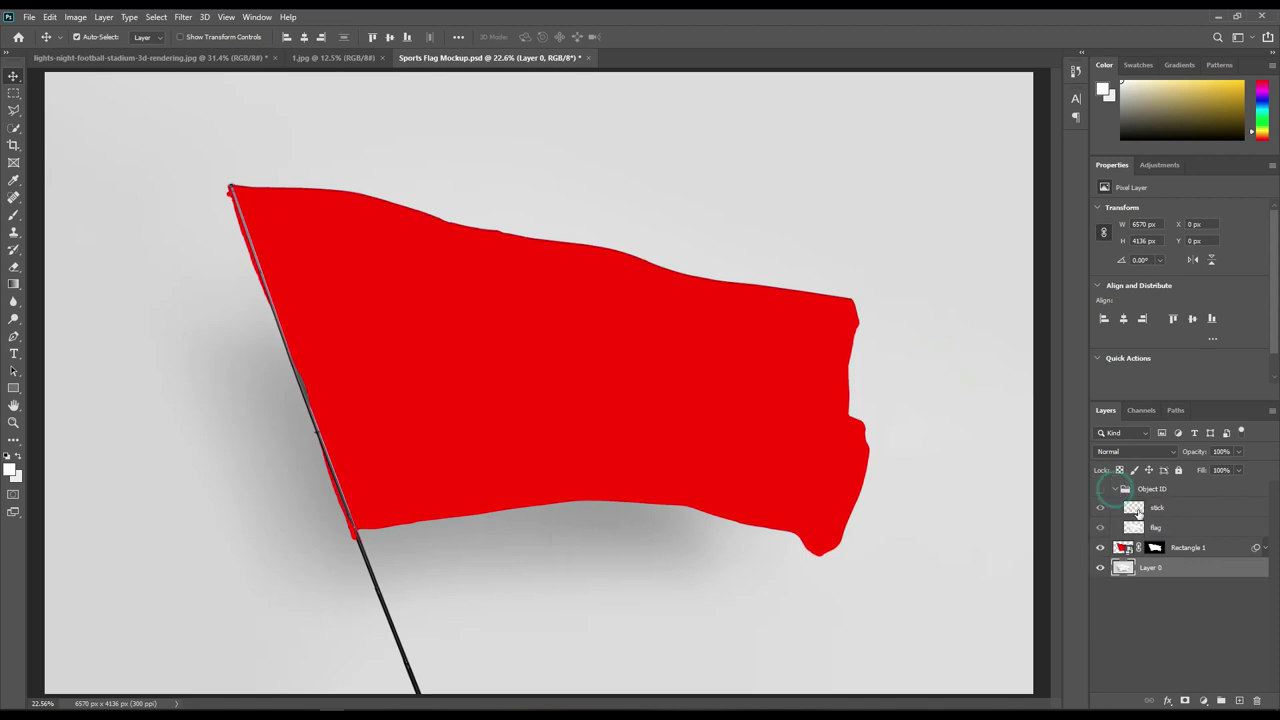
pyautogui.click(1116, 490)
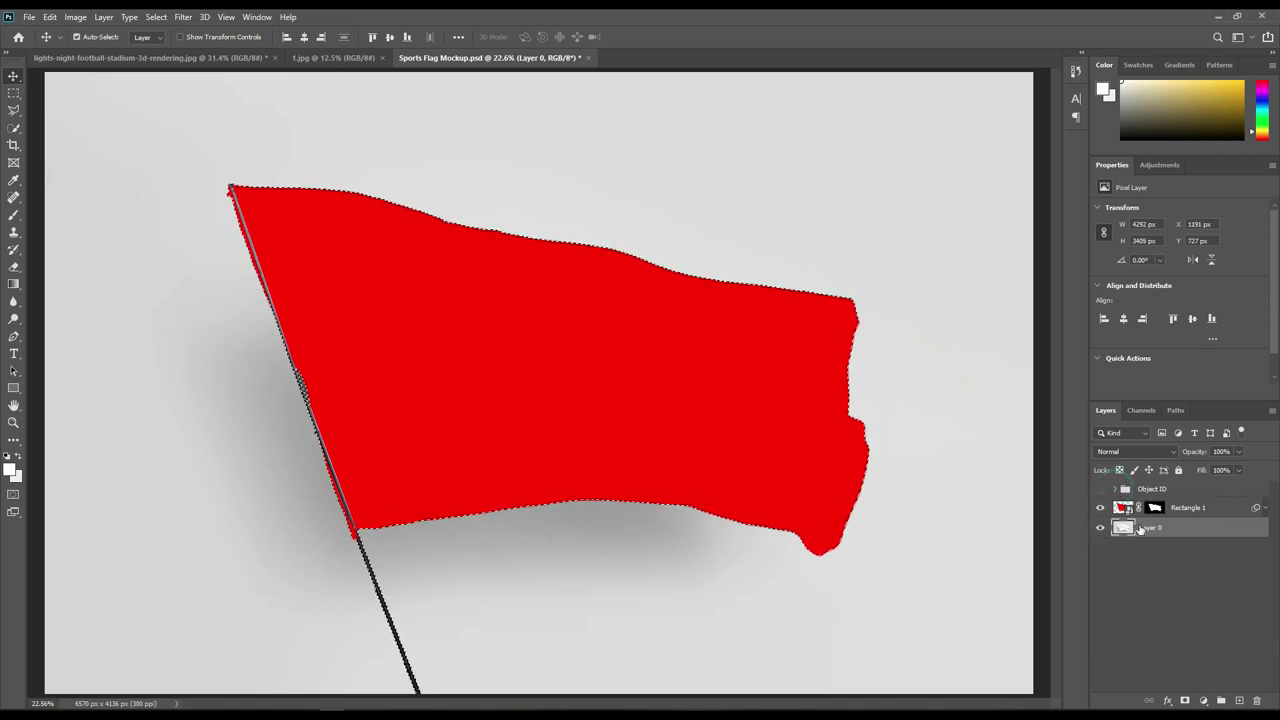
pyautogui.hotkey('ctrl', 'j')
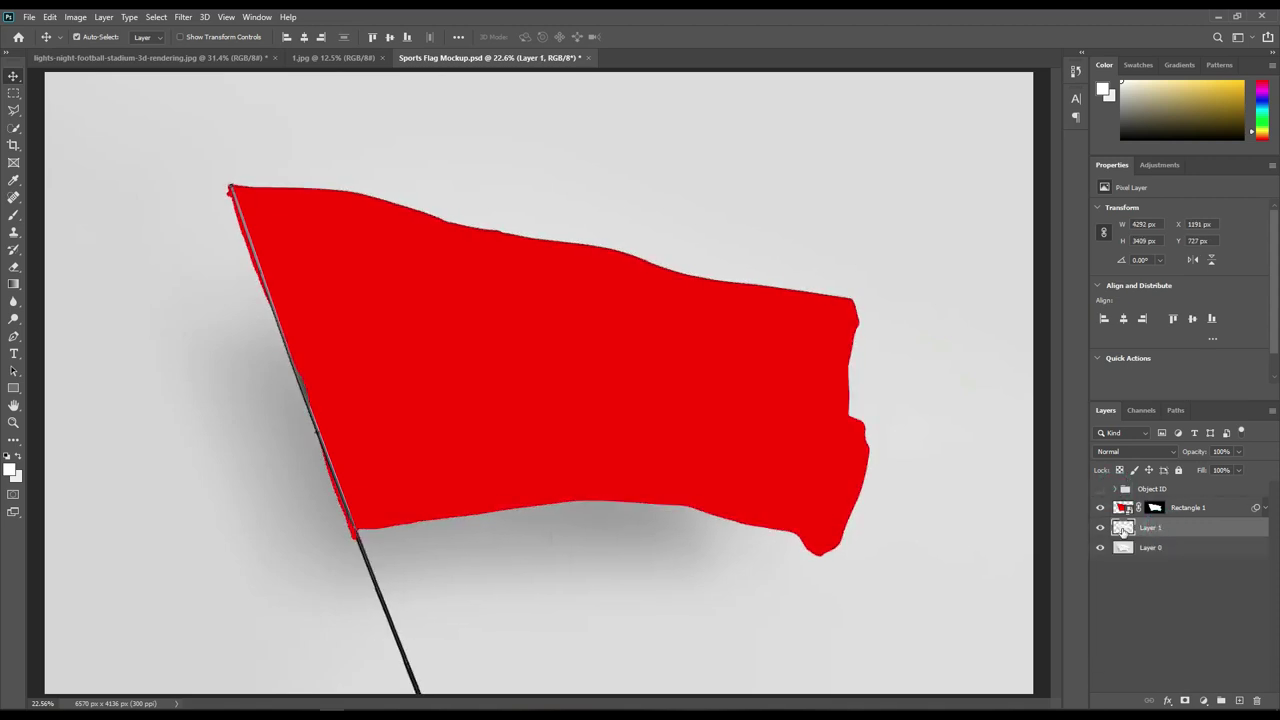
# Step: Copy the flag area again into Layer 2, move it above Rectangle 1, and duplicate it
pyautogui.keyDown('ctrl'); pyautogui.click(1155, 508); pyautogui.keyUp('ctrl')
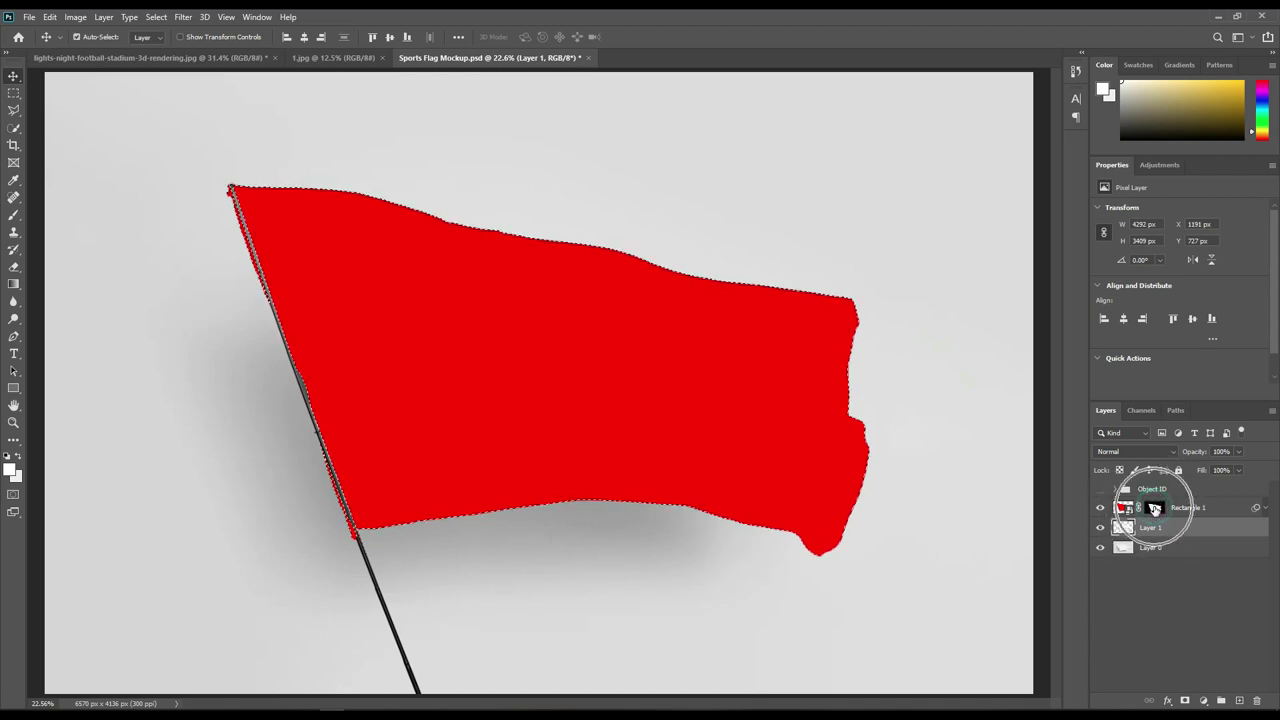
pyautogui.click(1157, 530)
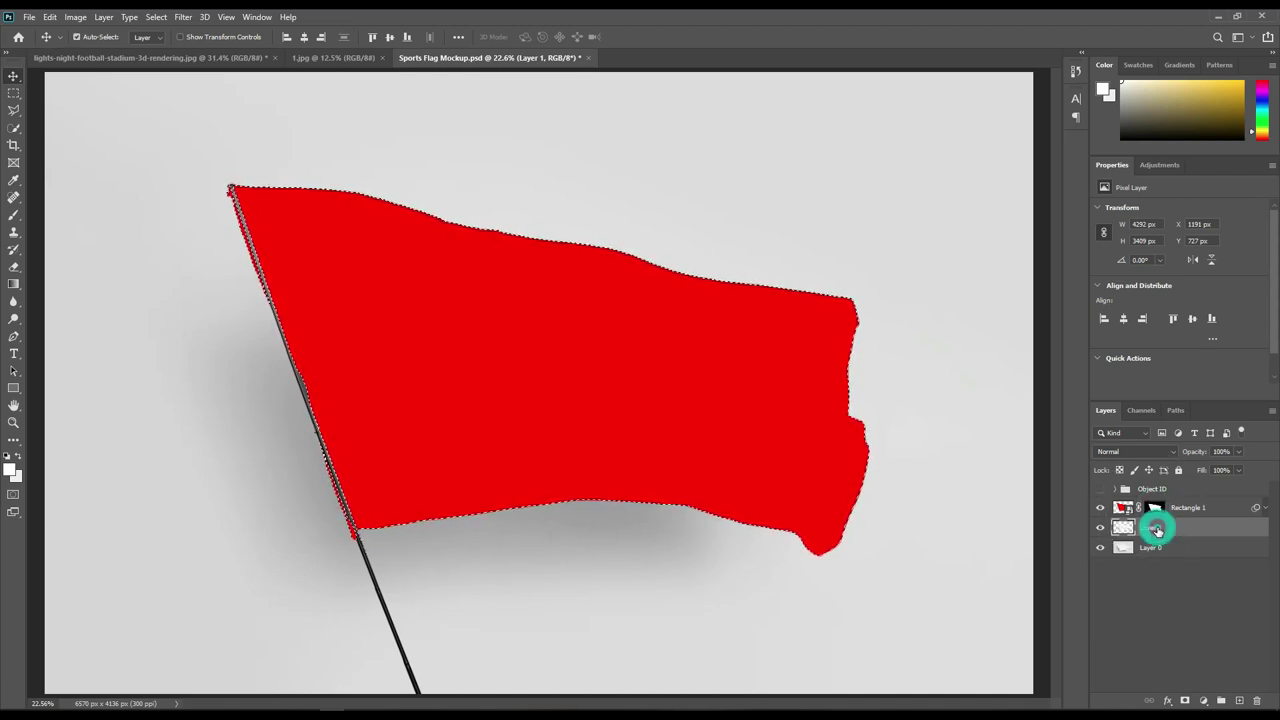
pyautogui.hotkey('ctrl', 'j')
pyautogui.moveTo(1160, 528); pyautogui.dragTo(1166, 510)
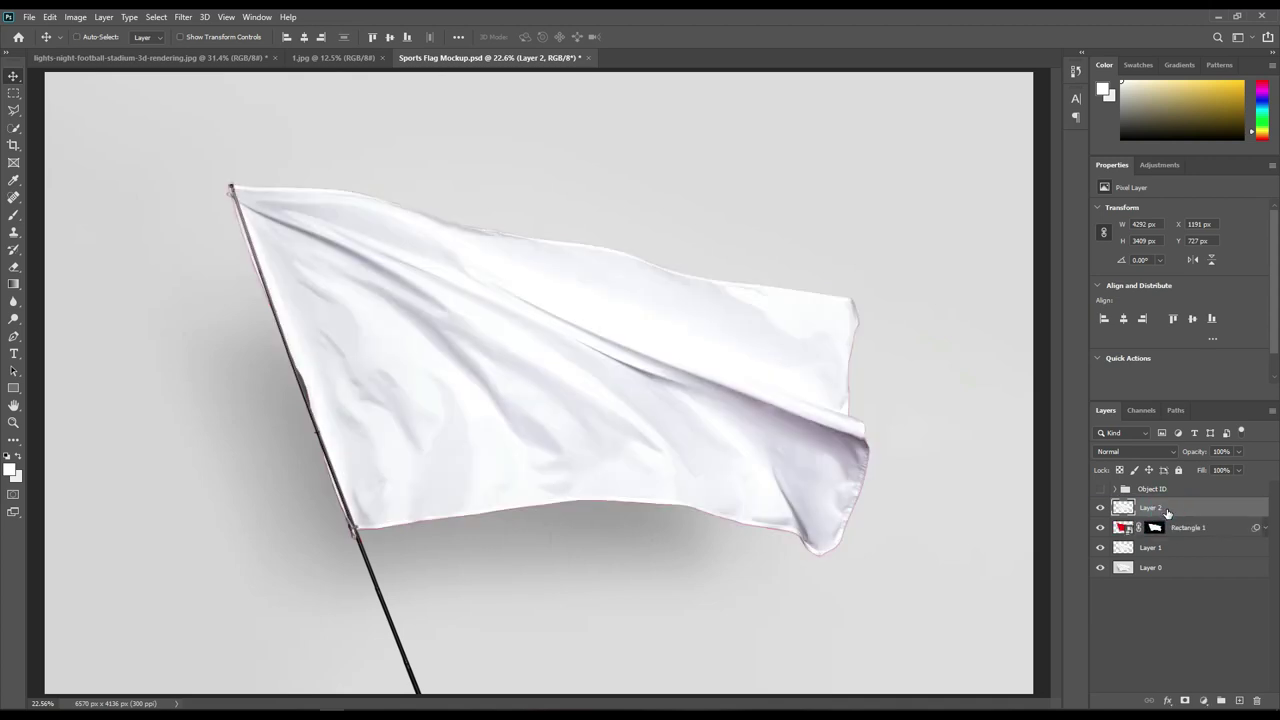
pyautogui.hotkey('ctrl', 'j')
pyautogui.hotkey('ctrl', 'j')
# Step: Rename the three copies Shadow, Midtone and Light, then hide all three
pyautogui.doubleClick(1148, 548)
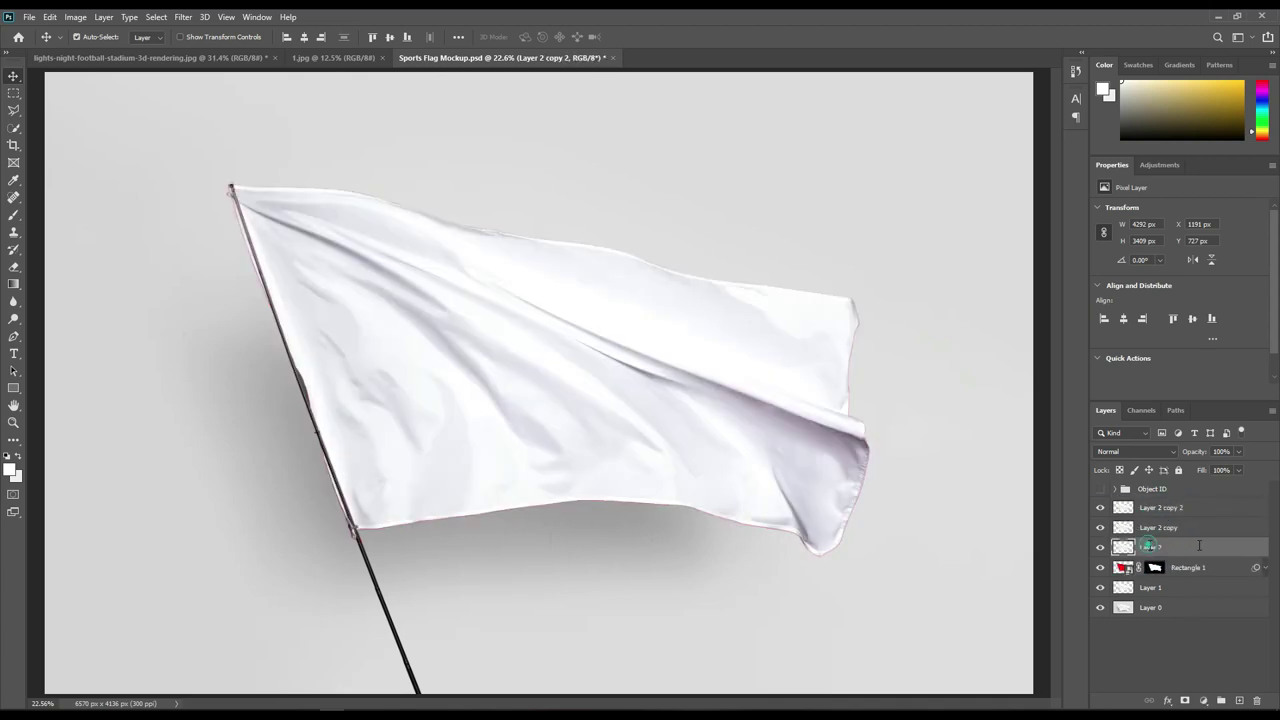
pyautogui.write('SH')
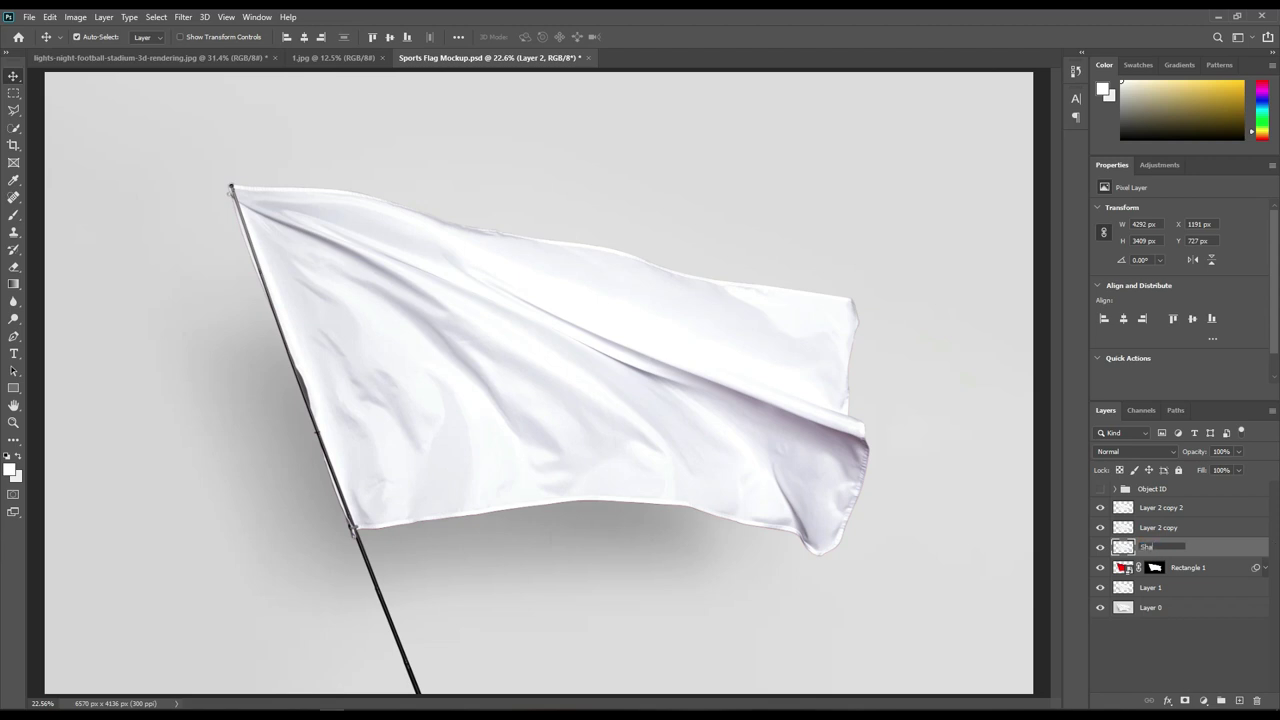
pyautogui.press('Return')
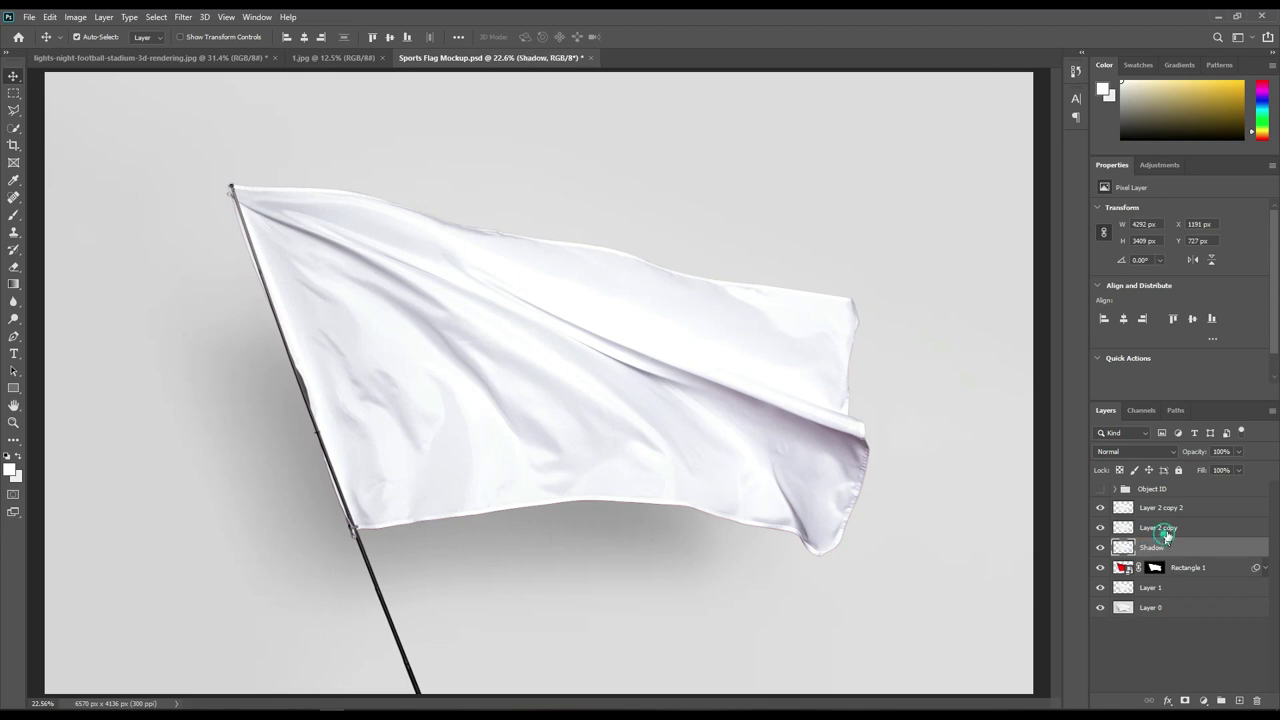
pyautogui.doubleClick(1165, 529)
pyautogui.write('M')
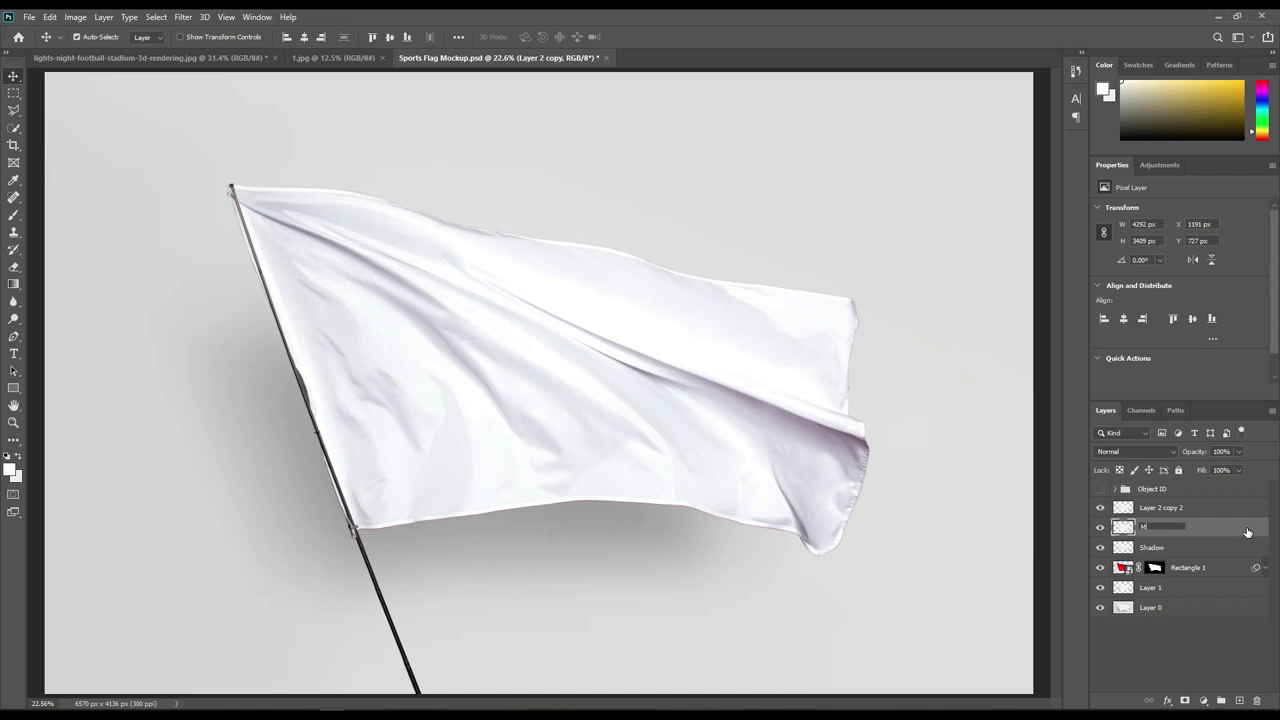
pyautogui.write('idtone')
pyautogui.press('Return')
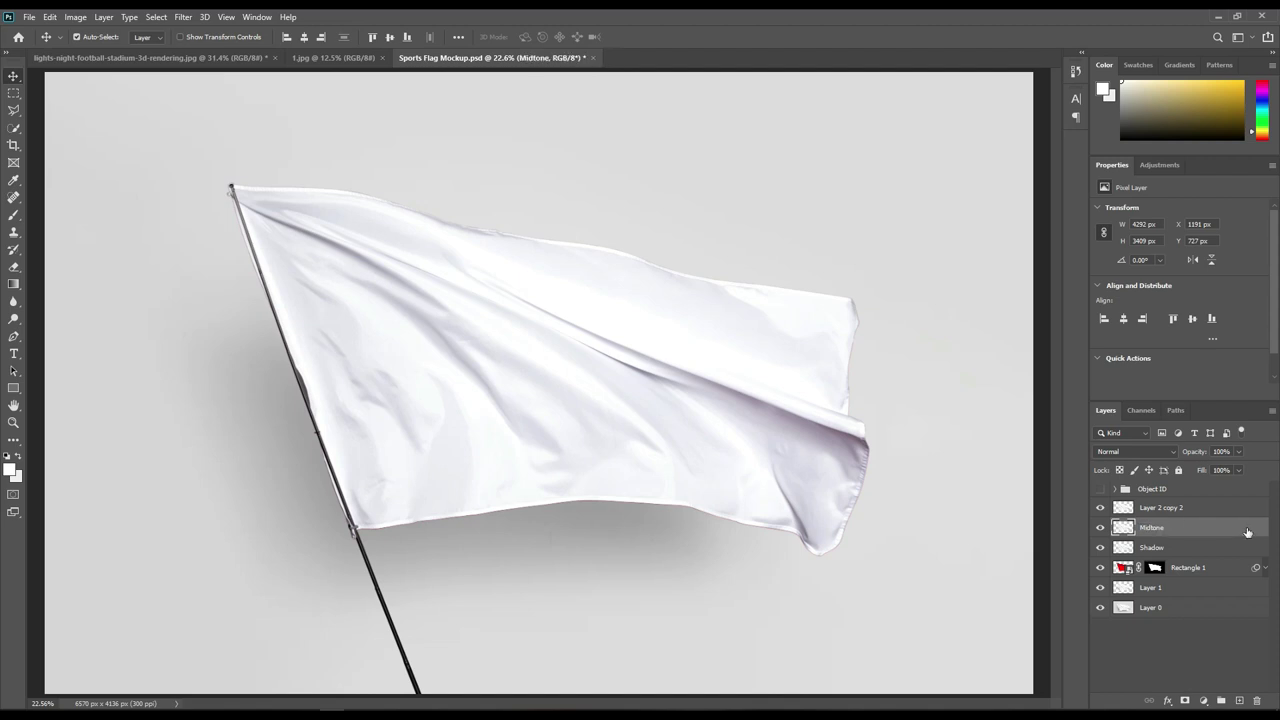
pyautogui.doubleClick(1170, 509)
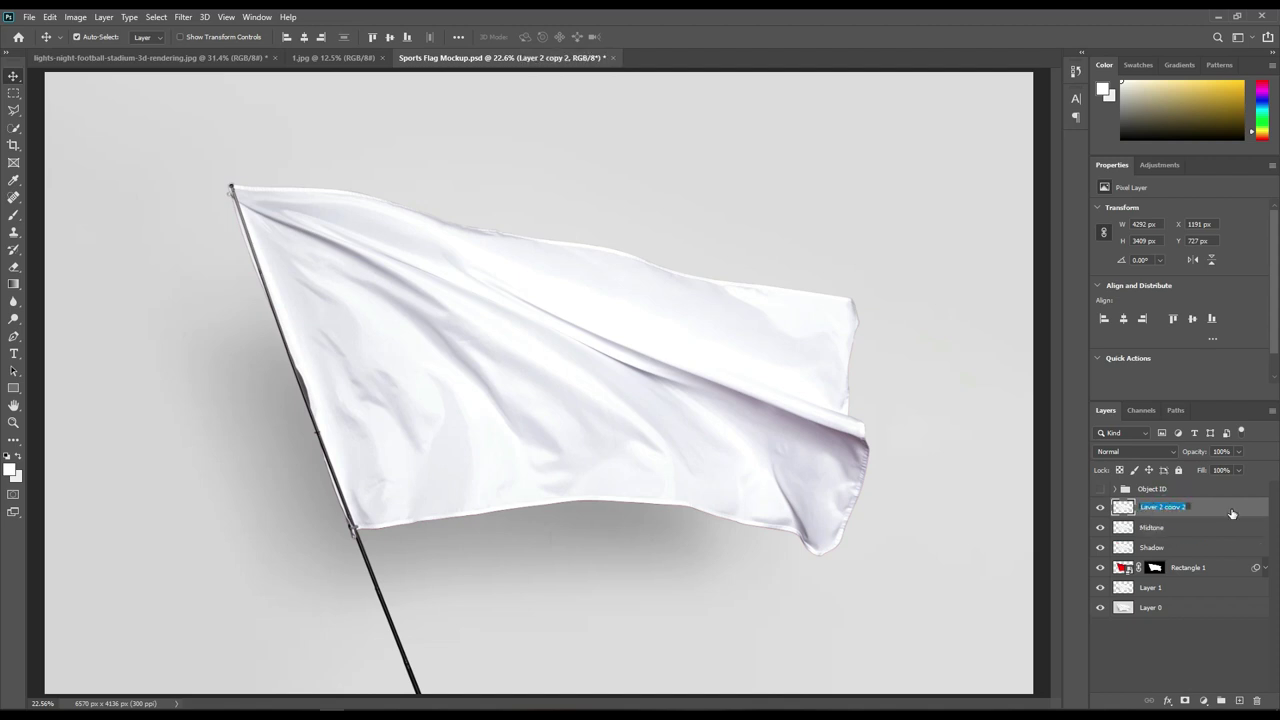
pyautogui.write('Ht')
pyautogui.press('Return')
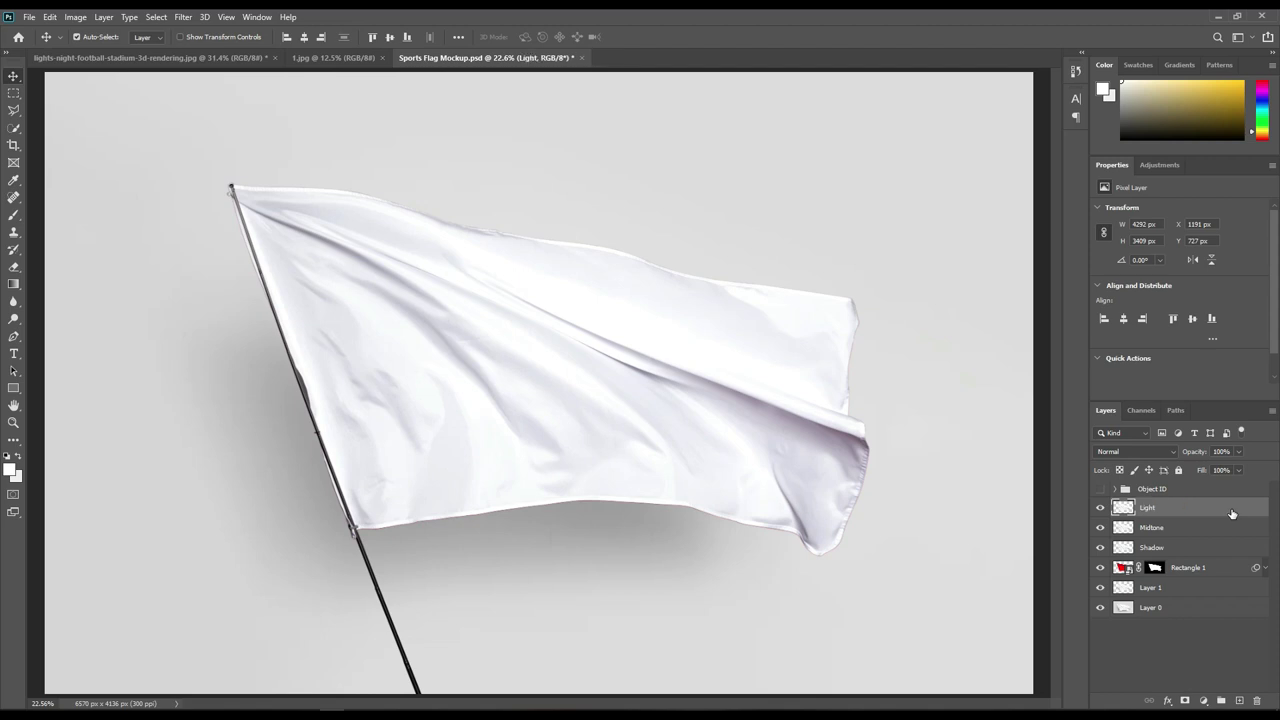
pyautogui.moveTo(1100, 507); pyautogui.dragTo(1100, 547)
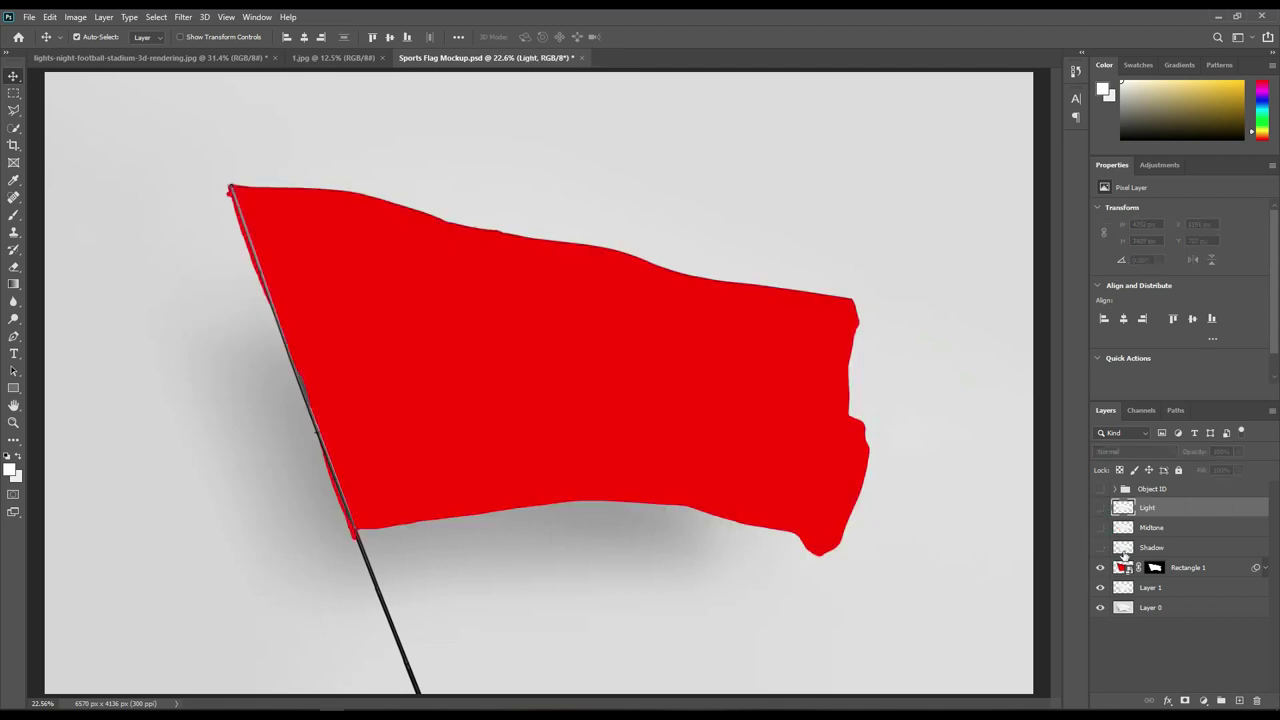
# Step: Open Rectangle 1's smart object contents and drag in the soccer logo from 1.jpg
pyautogui.click(1128, 570)
pyautogui.doubleClick(1128, 570)
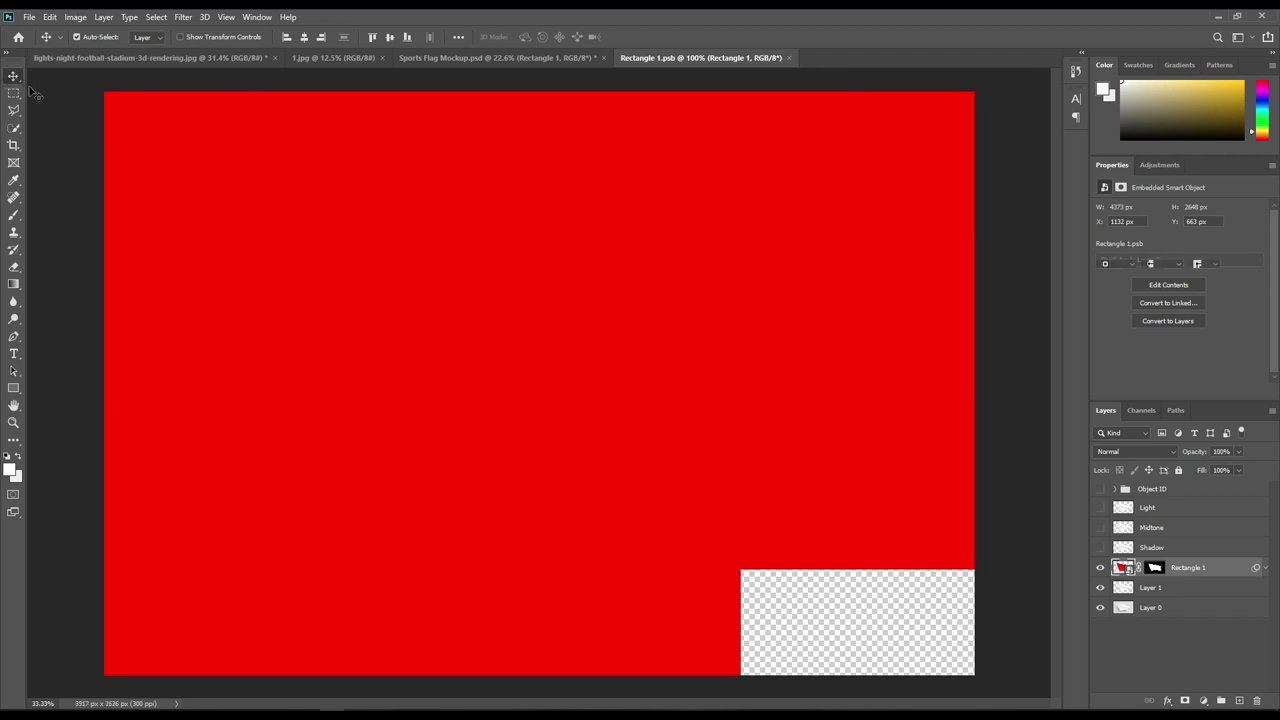
pyautogui.click(332, 57)
pyautogui.moveTo(1186, 494)
pyautogui.mouseDown()
pyautogui.moveTo(732, 60)
pyautogui.moveTo(600, 320)
pyautogui.mouseUp()
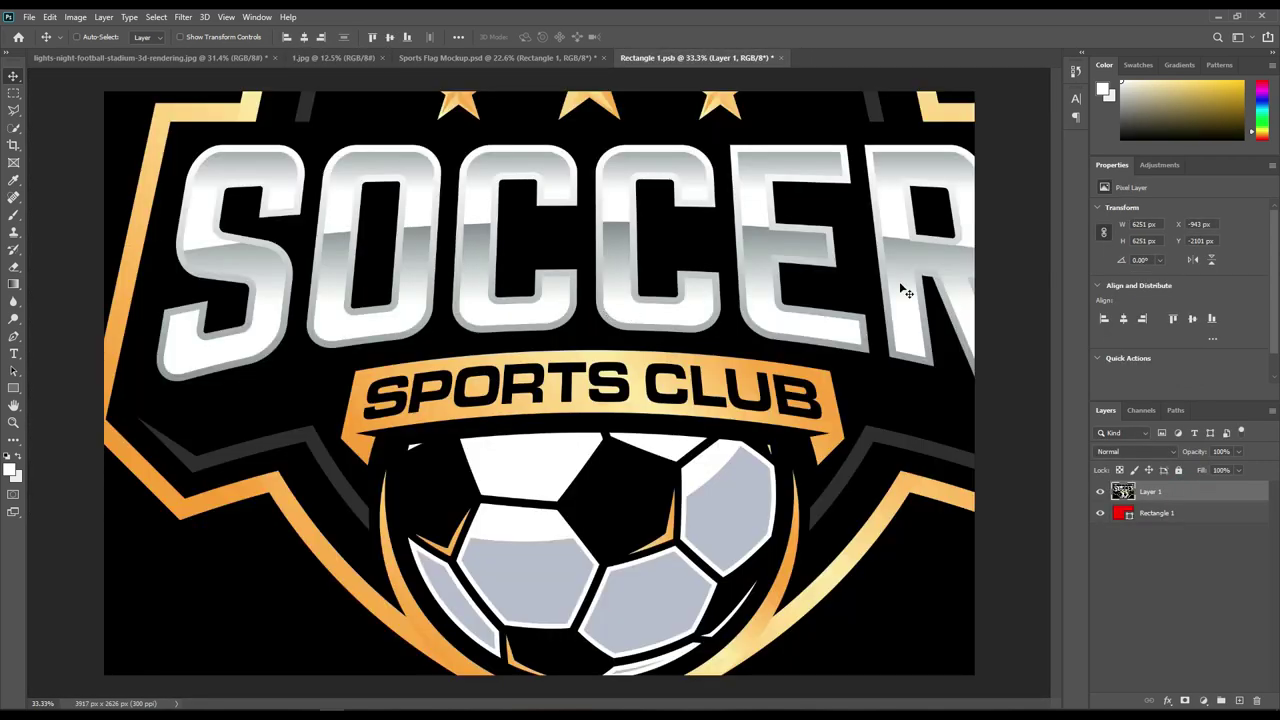
# Step: Scale the logo down and centre it on the canvas, then commit the transform
pyautogui.hotkey('ctrl', 't')
pyautogui.hotkey('ctrl', '-')
pyautogui.hotkey('ctrl', '-')
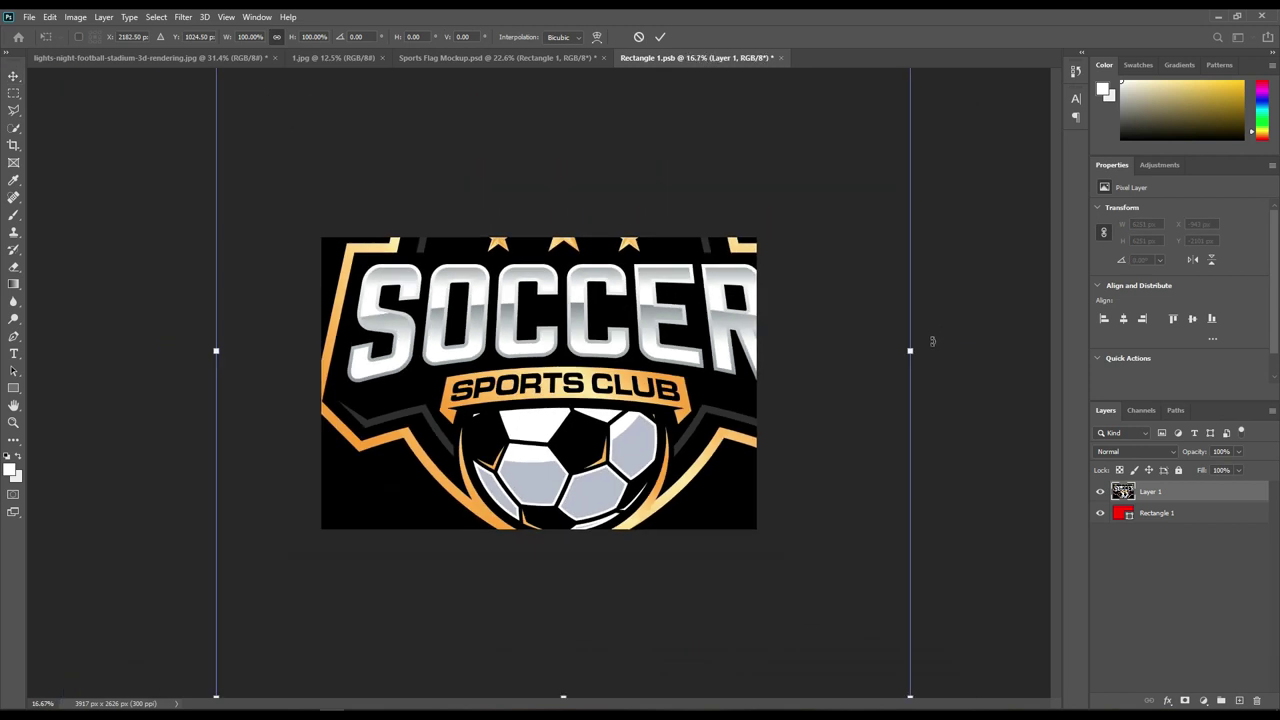
pyautogui.moveTo(908, 350)
pyautogui.mouseDown()
pyautogui.moveTo(731, 357)
pyautogui.moveTo(720, 388)
pyautogui.mouseUp()
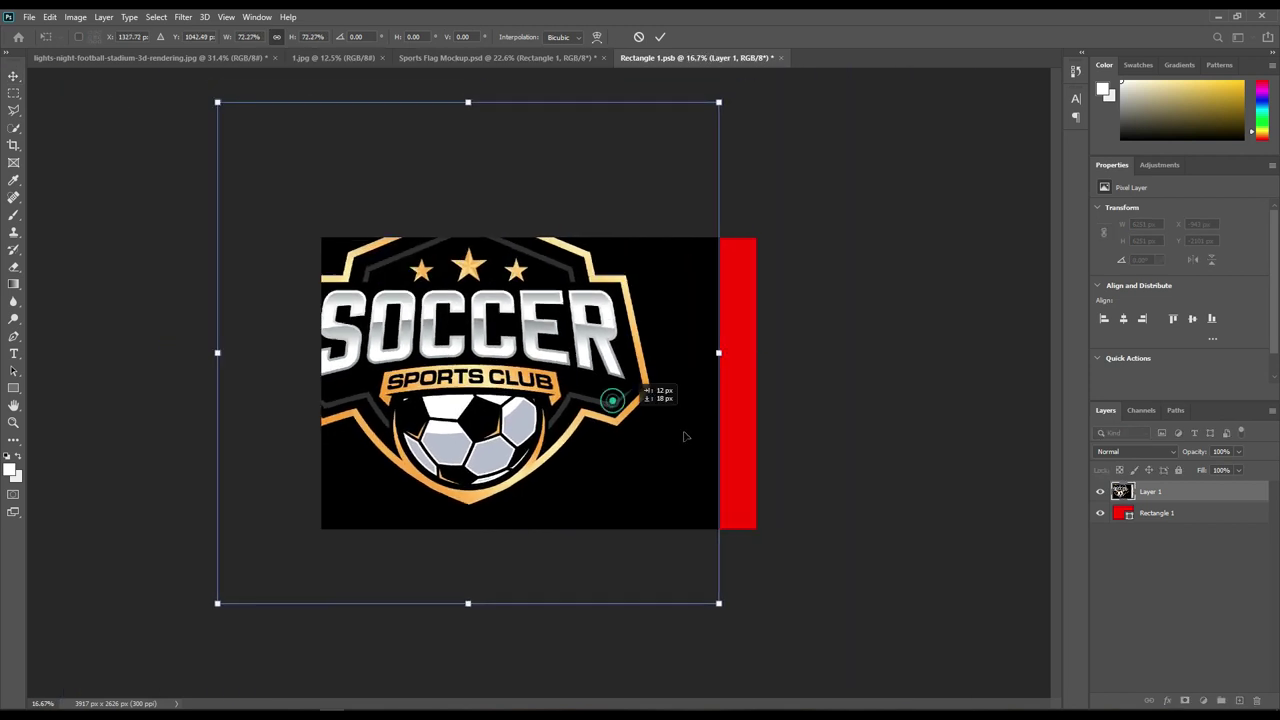
pyautogui.moveTo(609, 400); pyautogui.dragTo(700, 420)
pyautogui.moveTo(810, 383)
pyautogui.mouseDown()
pyautogui.moveTo(746, 395)
pyautogui.moveTo(737, 384)
pyautogui.mouseUp()
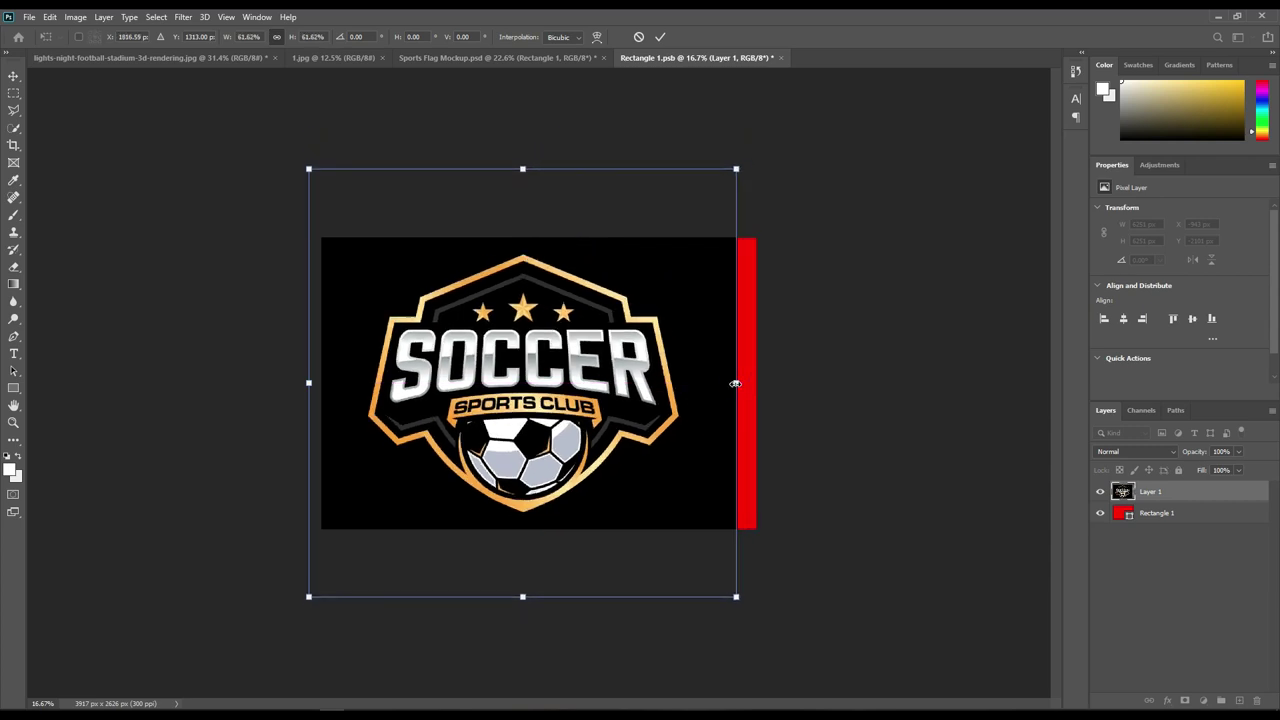
pyautogui.moveTo(735, 383); pyautogui.dragTo(780, 383)
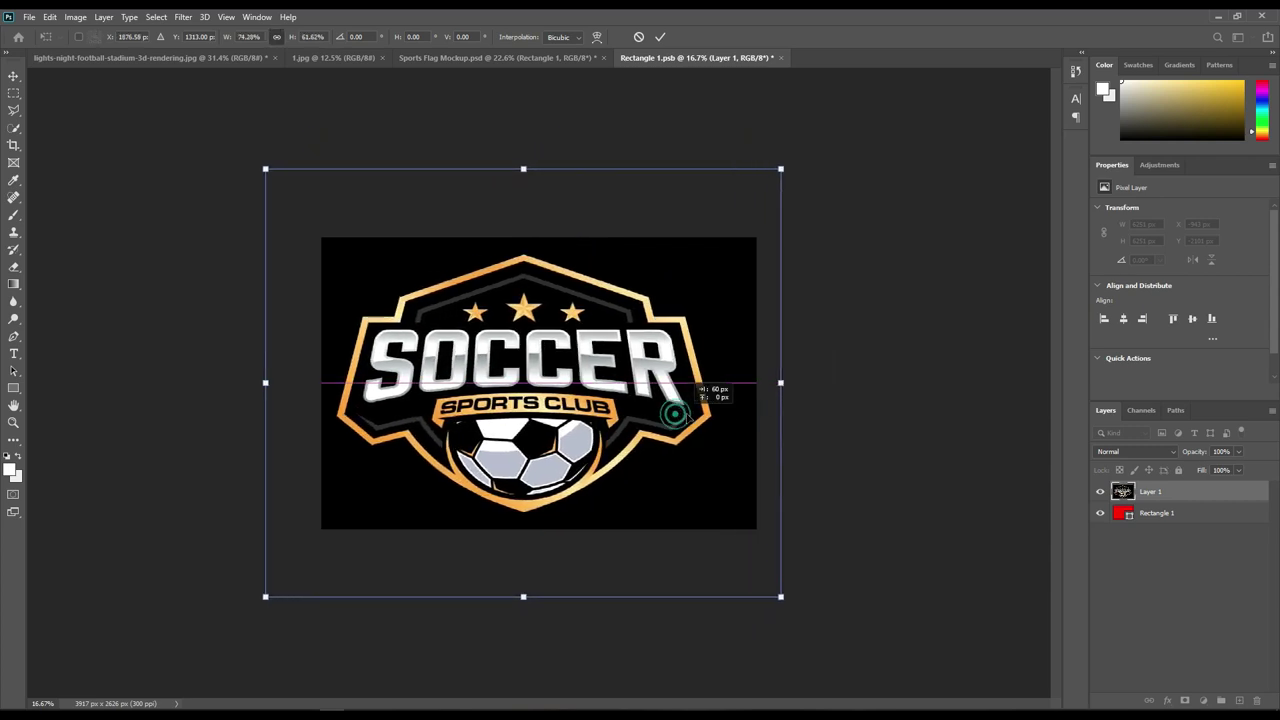
pyautogui.moveTo(797, 381); pyautogui.dragTo(765, 383)
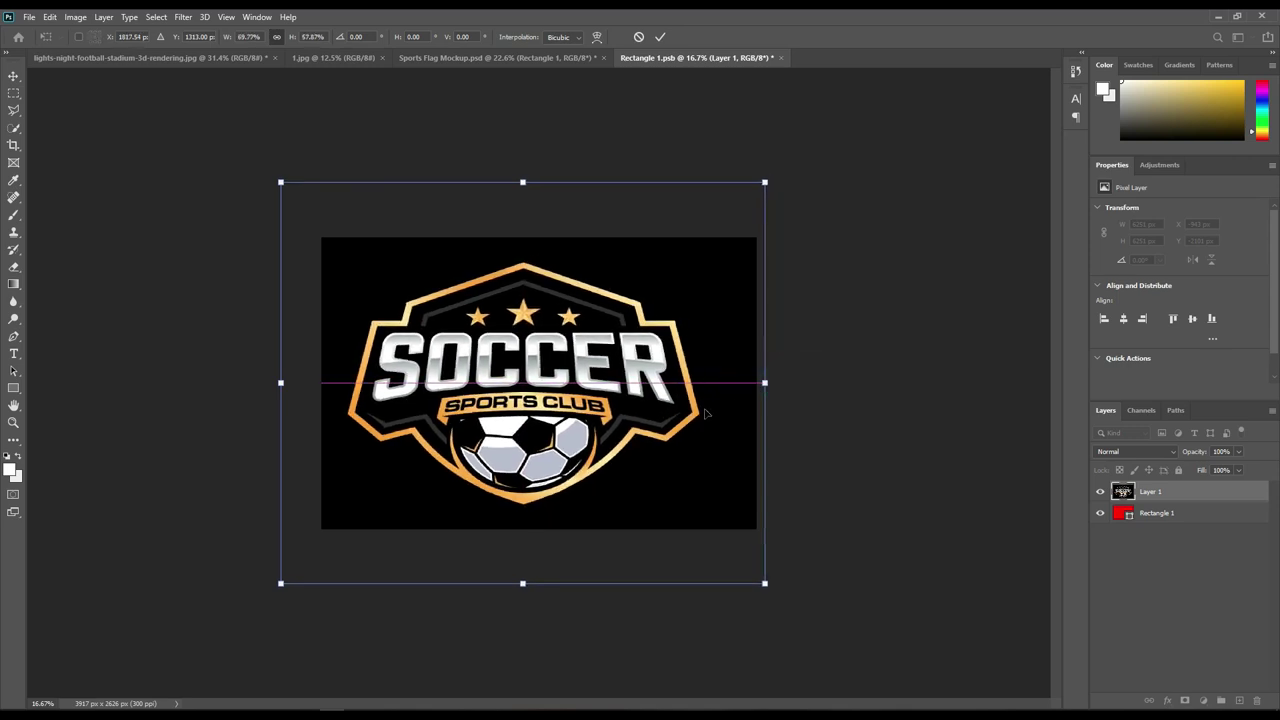
pyautogui.moveTo(705, 413); pyautogui.dragTo(721, 412)
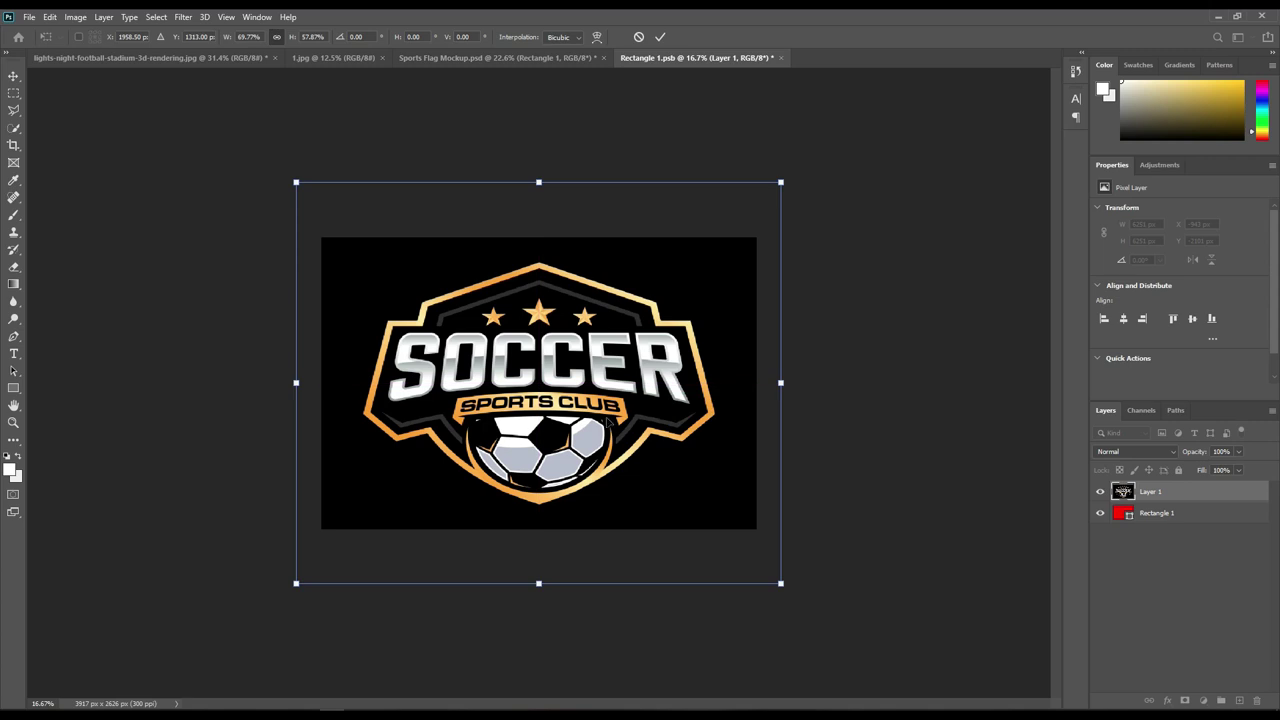
pyautogui.click(660, 37)
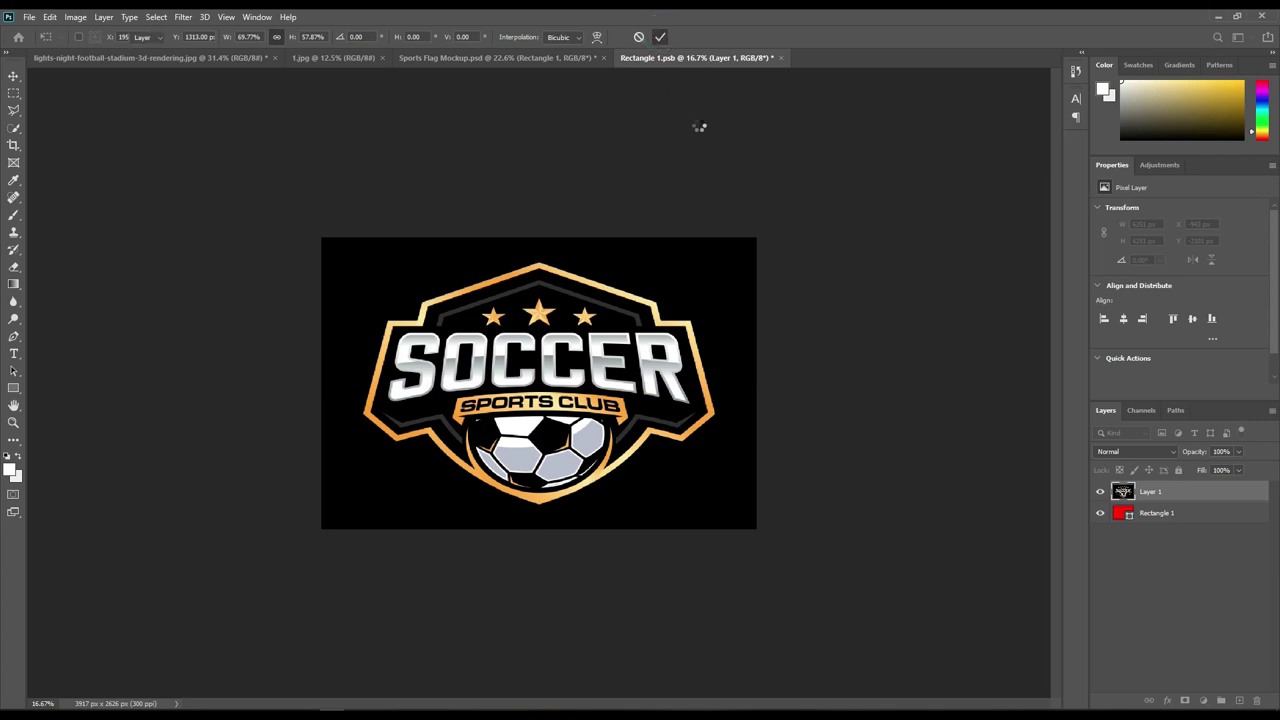
# Step: Save the smart object and check the Displace filter's effect on the Sports Flag Mockup
pyautogui.click(30, 17)
pyautogui.click(57, 168)
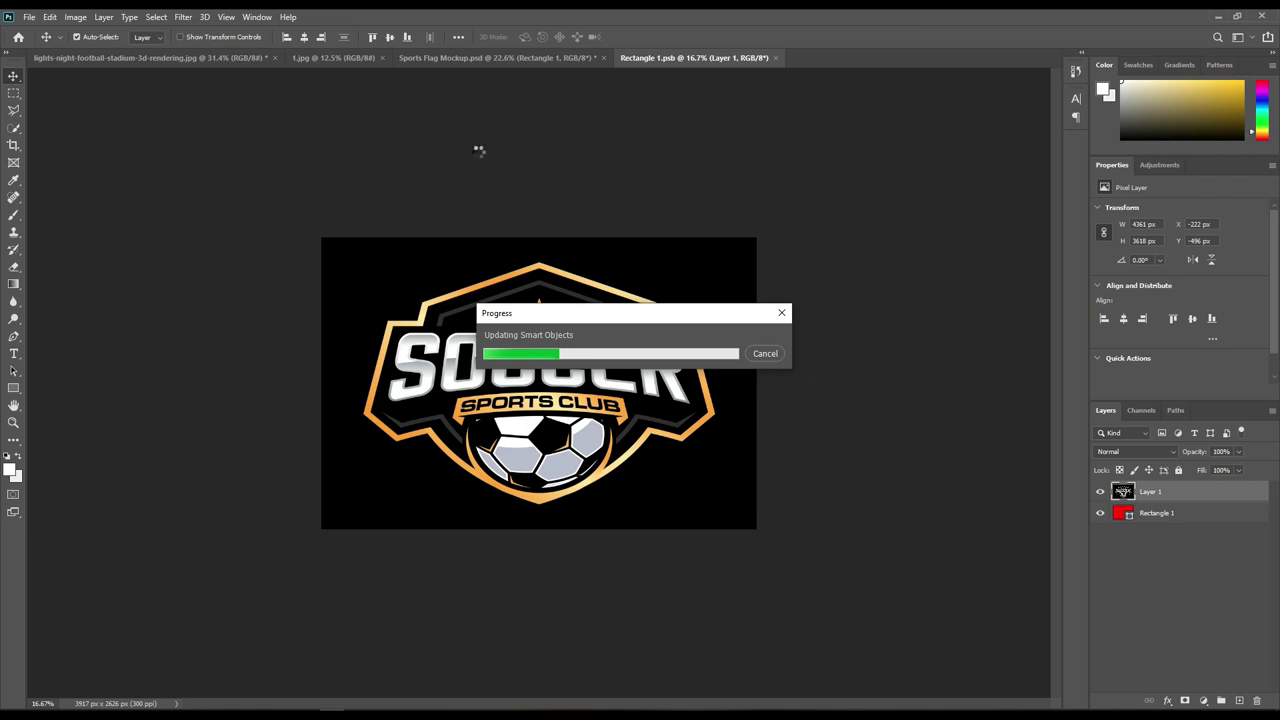
pyautogui.click(519, 59)
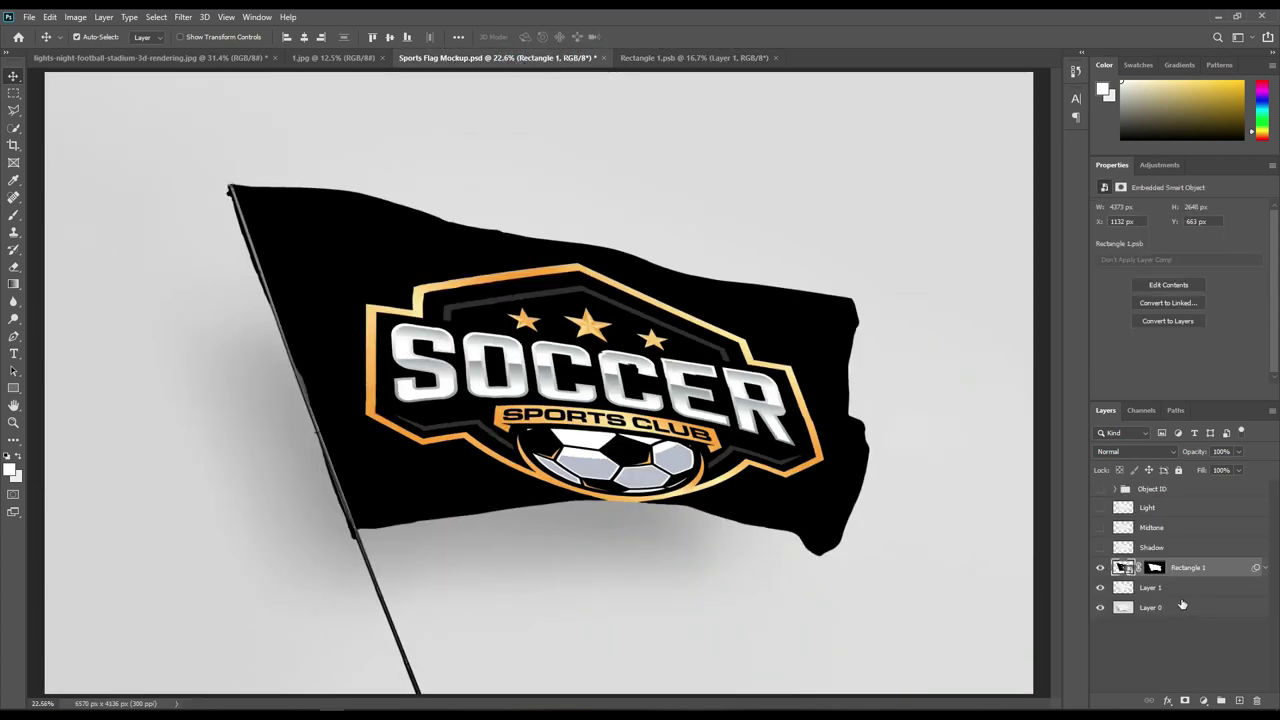
pyautogui.click(1266, 568)
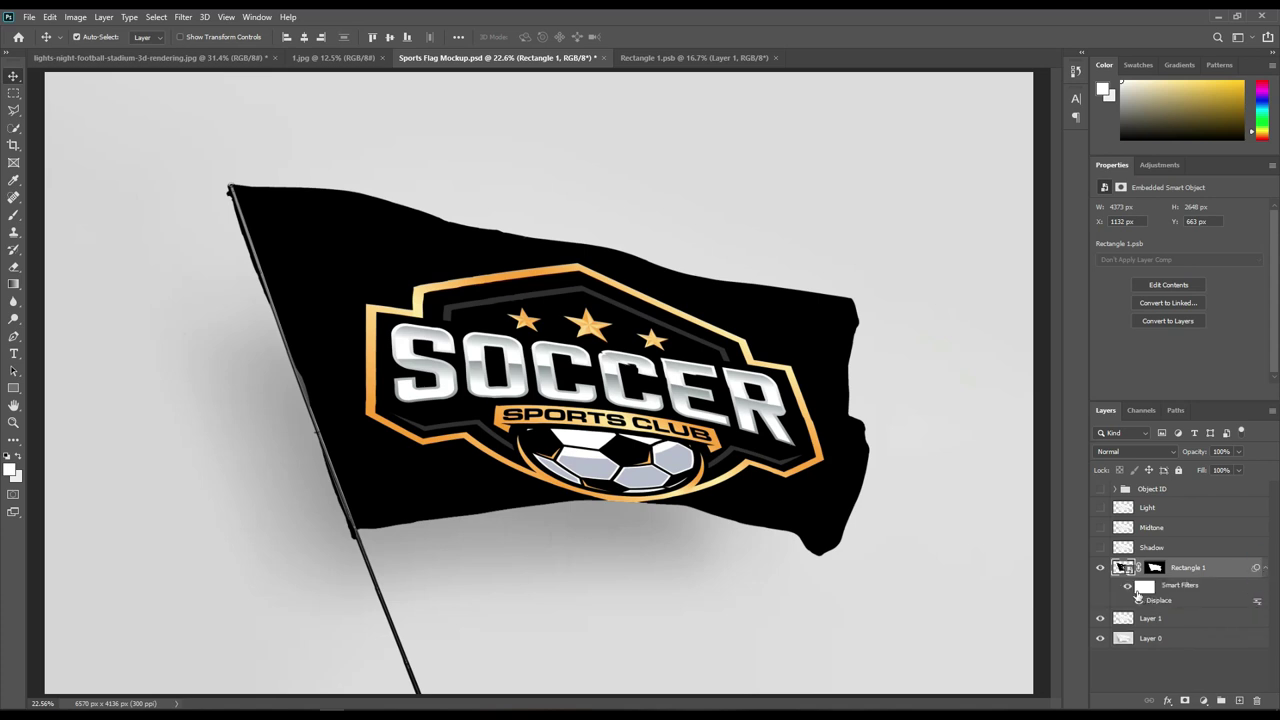
pyautogui.click(1129, 588)
pyautogui.click(1129, 588)
pyautogui.click(1266, 569)
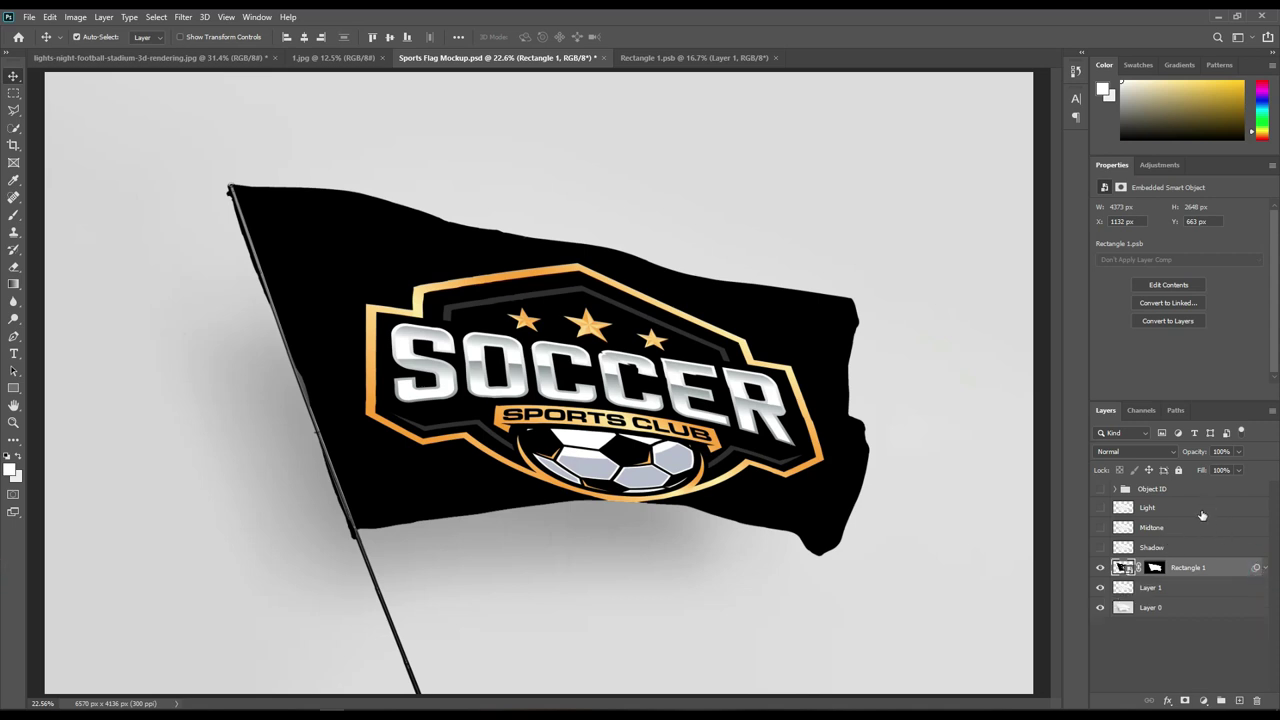
# Step: Make the Shadow layer visible with Linear Burn blend mode
pyautogui.click(1093, 547)
pyautogui.click(1164, 548)
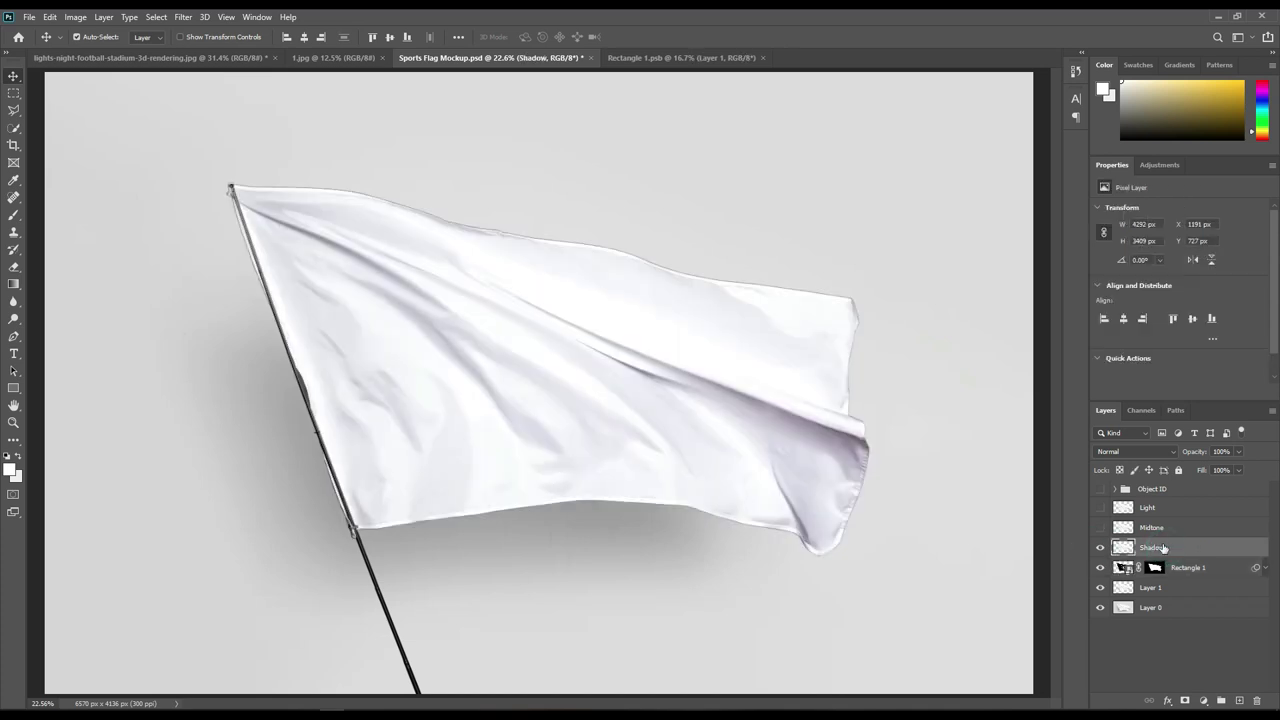
pyautogui.click(1153, 450)
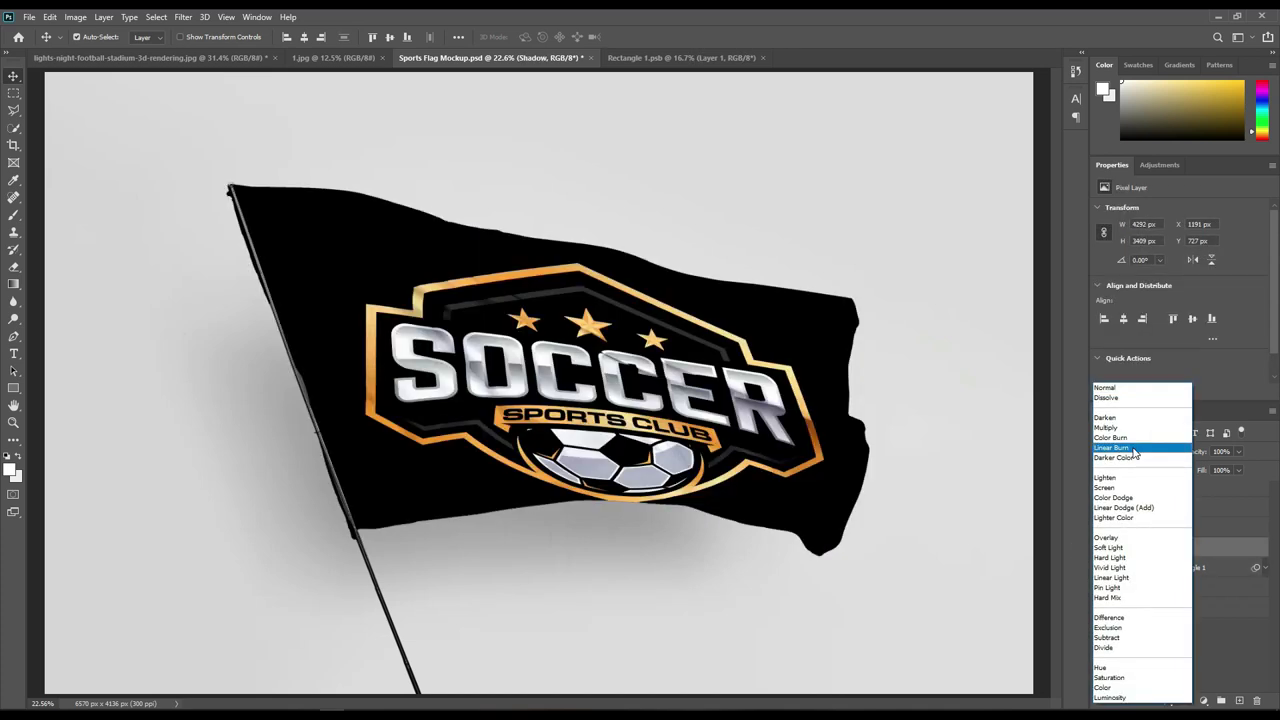
pyautogui.click(1132, 448)
# Step: Make the Midtone layer visible with Linear Dodge (Add) blend mode
pyautogui.click(1100, 527)
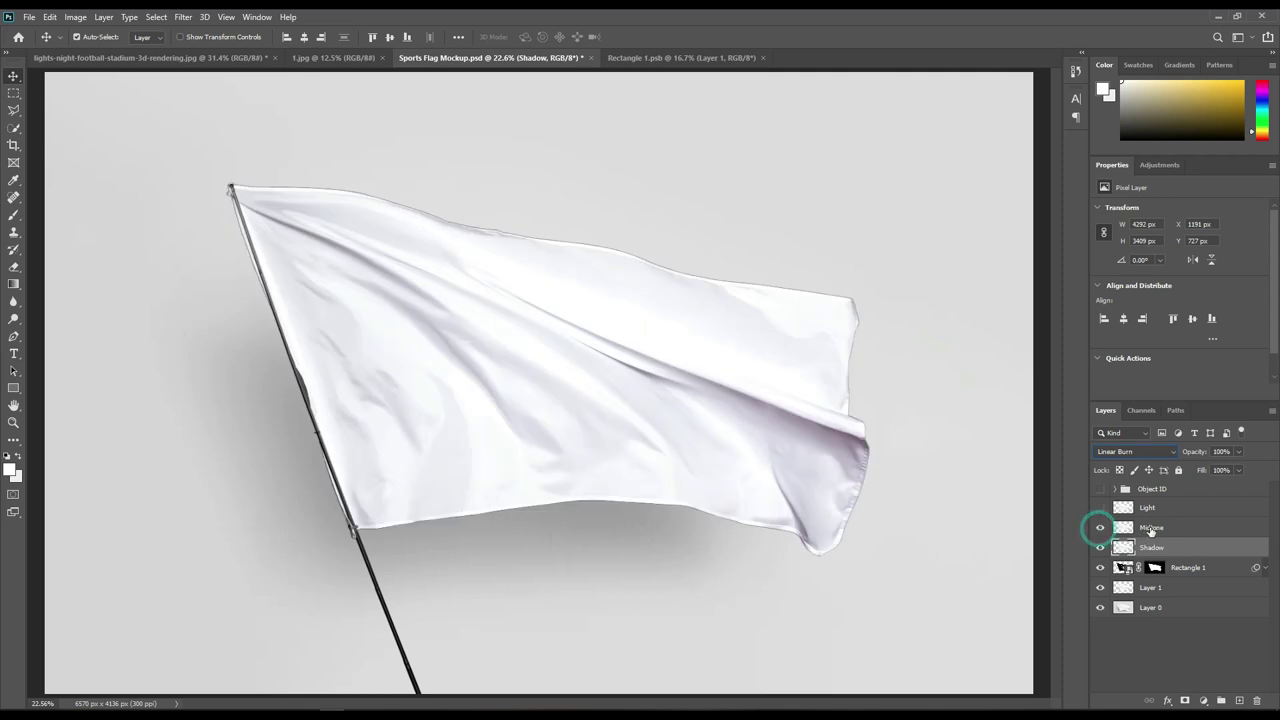
pyautogui.click(1150, 527)
pyautogui.click(1150, 453)
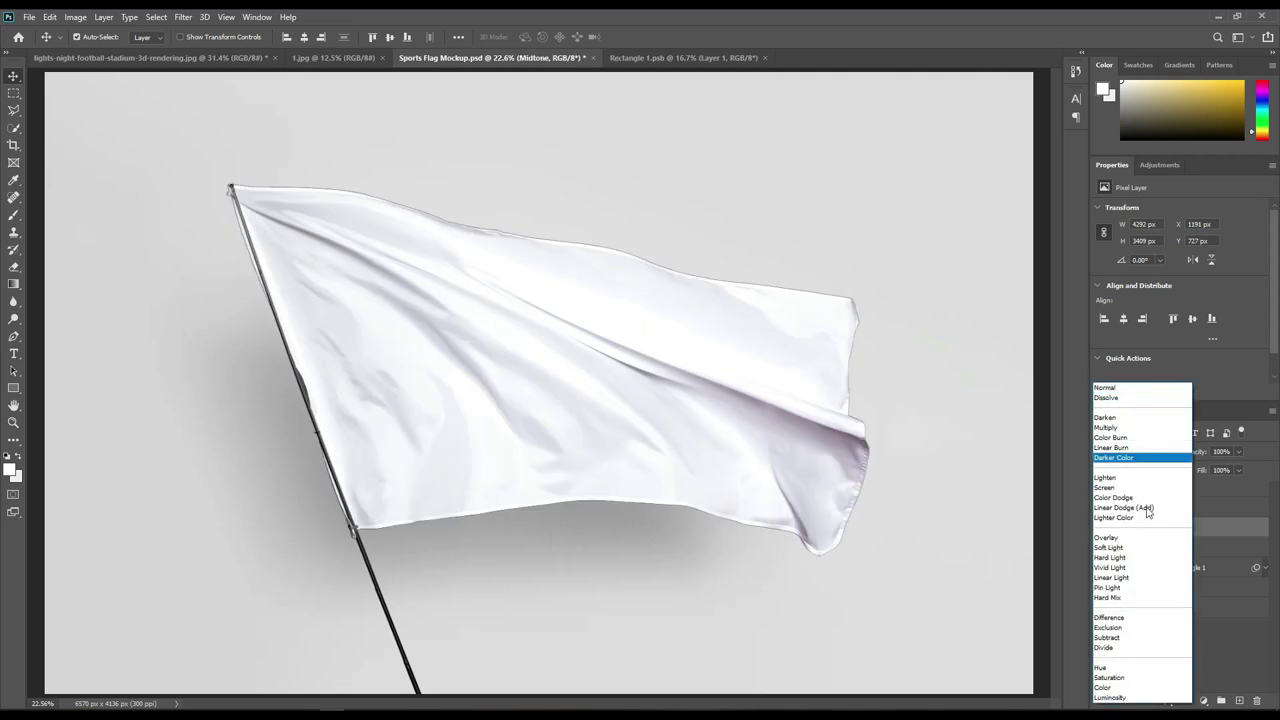
pyautogui.click(1146, 510)
# Step: Darken Midtone with Levels: black input 214, white output 85
pyautogui.click(75, 17)
pyautogui.moveTo(96, 51)
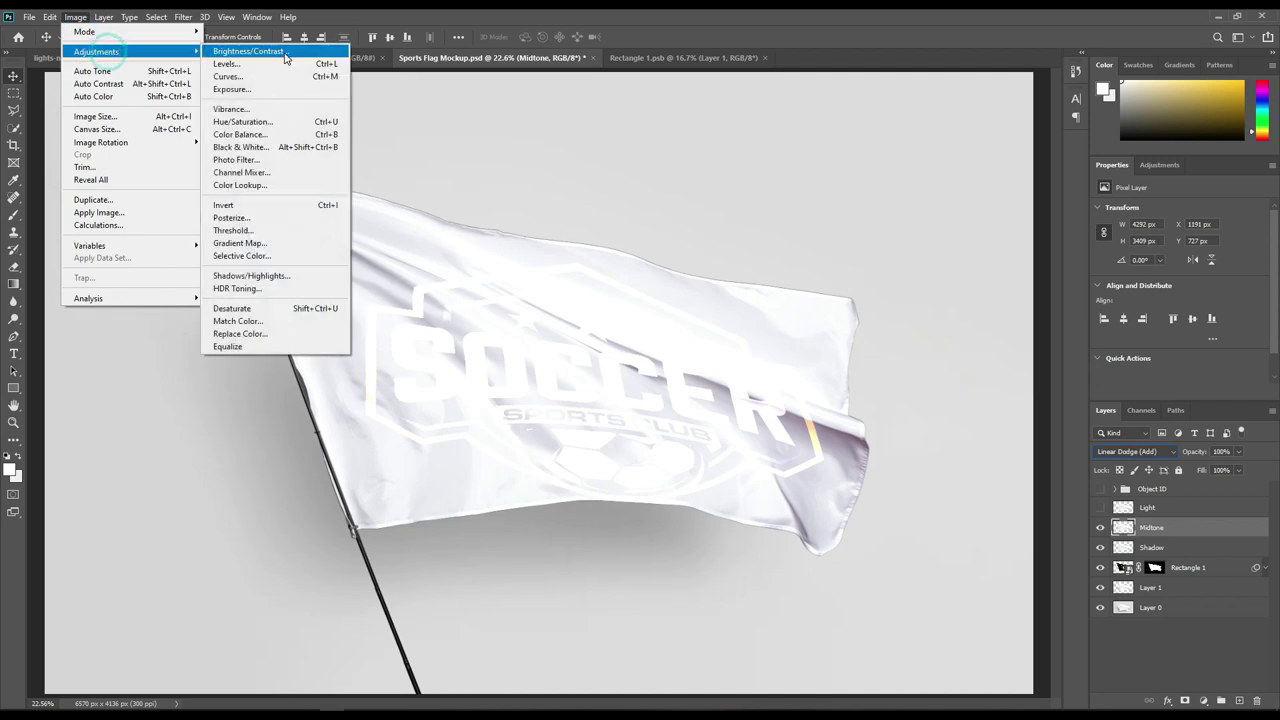
pyautogui.click(251, 66)
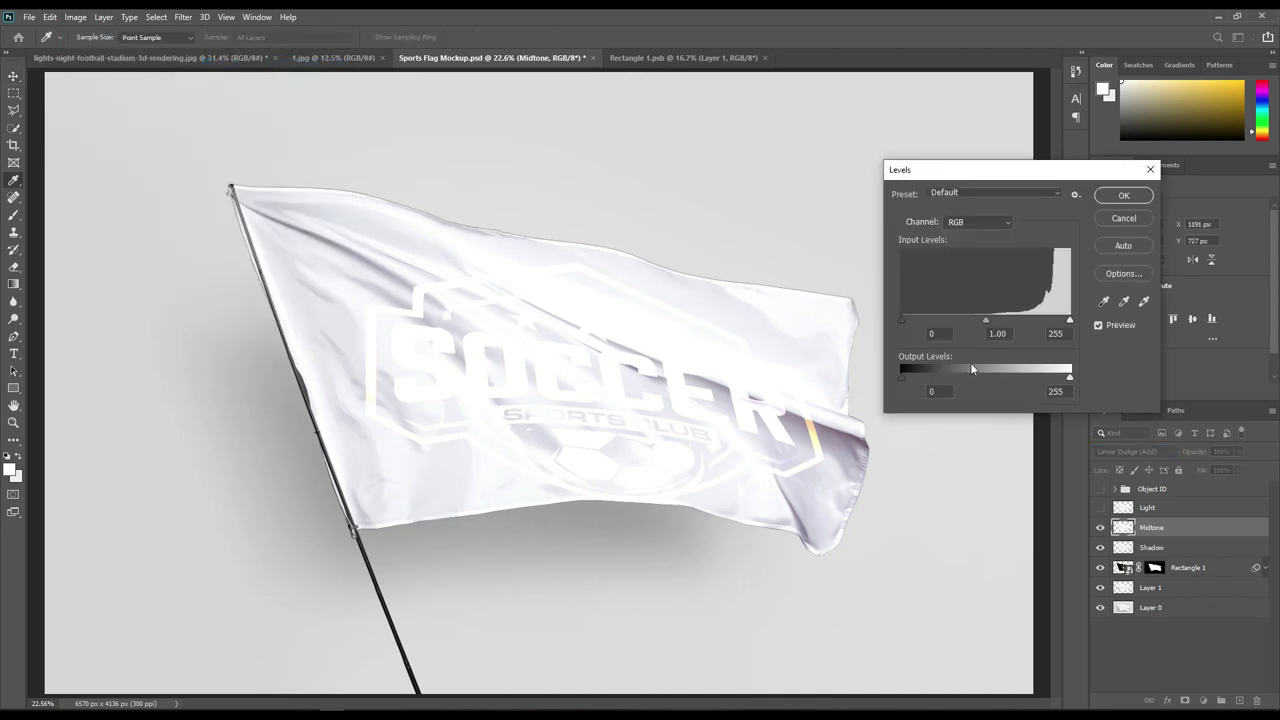
pyautogui.moveTo(903, 322); pyautogui.dragTo(1039, 321)
pyautogui.moveTo(1069, 378)
pyautogui.mouseDown()
pyautogui.moveTo(959, 381)
pyautogui.moveTo(970, 380)
pyautogui.mouseUp()
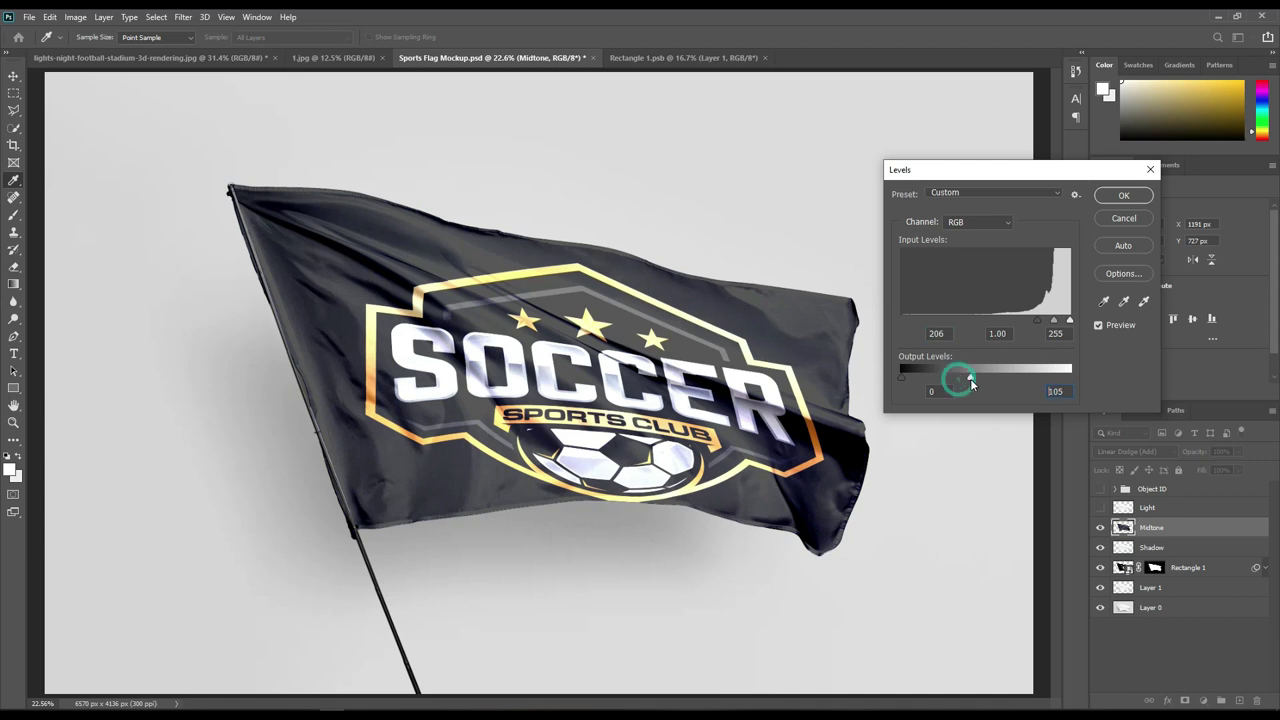
pyautogui.moveTo(1037, 321); pyautogui.dragTo(1056, 321)
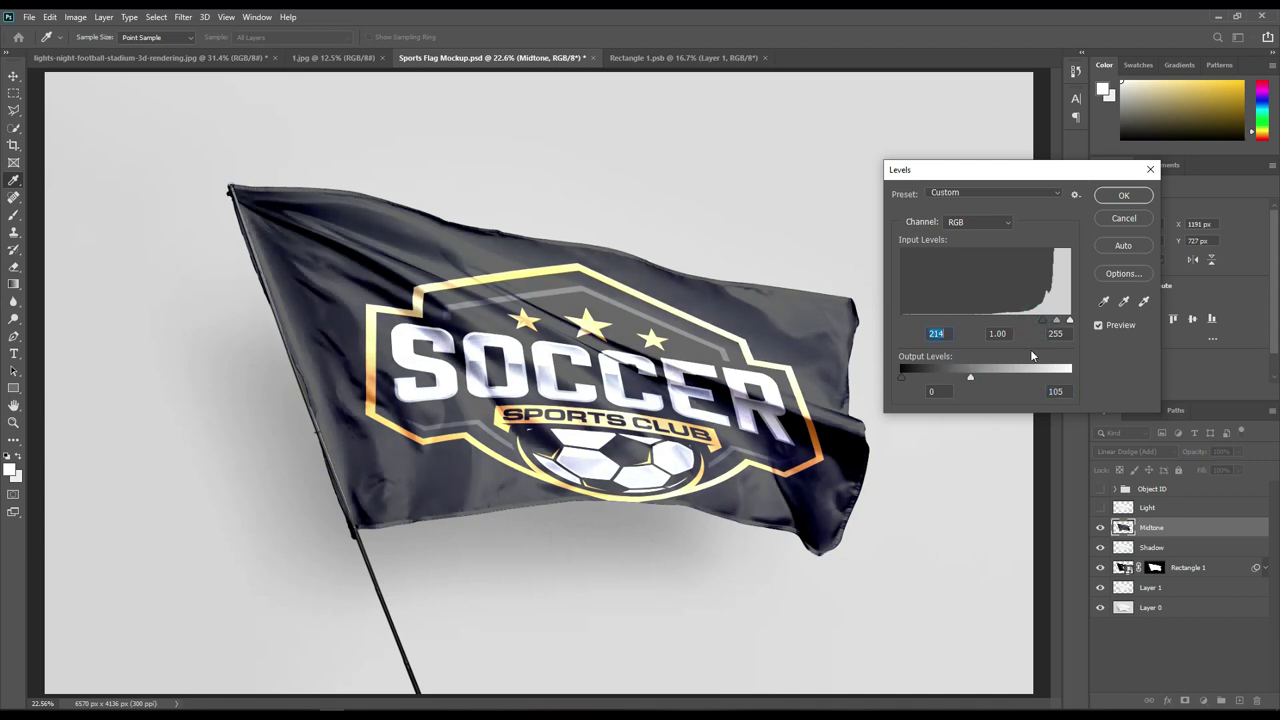
pyautogui.moveTo(966, 381); pyautogui.dragTo(957, 376)
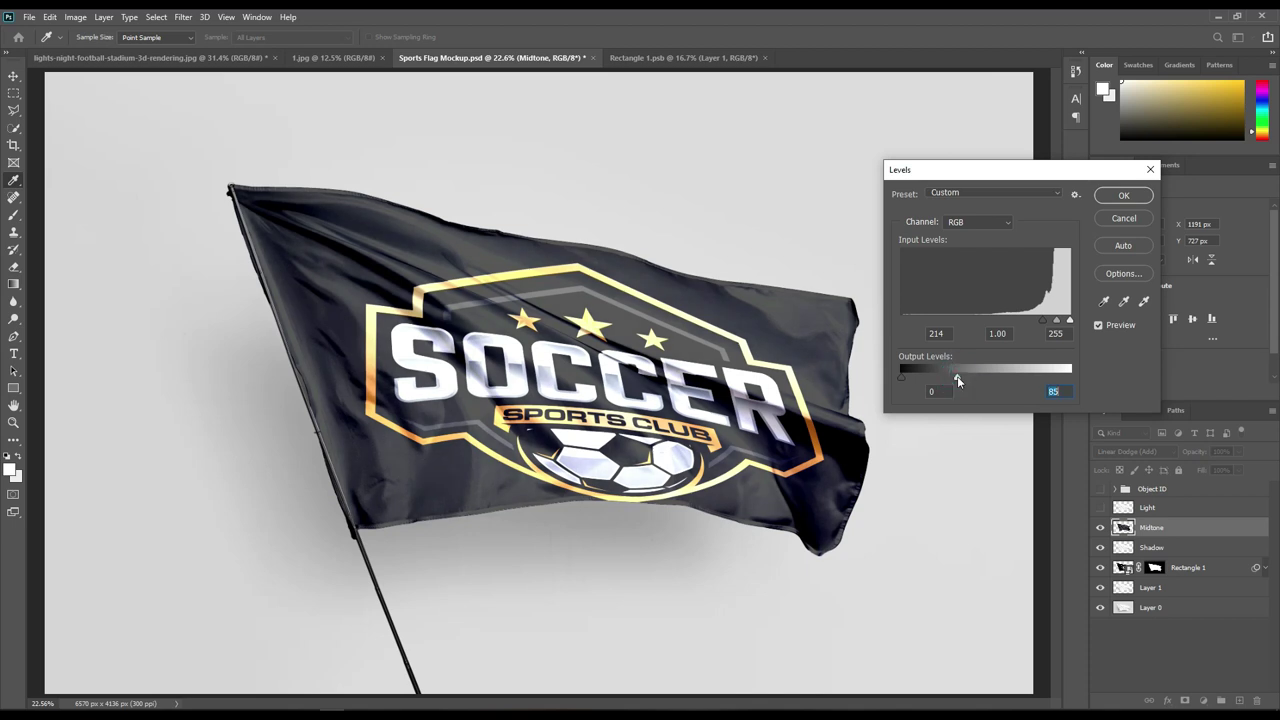
pyautogui.click(1121, 192)
# Step: Desaturate Midtone with Hue/Saturation at Saturation −100
pyautogui.click(75, 17)
pyautogui.moveTo(96, 51)
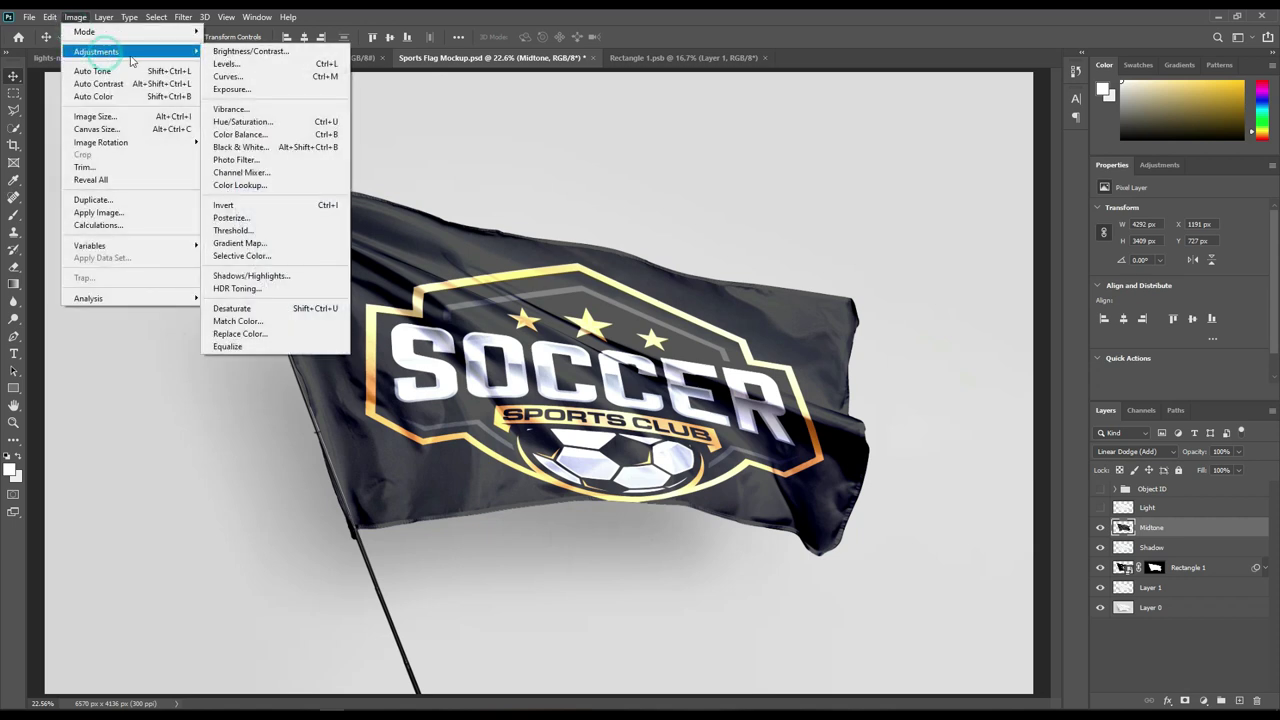
pyautogui.click(251, 124)
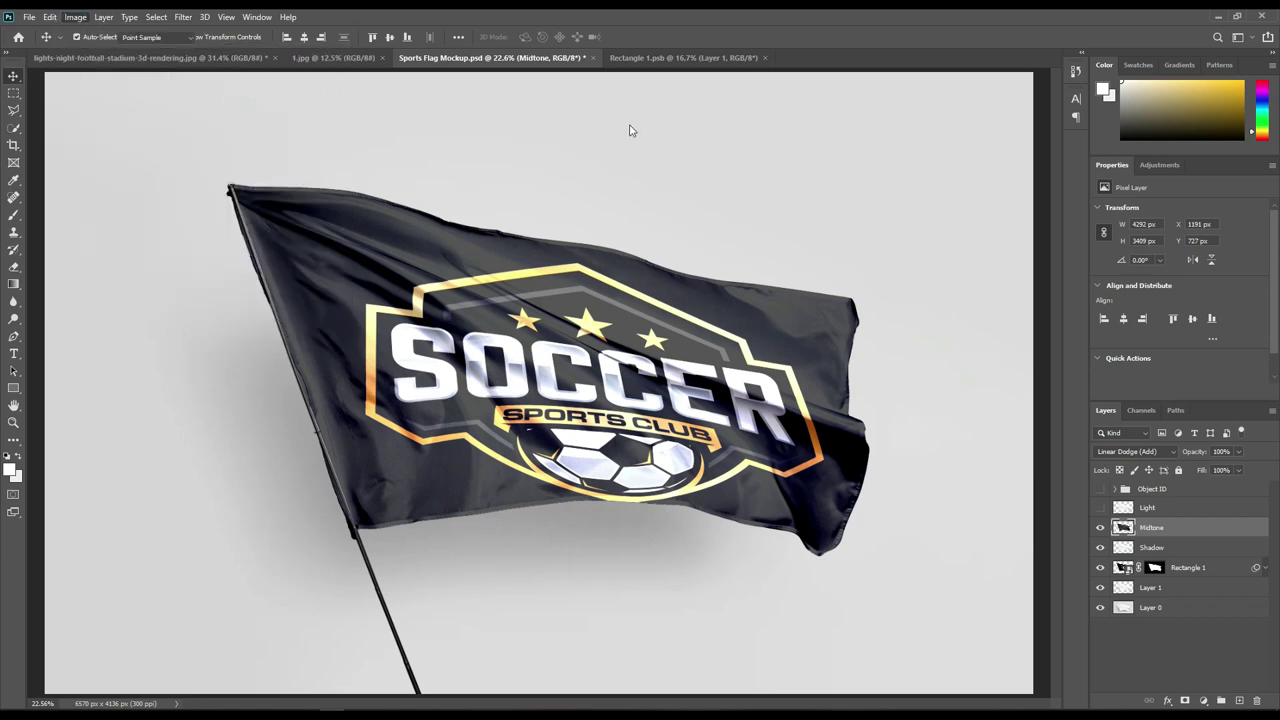
pyautogui.moveTo(852, 282); pyautogui.dragTo(785, 286)
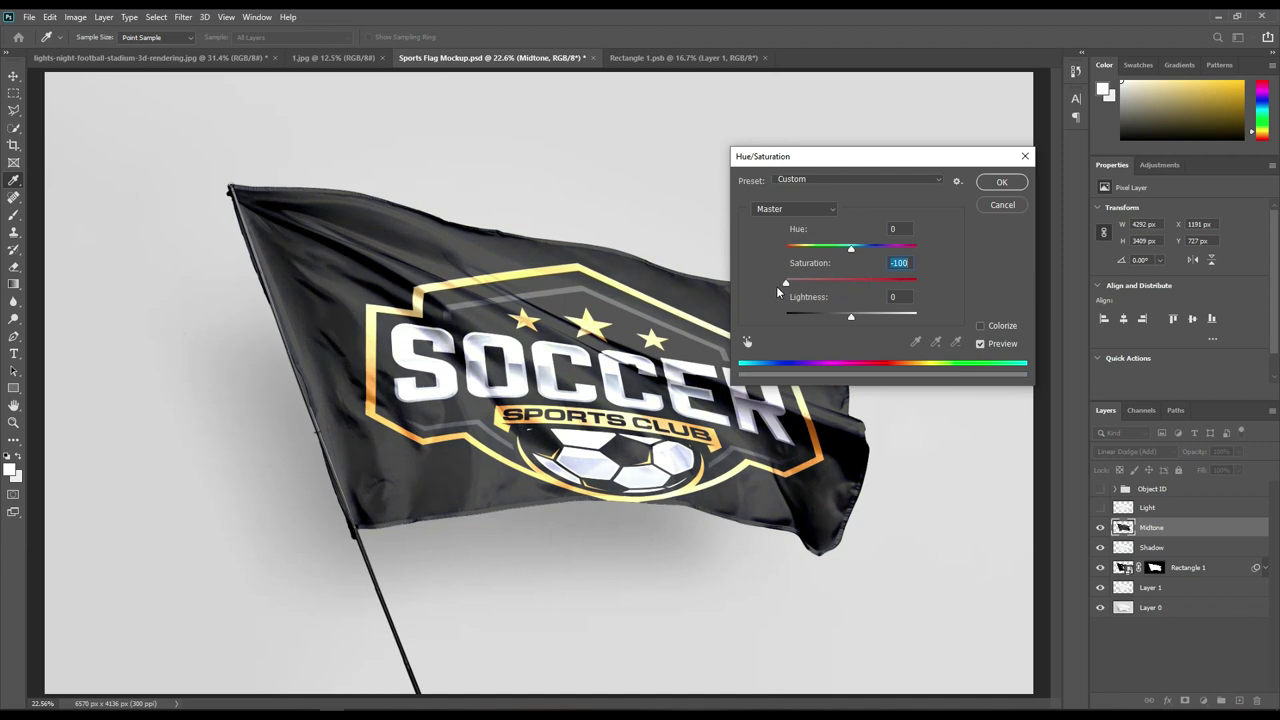
pyautogui.click(1002, 182)
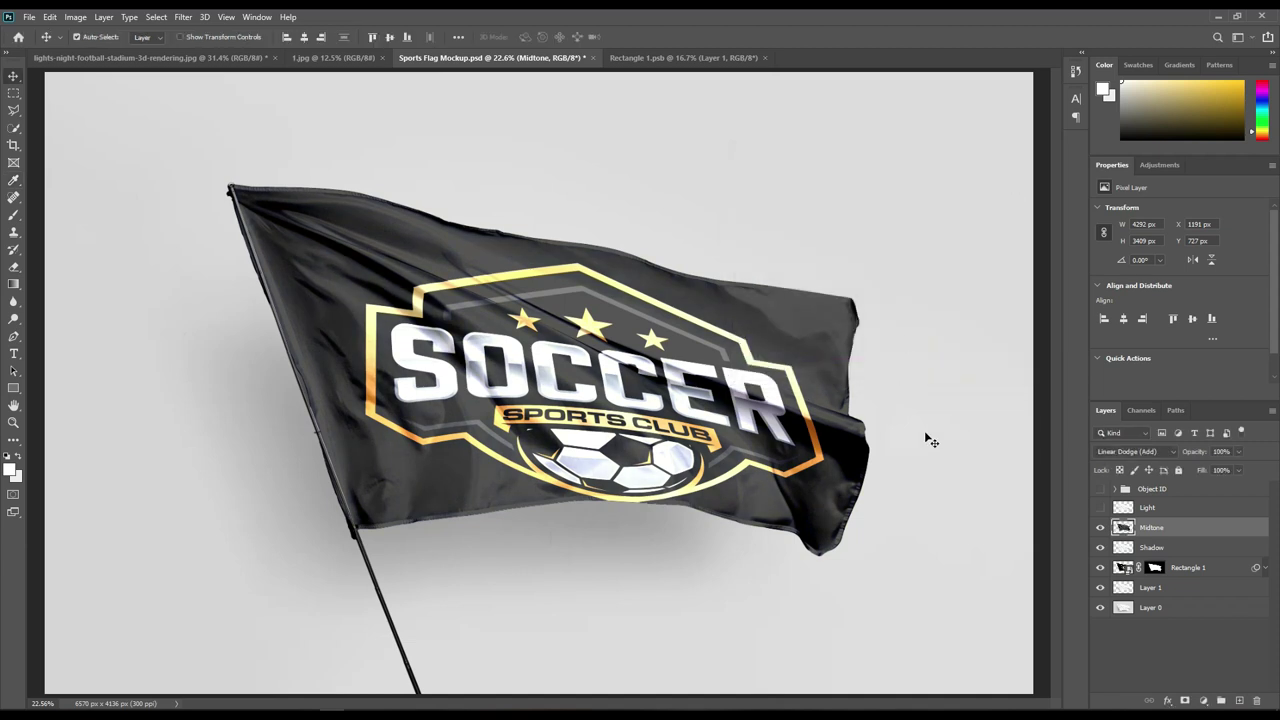
# Step: Show the Light layer and set its blend mode to Screen
pyautogui.click(1100, 507)
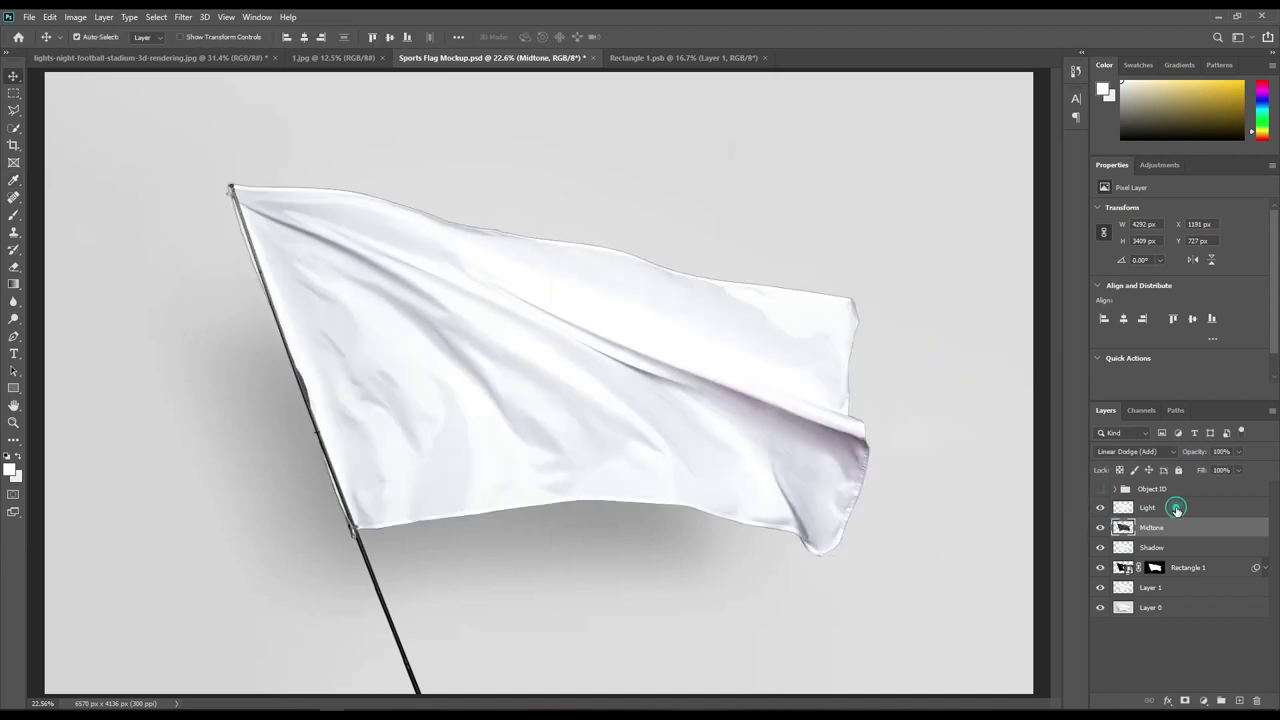
pyautogui.click(1172, 508)
pyautogui.click(1160, 453)
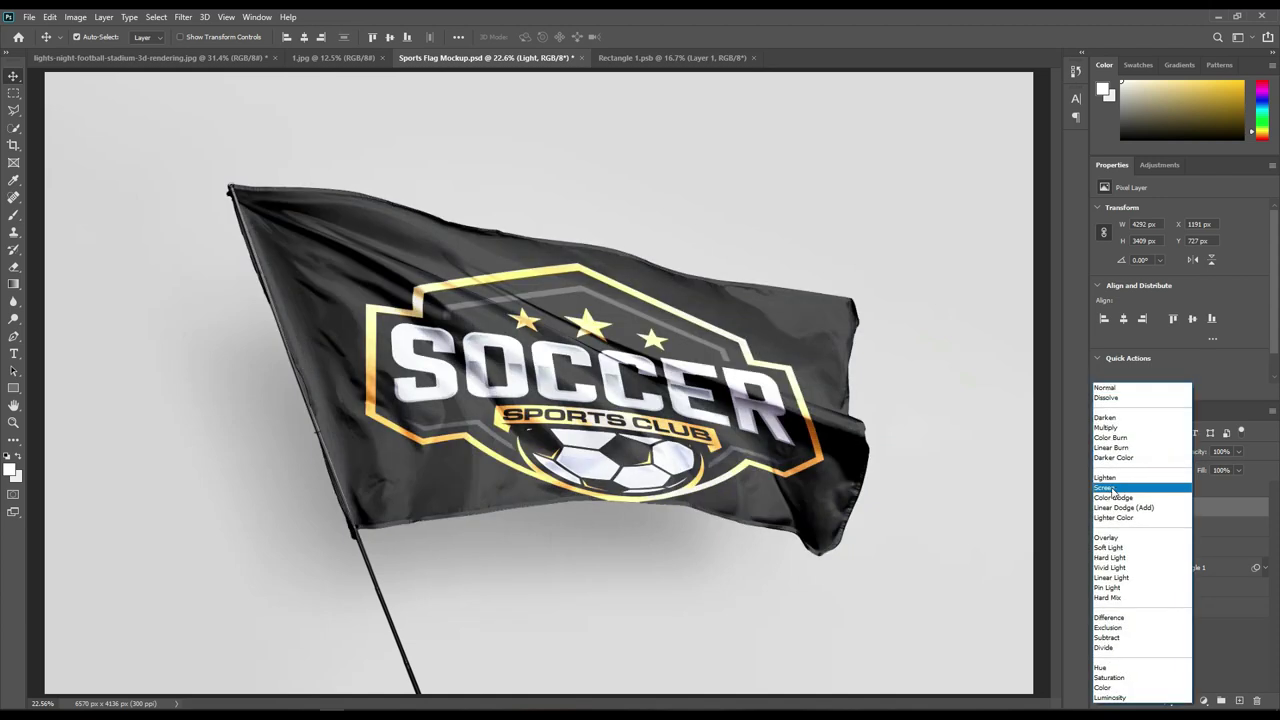
pyautogui.click(1117, 488)
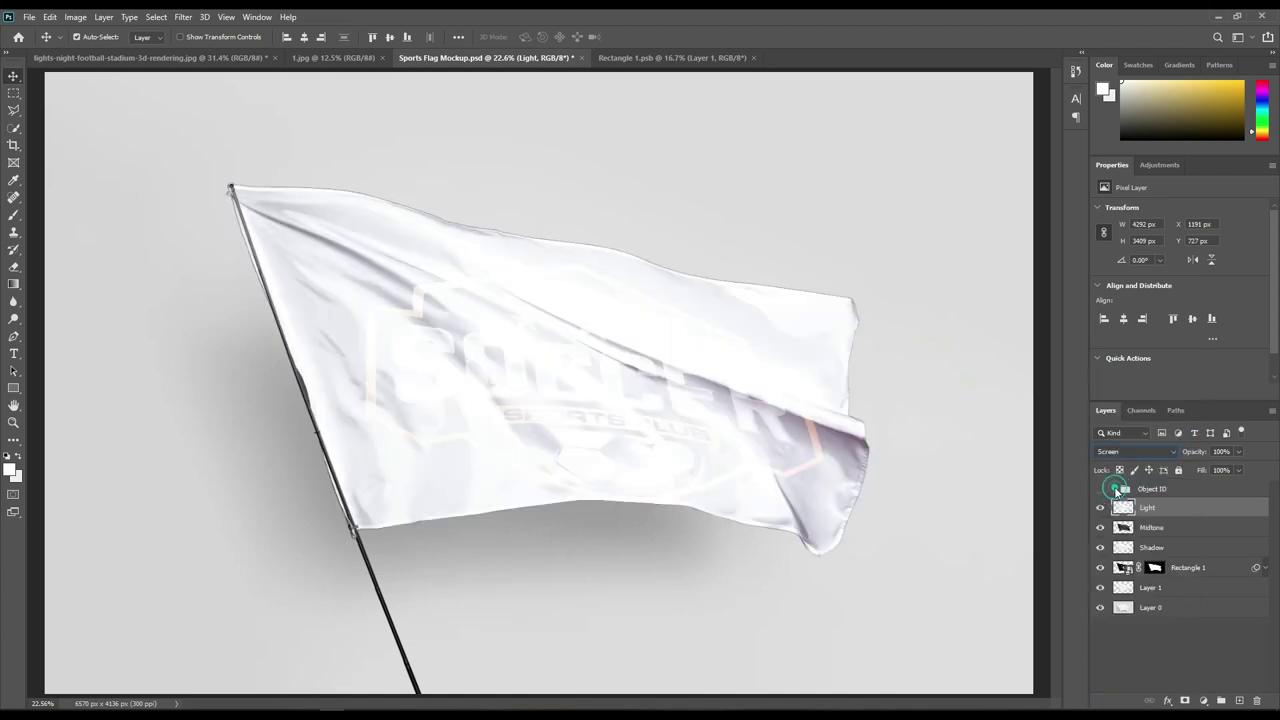
# Step: Apply Levels to the Light layer, raising the black input and setting white output to 164
pyautogui.click(75, 17)
pyautogui.moveTo(96, 51)
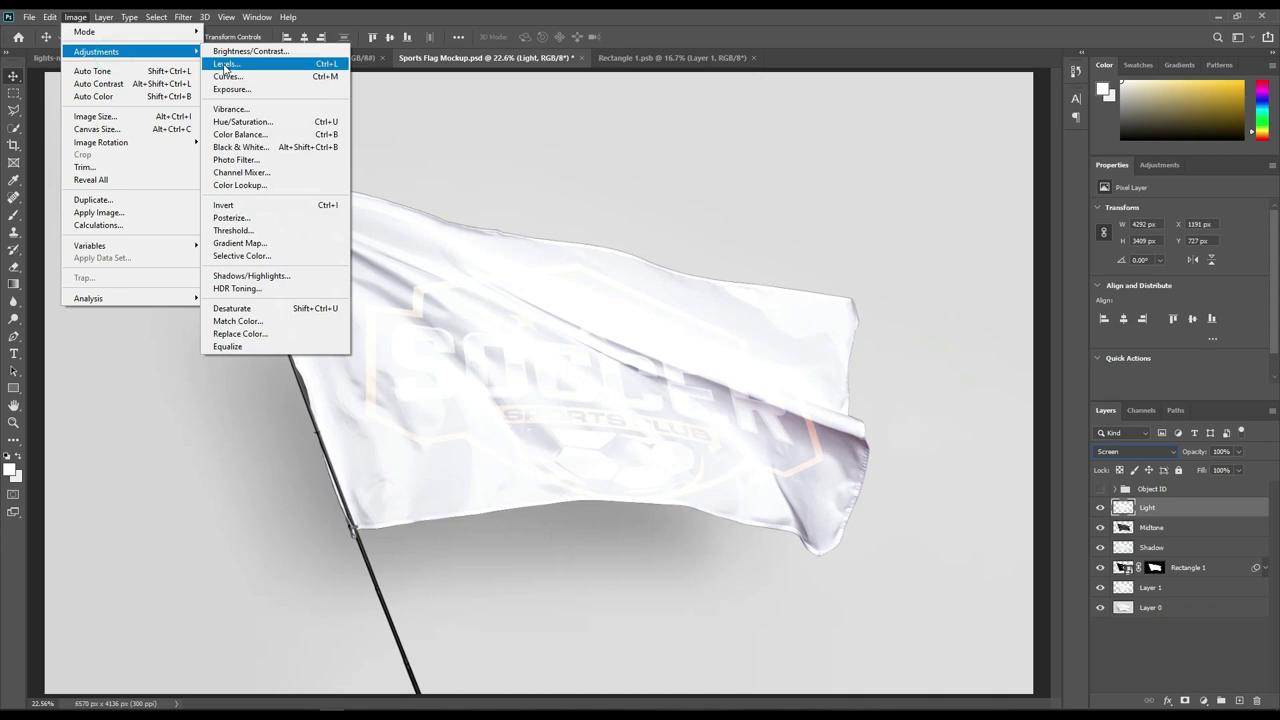
pyautogui.click(226, 66)
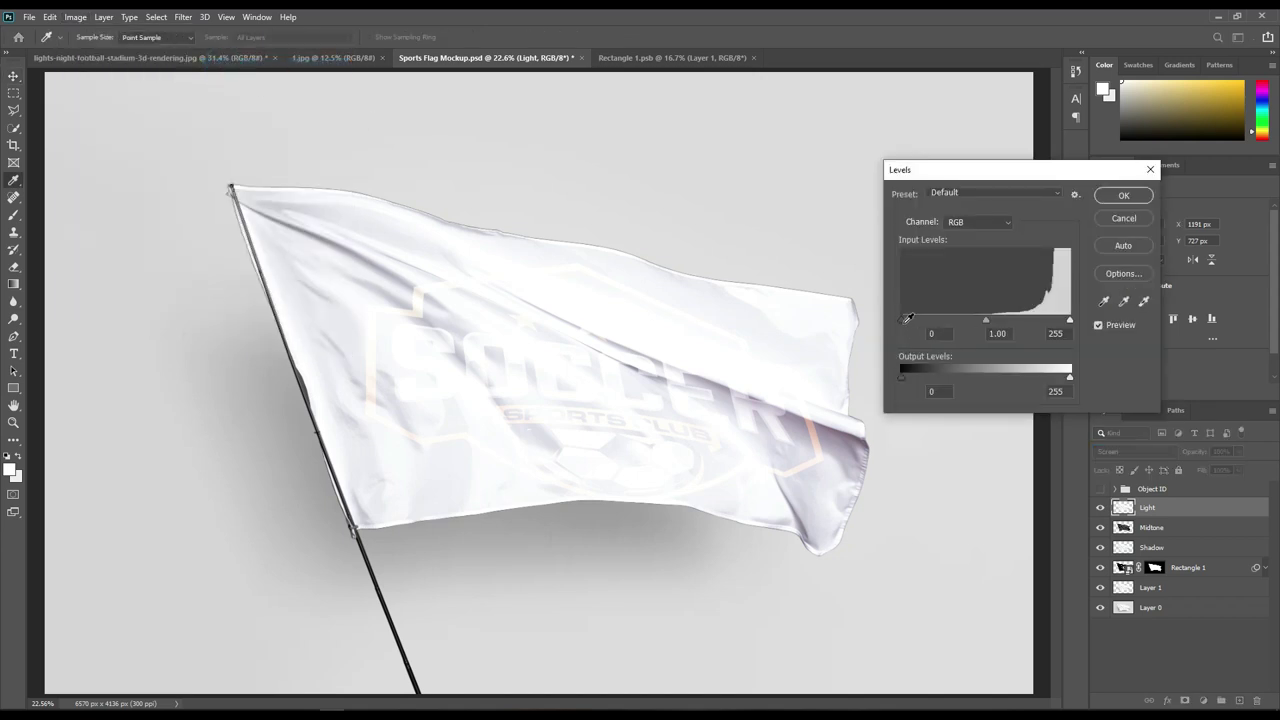
pyautogui.moveTo(901, 322); pyautogui.dragTo(1058, 323)
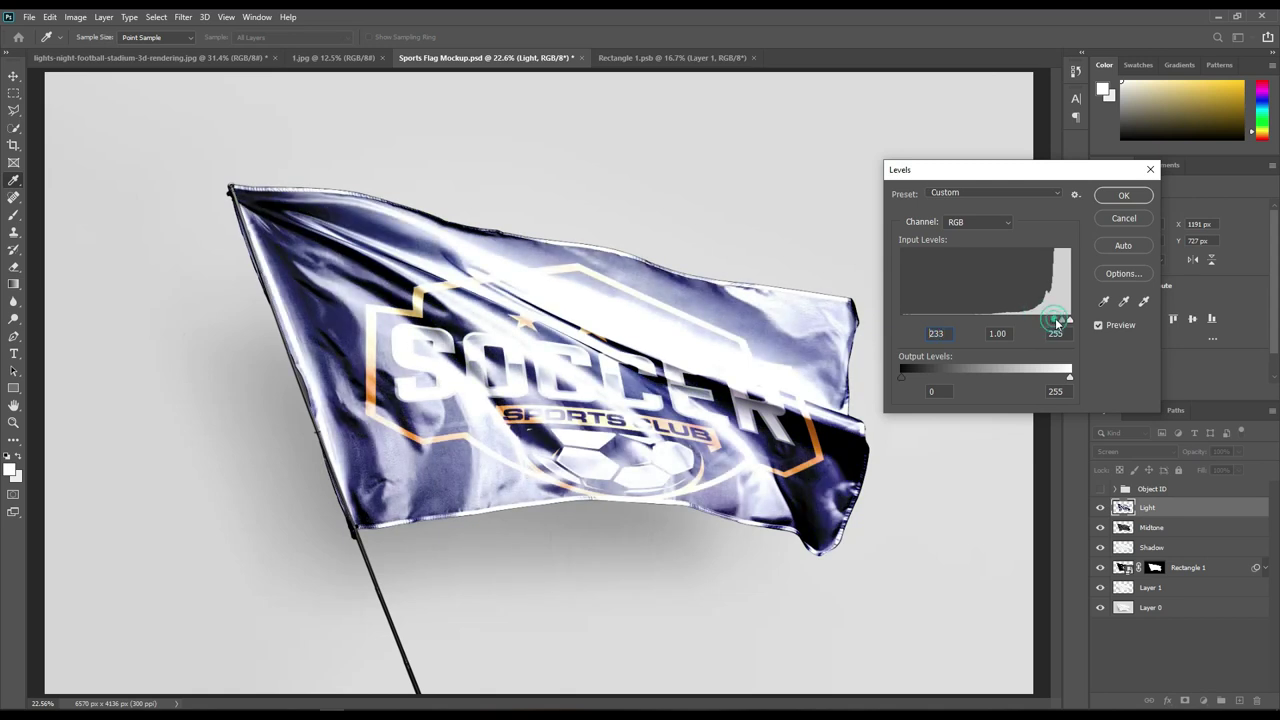
pyautogui.moveTo(1047, 380)
pyautogui.mouseDown()
pyautogui.moveTo(979, 379)
pyautogui.moveTo(994, 377)
pyautogui.mouseUp()
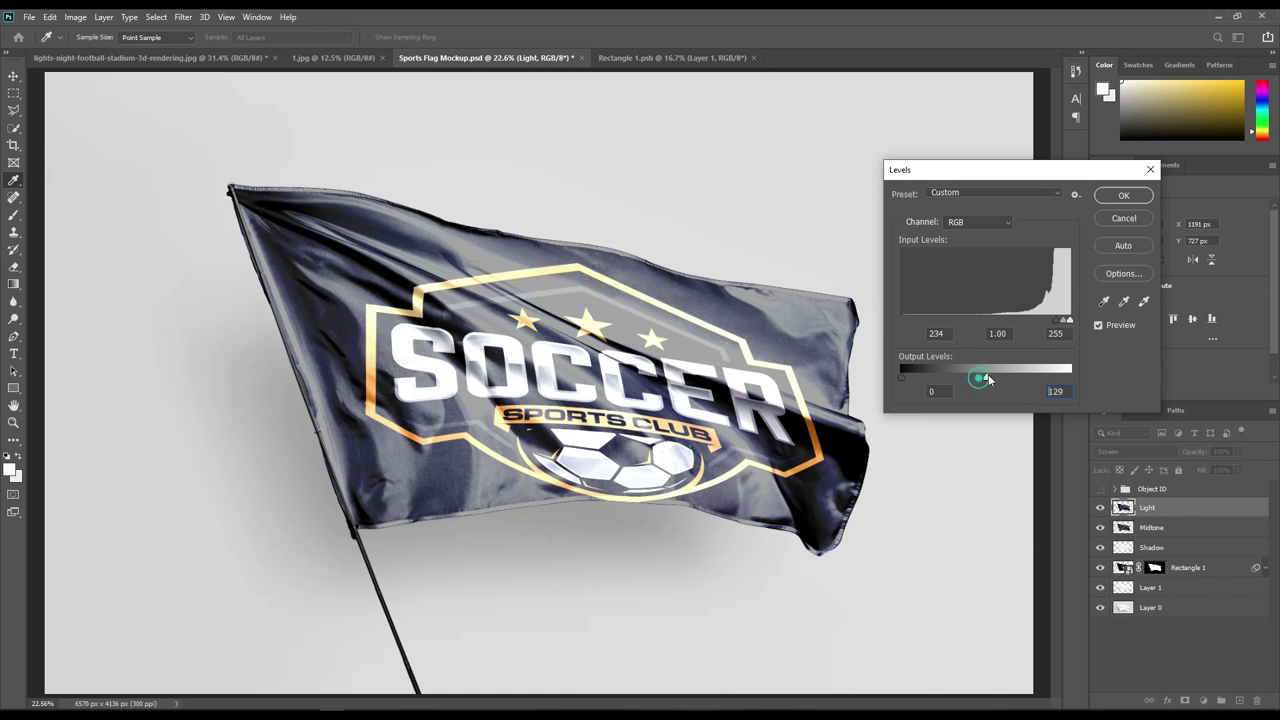
pyautogui.moveTo(1059, 321); pyautogui.dragTo(1063, 321)
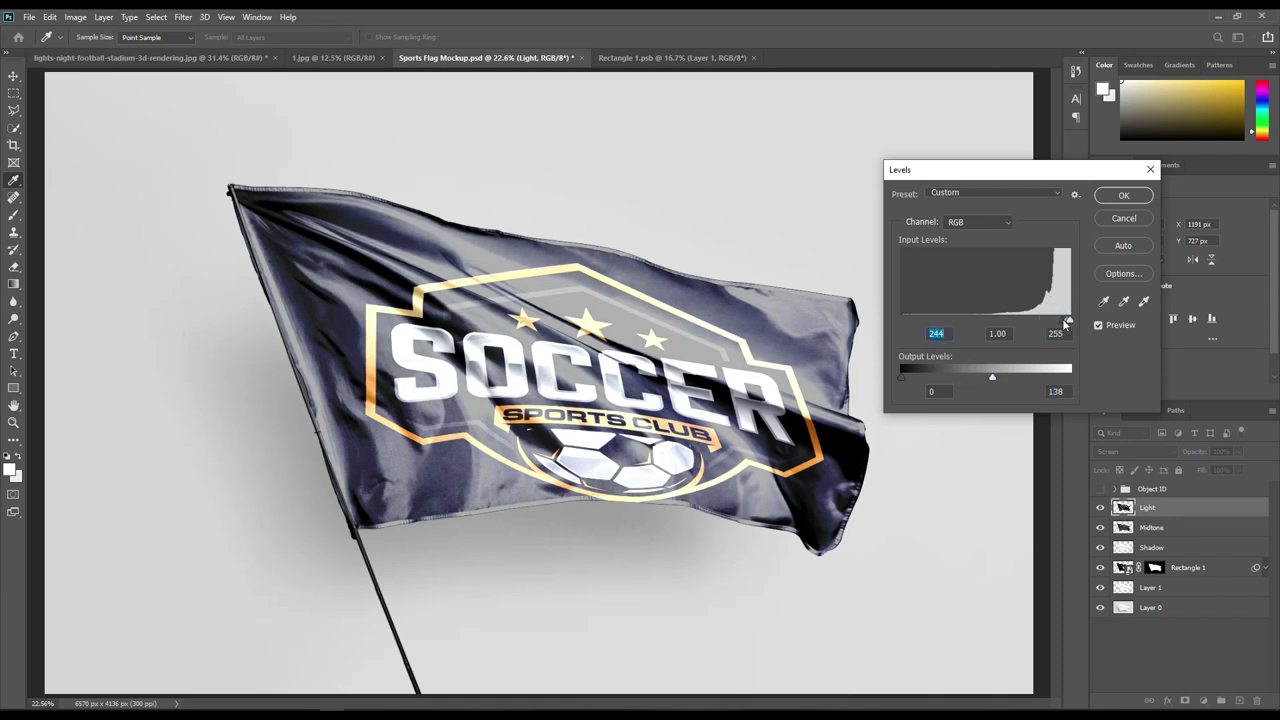
pyautogui.moveTo(994, 376); pyautogui.dragTo(1009, 376)
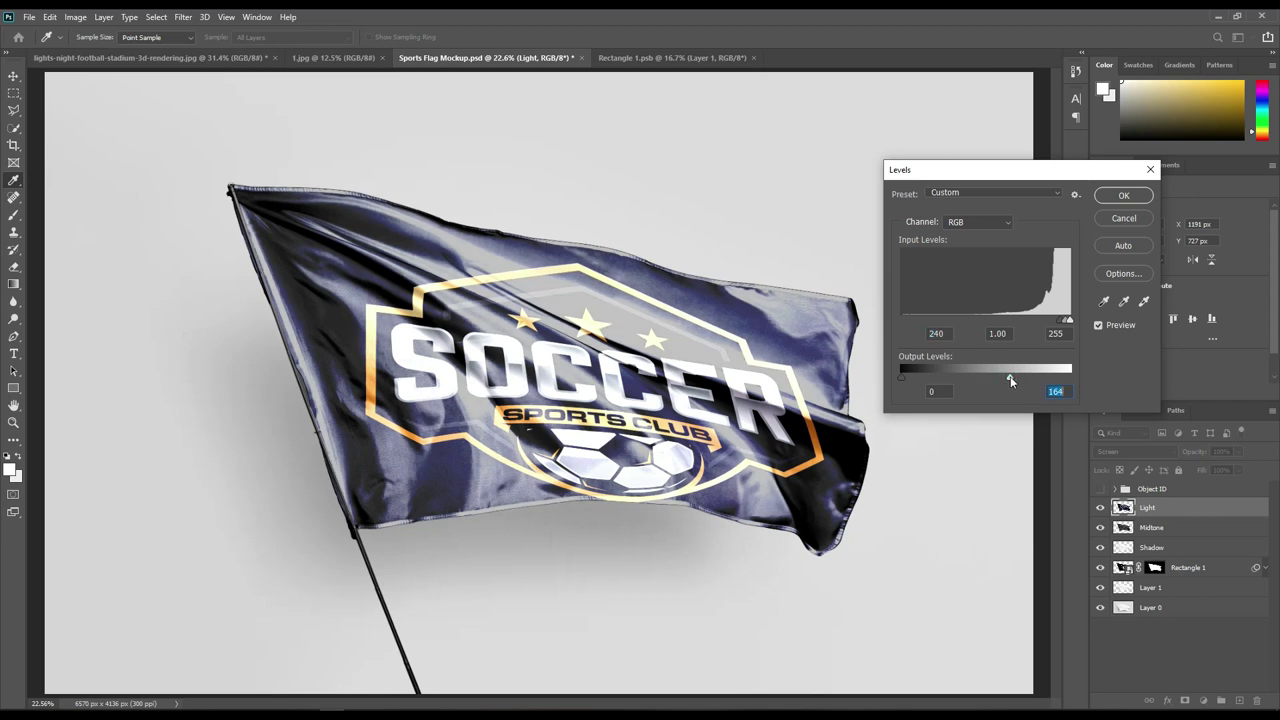
pyautogui.click(1124, 196)
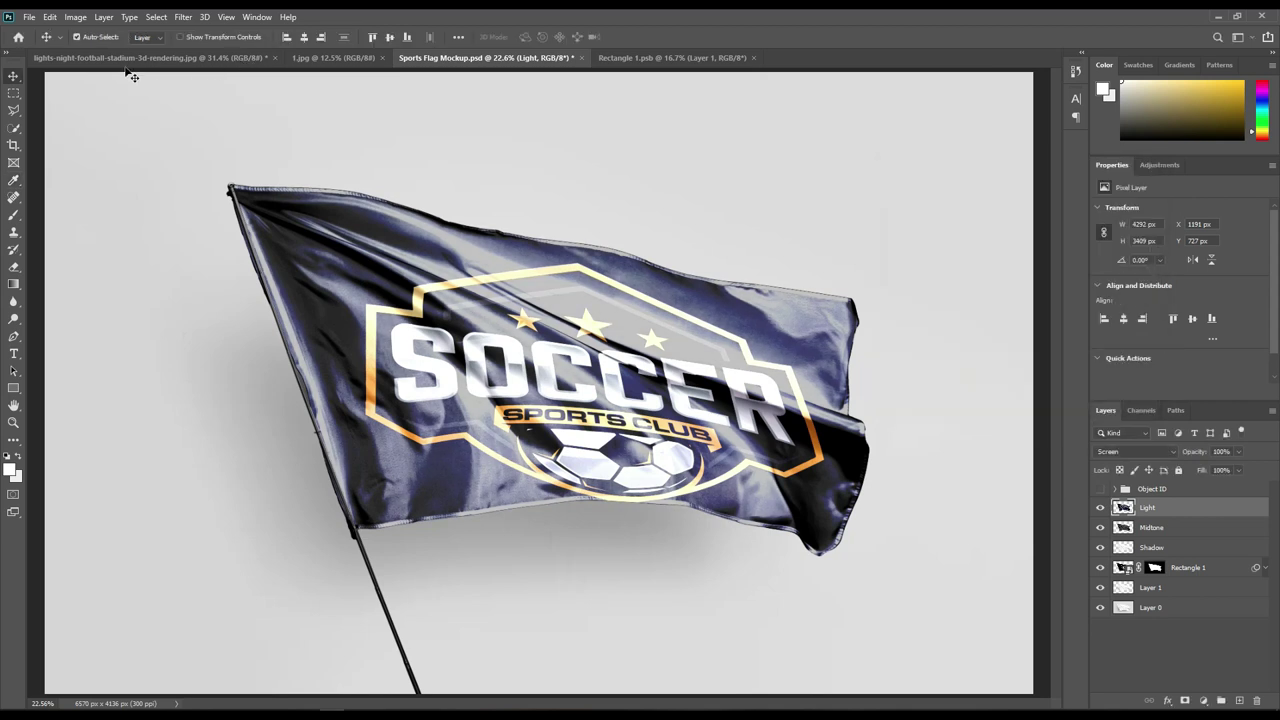
# Step: Desaturate the flag with Hue/Saturation at -100 and lower Light's opacity to about 64%
pyautogui.click(77, 20)
pyautogui.moveTo(96, 52)
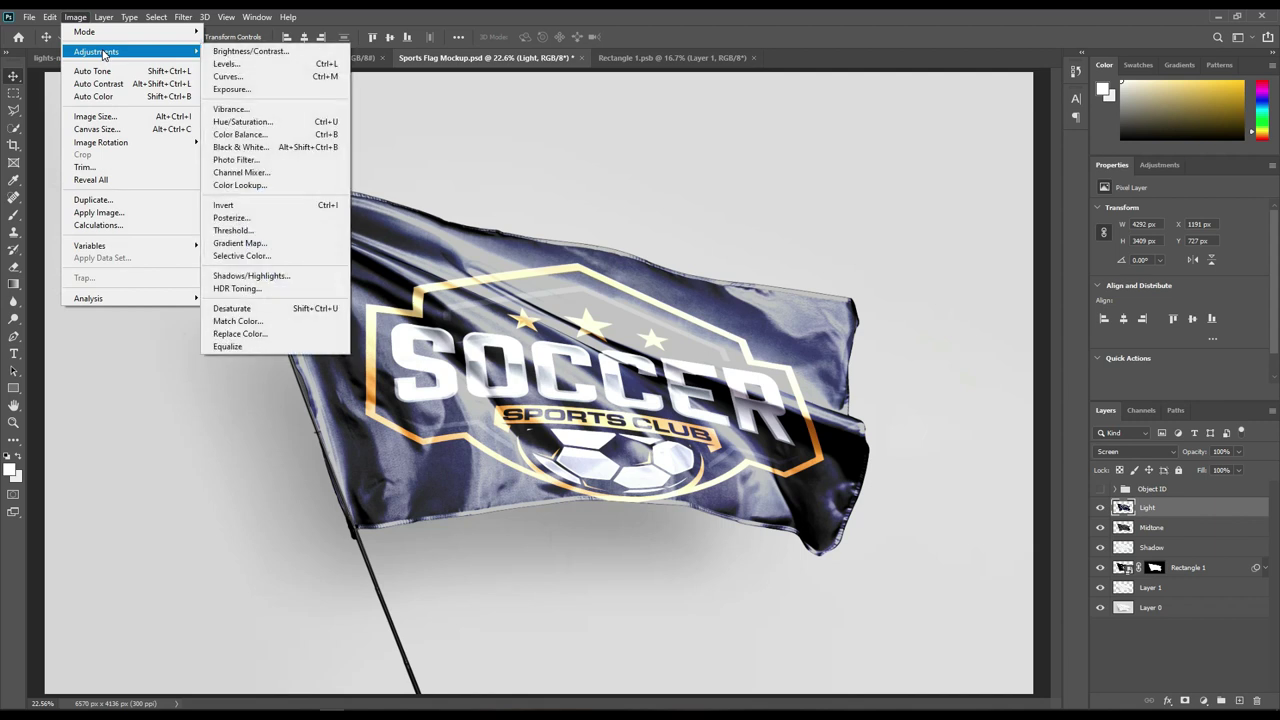
pyautogui.click(245, 125)
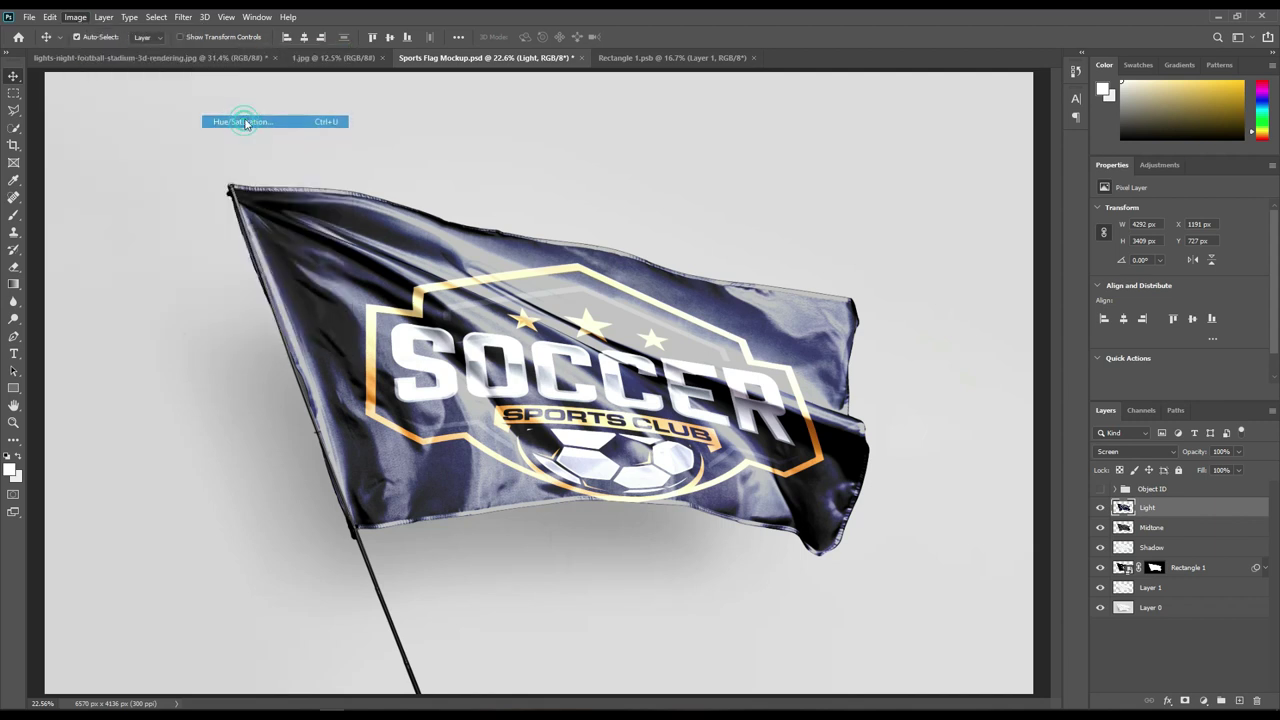
pyautogui.moveTo(803, 281); pyautogui.dragTo(770, 281)
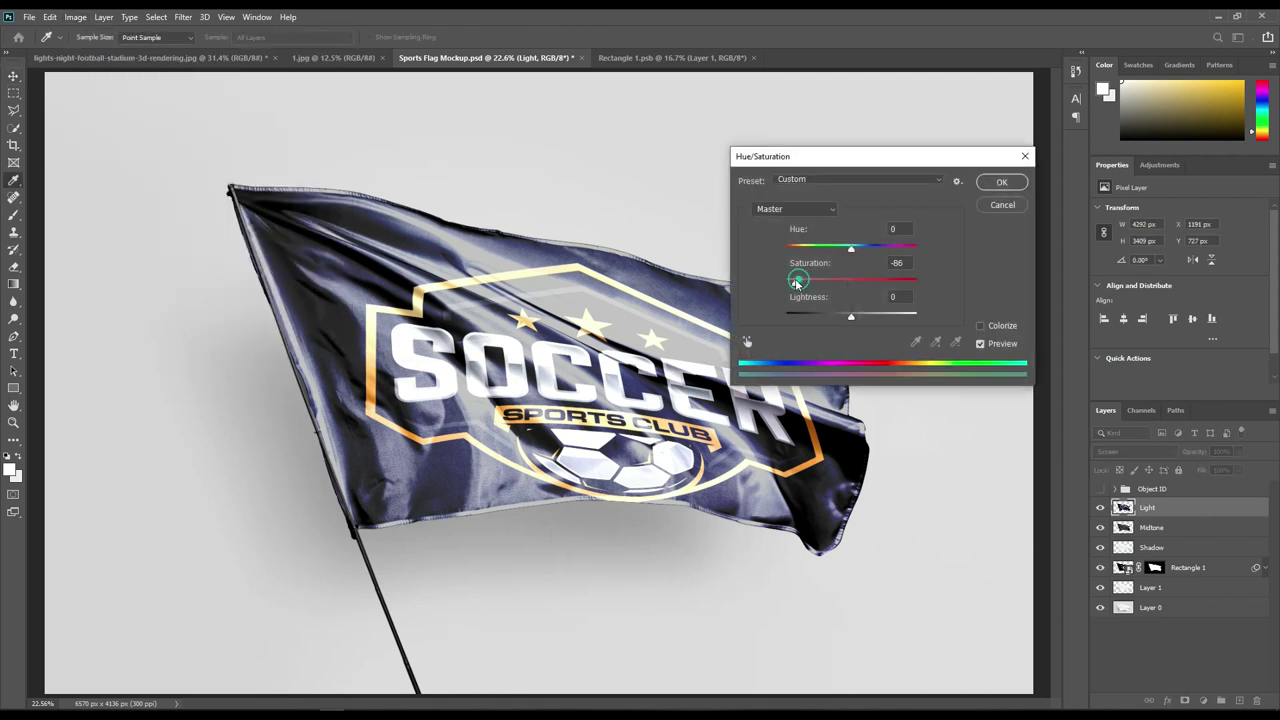
pyautogui.click(1001, 182)
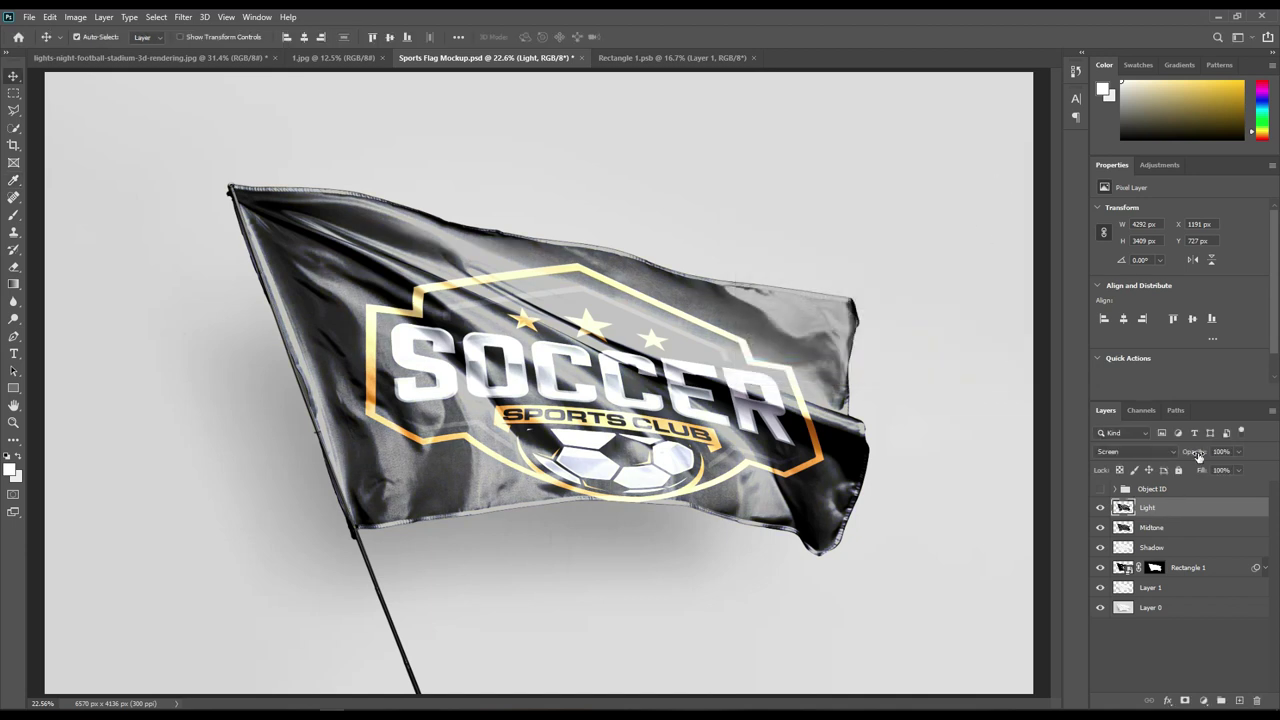
pyautogui.moveTo(1199, 456); pyautogui.dragTo(1188, 451)
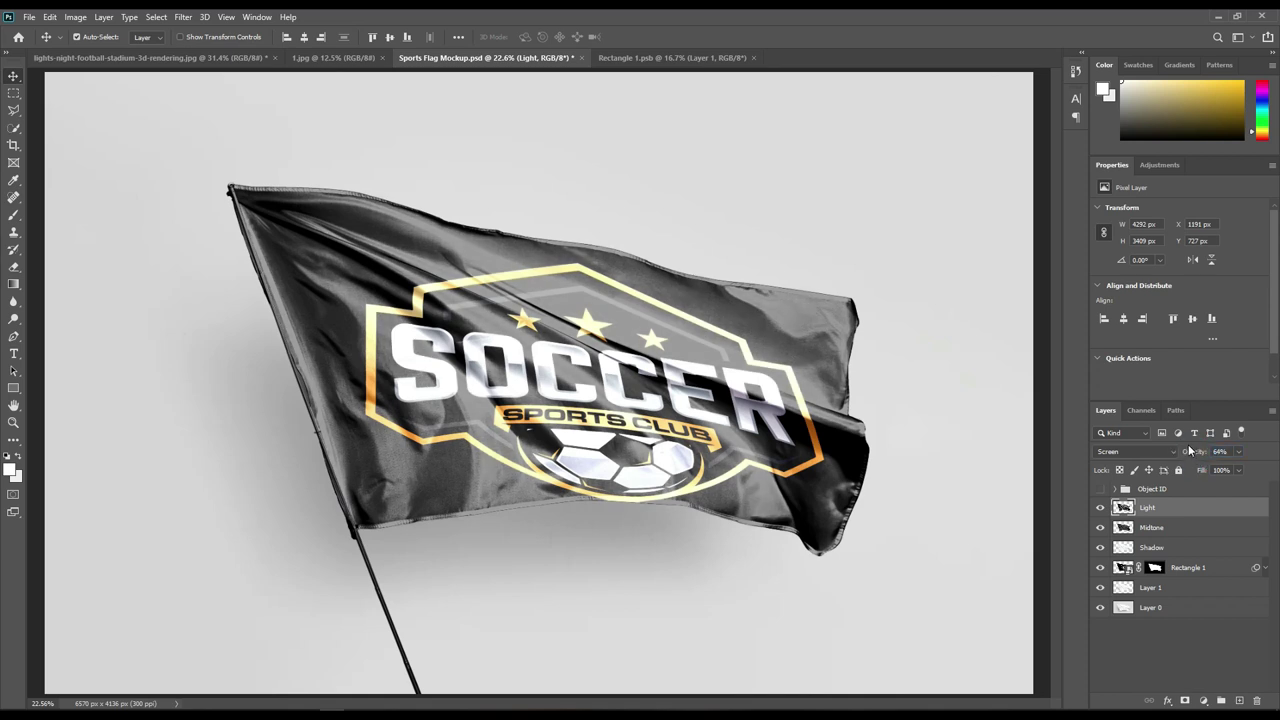
# Step: Group the Light, Midtone and Shadow layers into a group named FX
pyautogui.click(1153, 652)
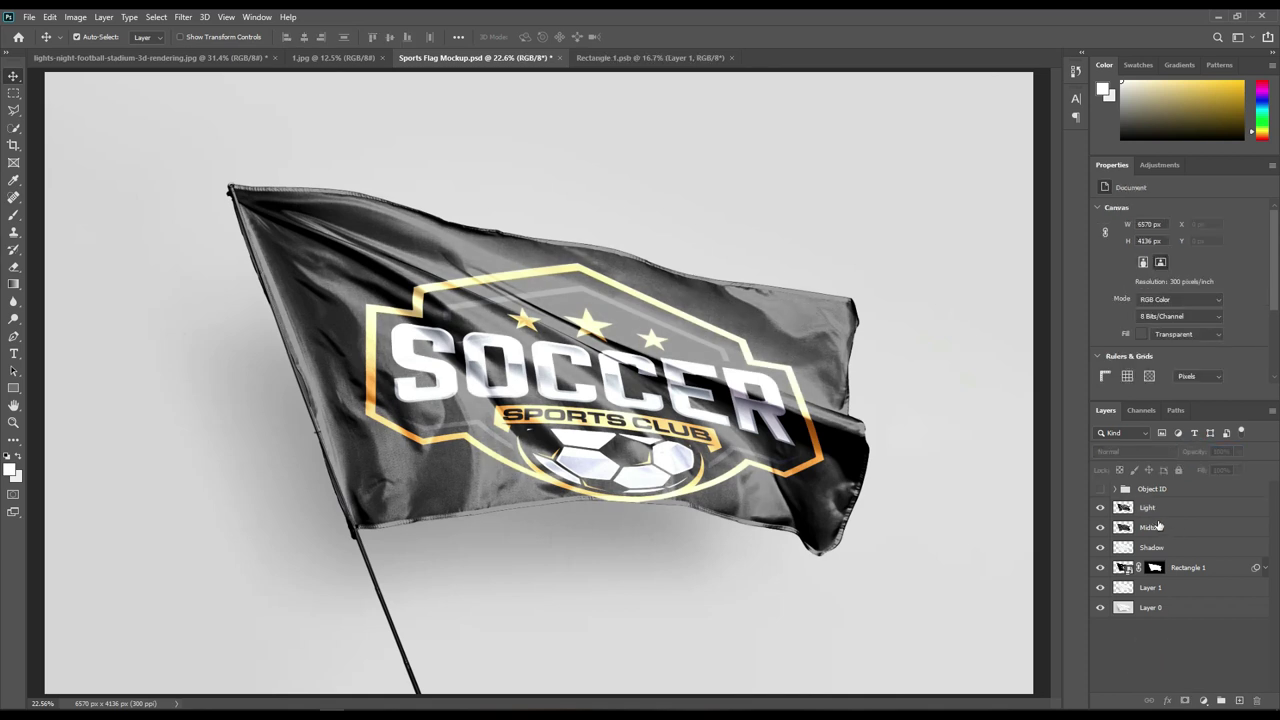
pyautogui.click(1150, 507)
pyautogui.keyDown('shift'); pyautogui.click(1165, 528); pyautogui.keyUp('shift')
pyautogui.moveTo(1165, 547); pyautogui.dragTo(1221, 700)
pyautogui.doubleClick(1150, 506)
pyautogui.write('FX')
pyautogui.press('Return')
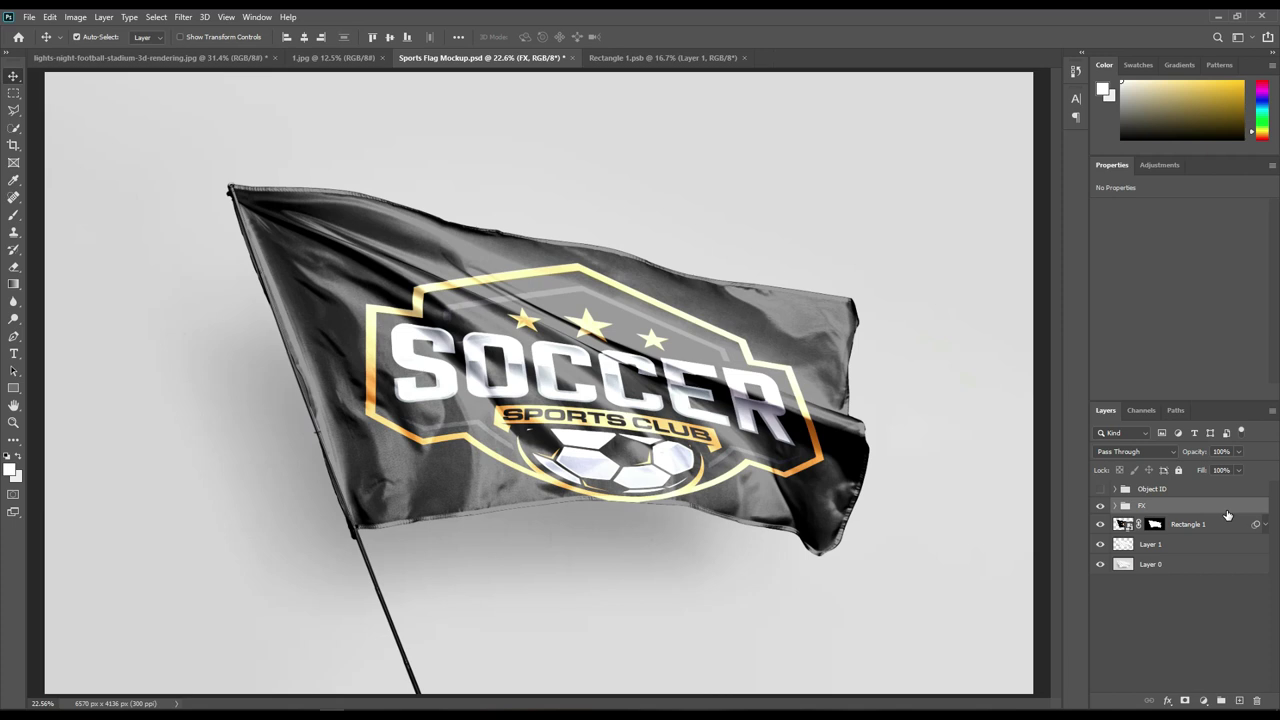
# Step: Colour-label Rectangle 1 red and hide the grey background layer
pyautogui.rightClick(1200, 525)
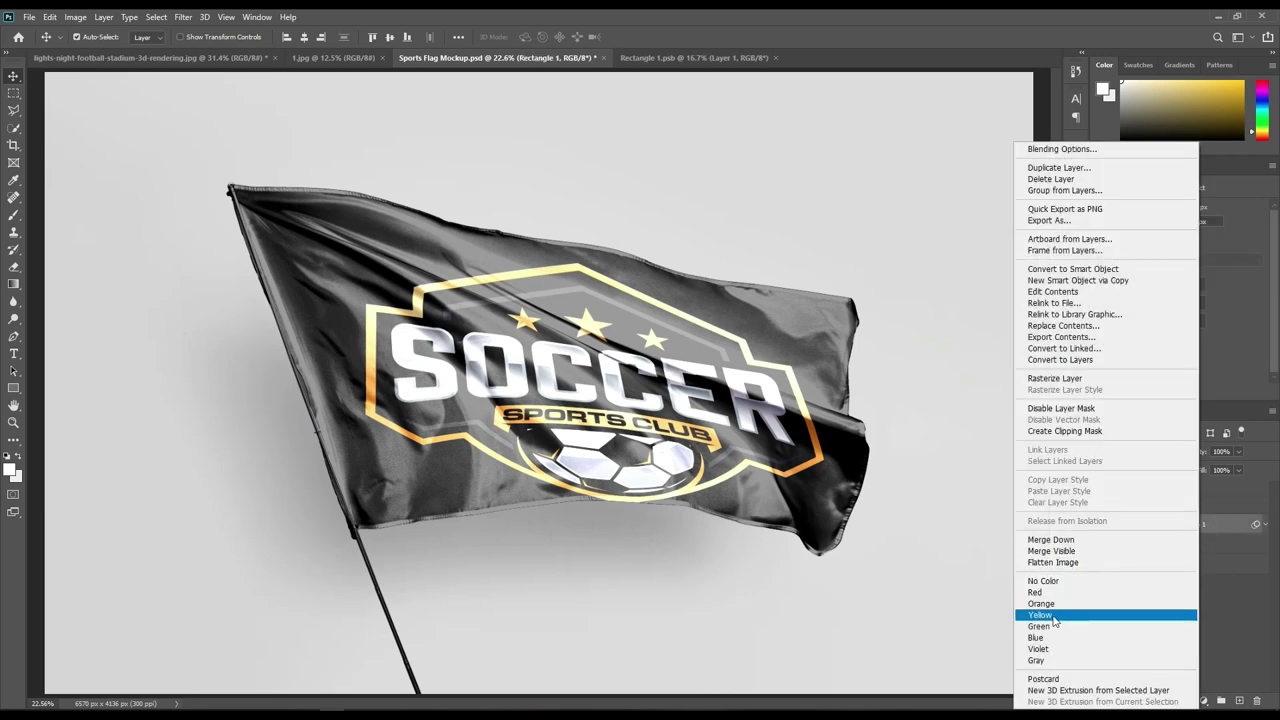
pyautogui.click(1045, 596)
pyautogui.click(1172, 545)
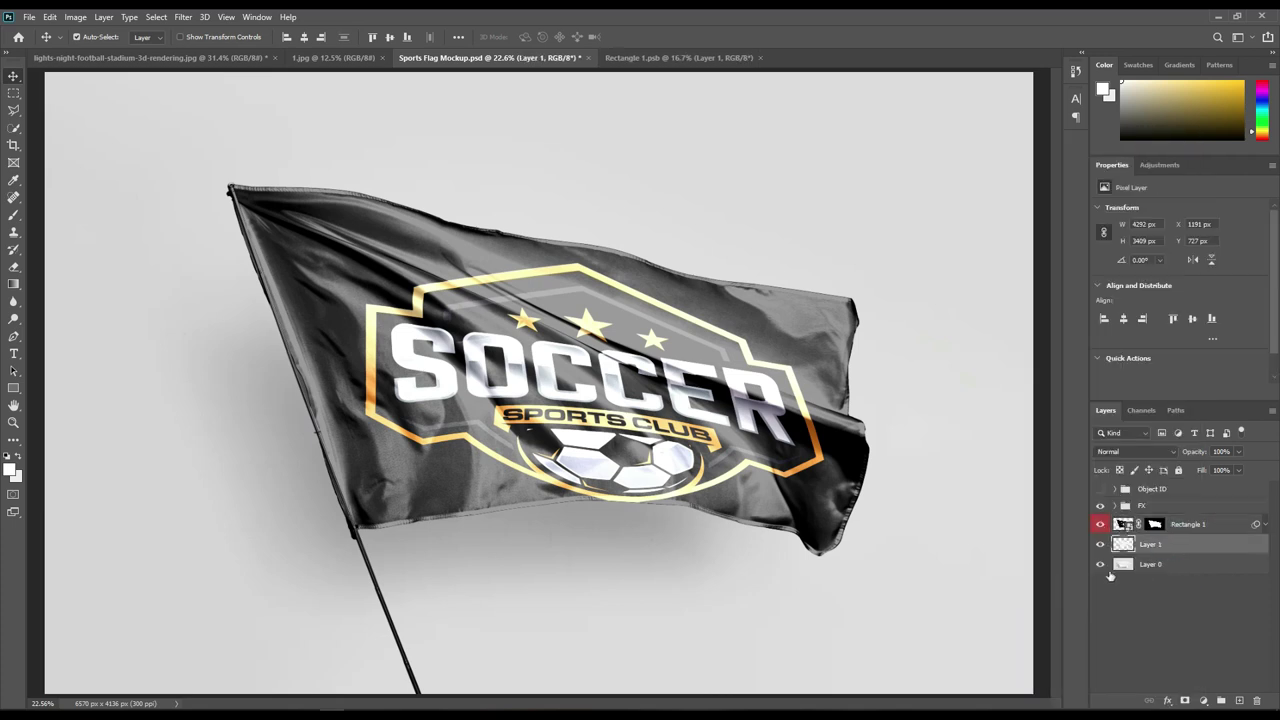
pyautogui.click(1100, 565)
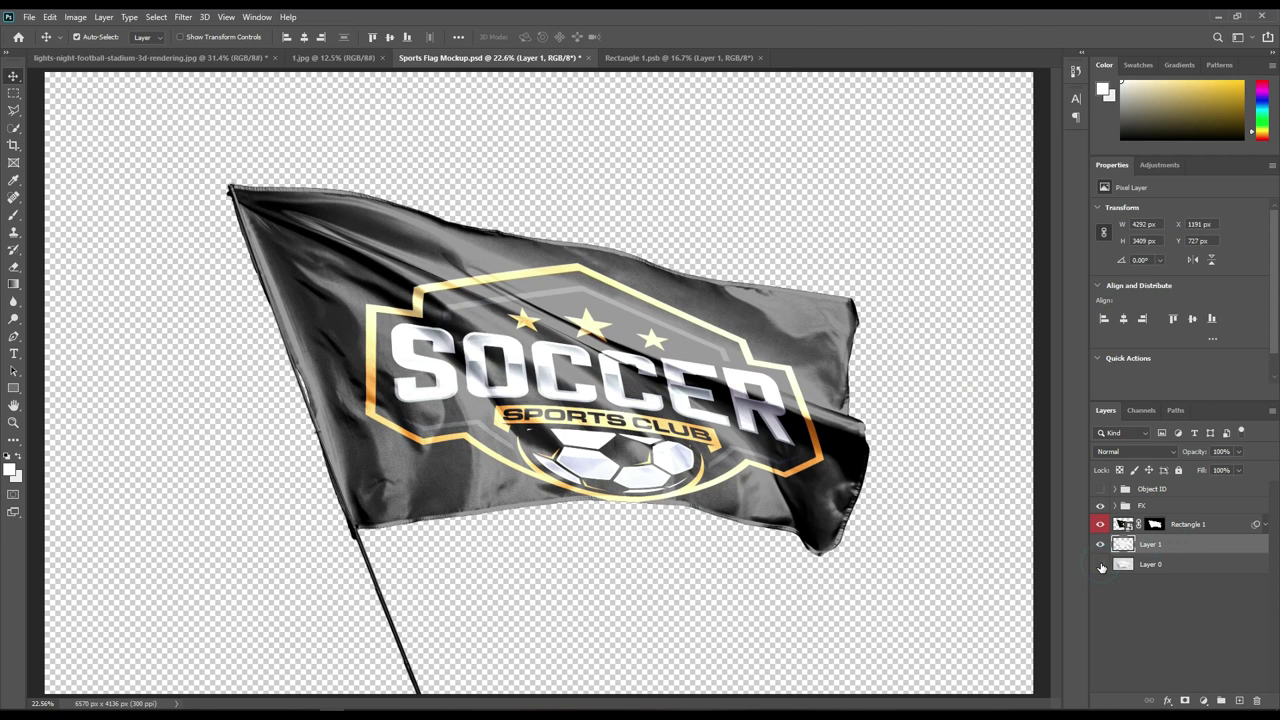
# Step: Copy the FX group and flag layers onto the stadium document
pyautogui.keyDown('ctrl'); pyautogui.click(1155, 508); pyautogui.keyUp('ctrl')
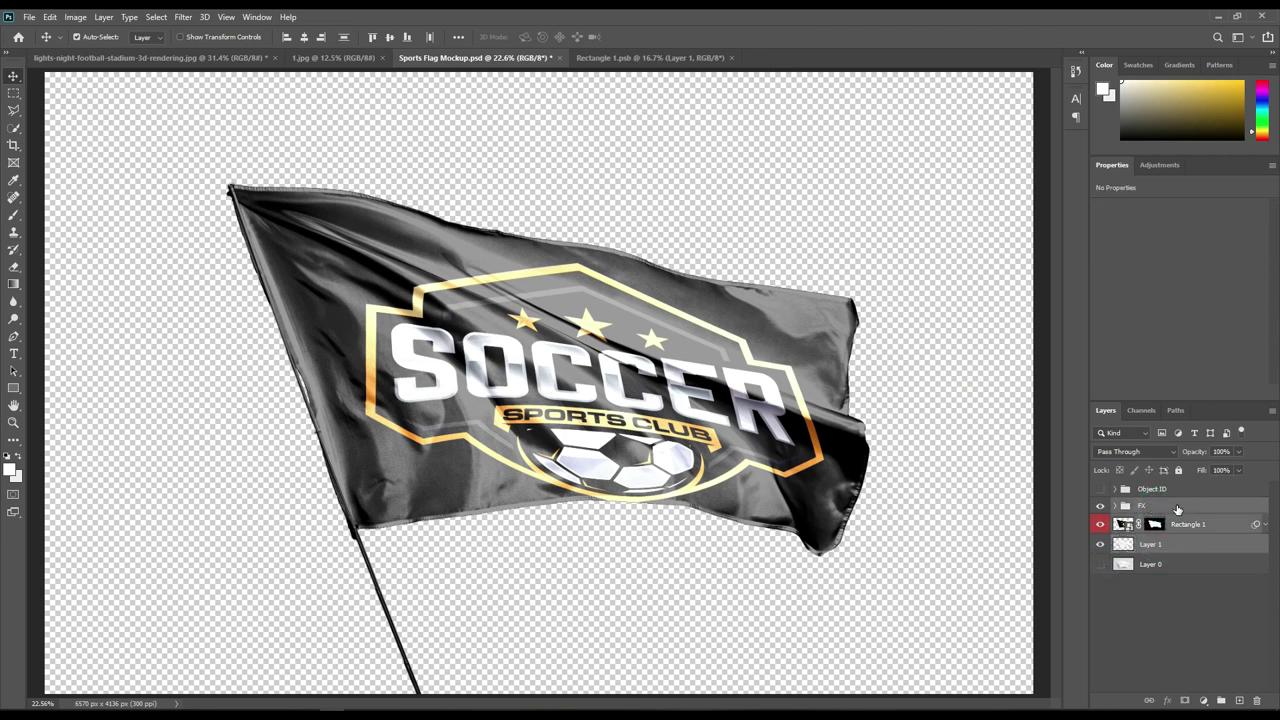
pyautogui.moveTo(1177, 510); pyautogui.dragTo(192, 57)
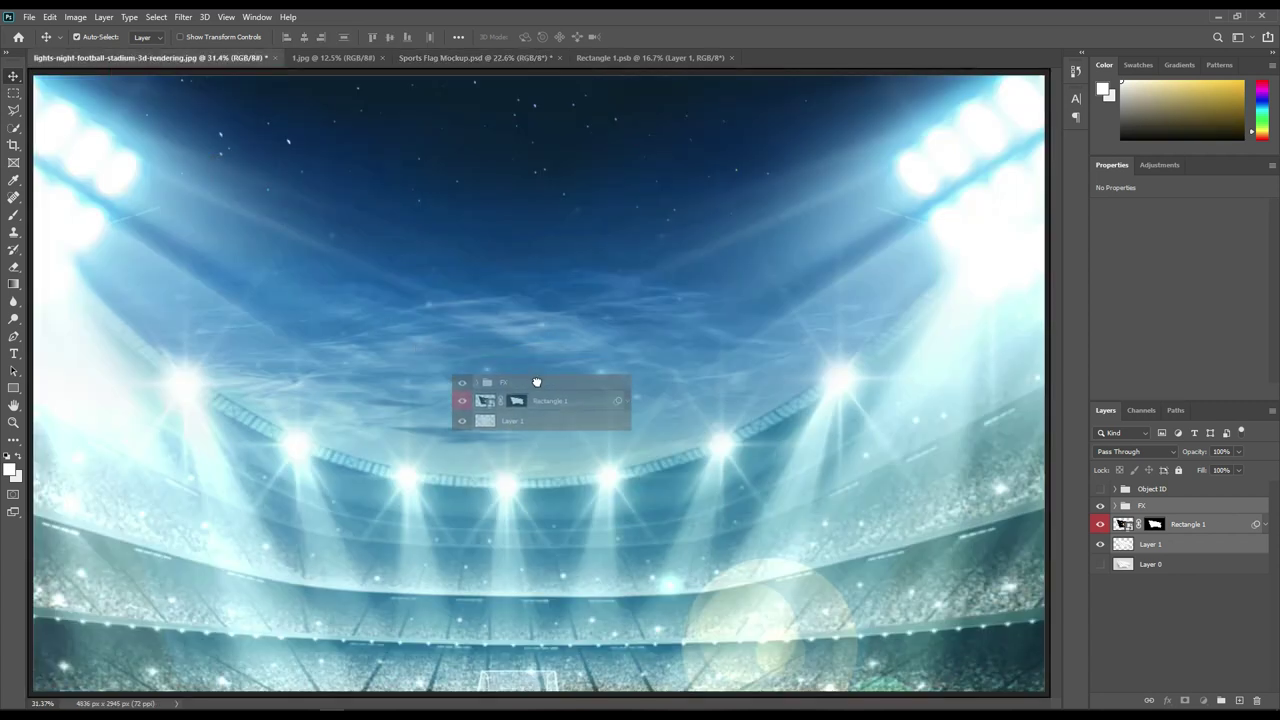
pyautogui.moveTo(192, 57); pyautogui.dragTo(529, 373)
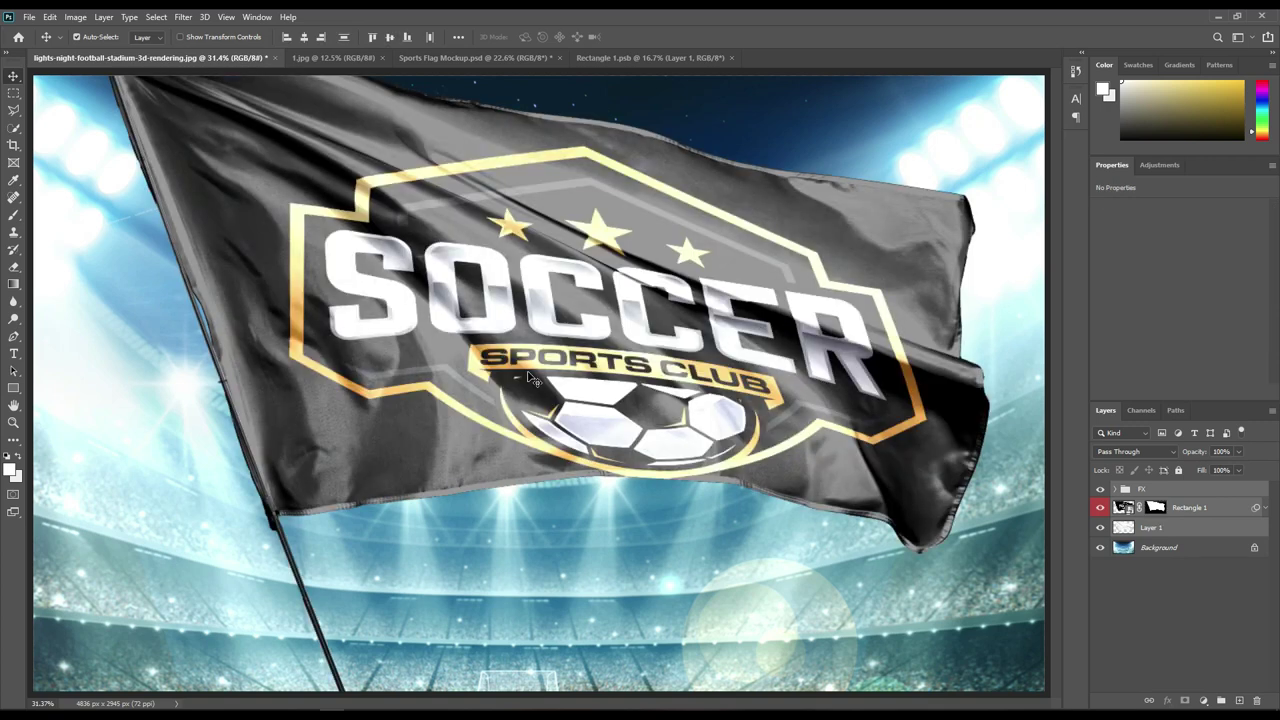
# Step: Scale the flag to 95.75% and shift it down and right over the stadium
pyautogui.hotkey('ctrl', '-')
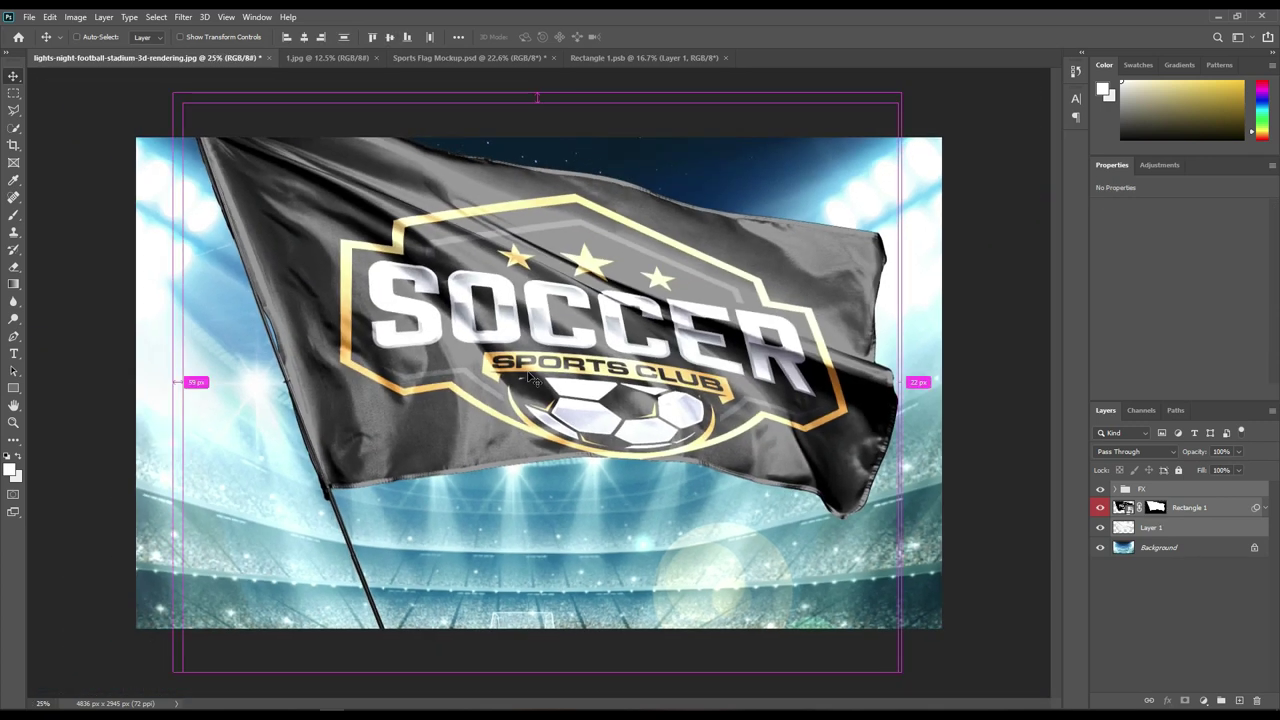
pyautogui.hotkey('ctrl', 't')
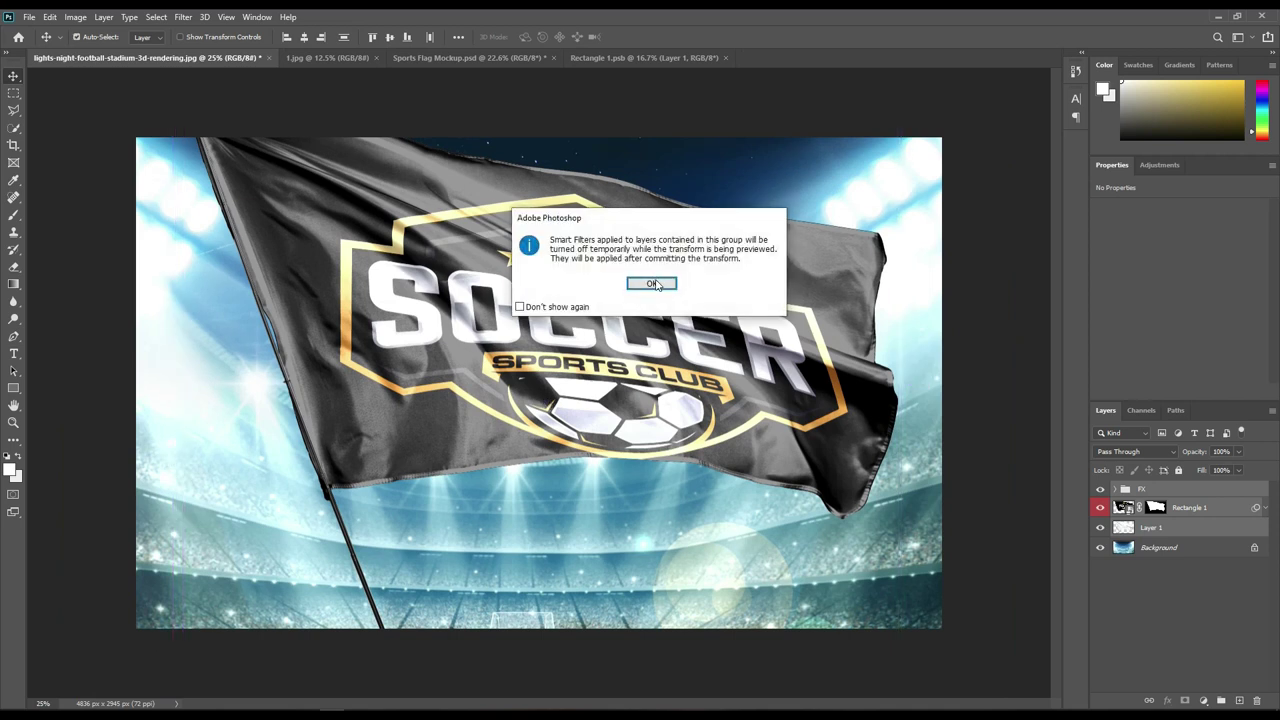
pyautogui.click(654, 282)
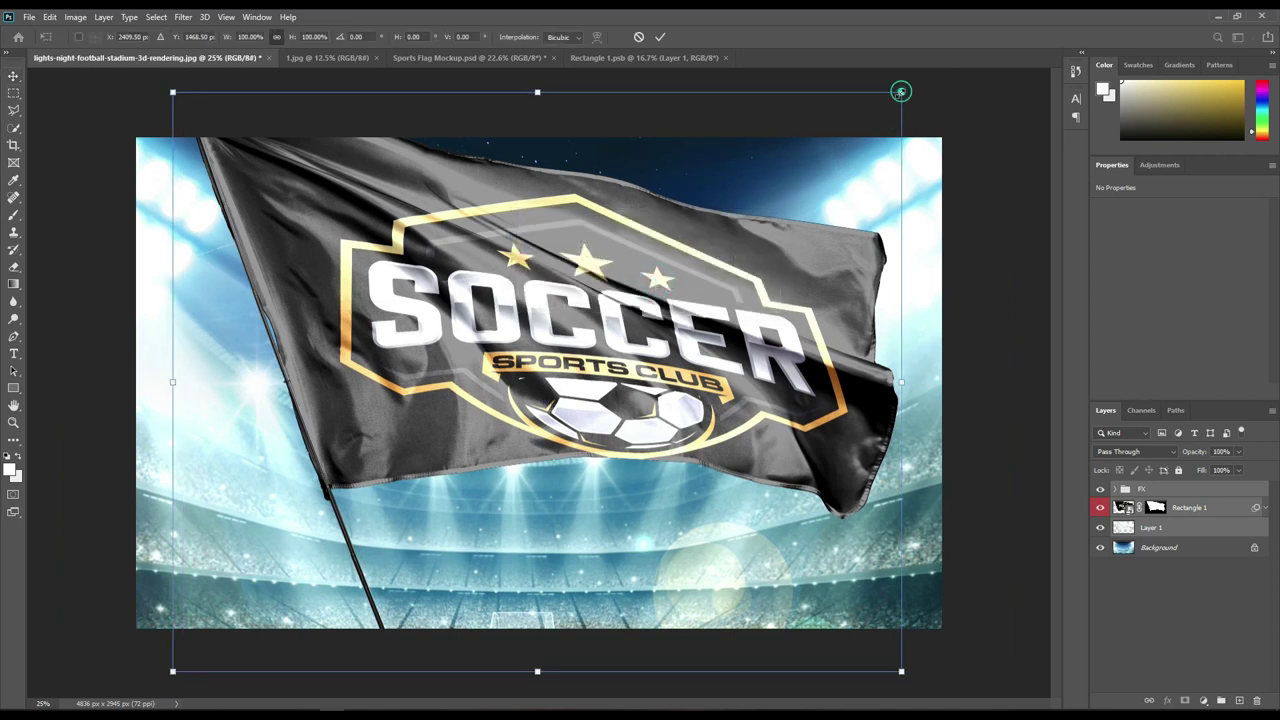
pyautogui.moveTo(901, 92); pyautogui.dragTo(870, 117)
pyautogui.moveTo(653, 305); pyautogui.dragTo(667, 364)
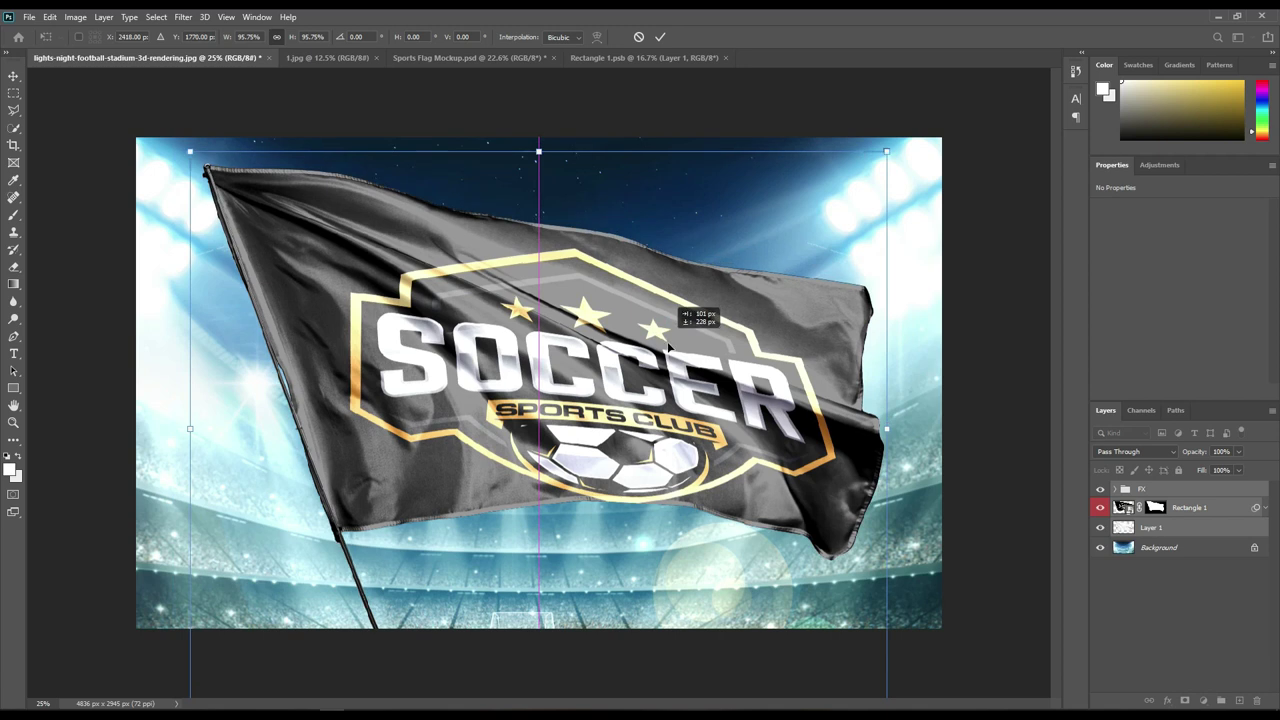
pyautogui.click(660, 36)
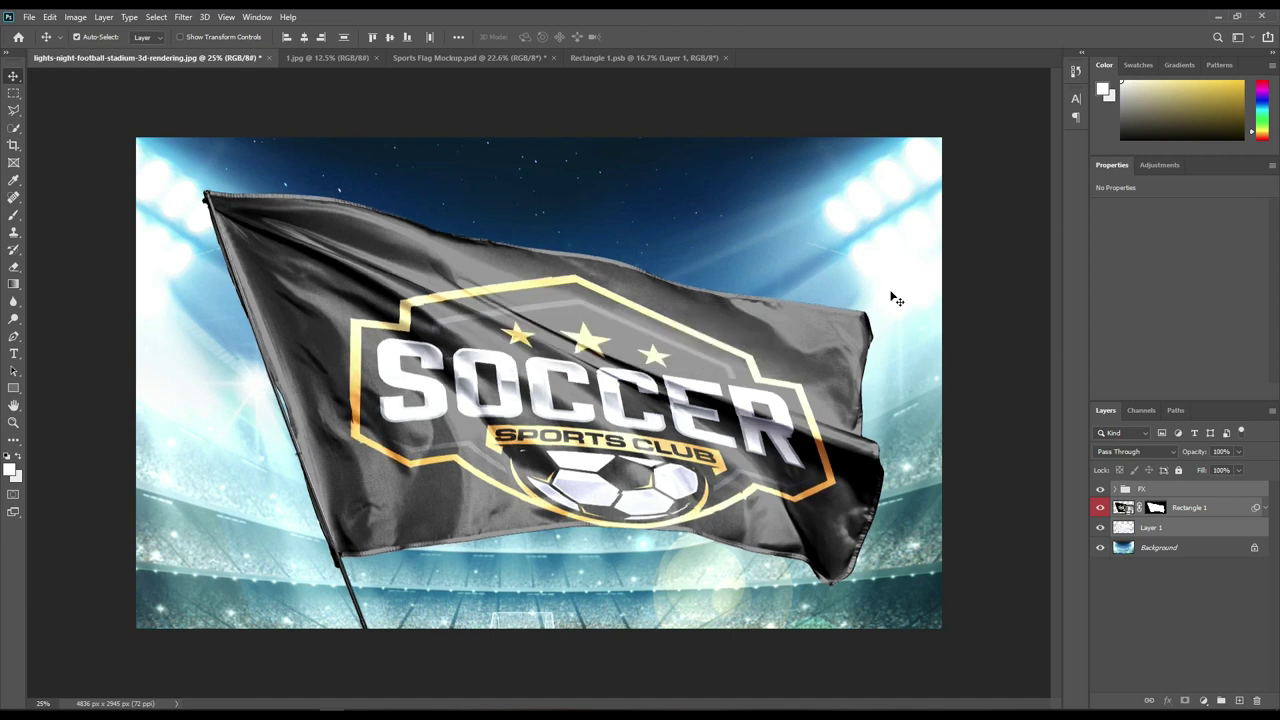
pyautogui.click(980, 360)
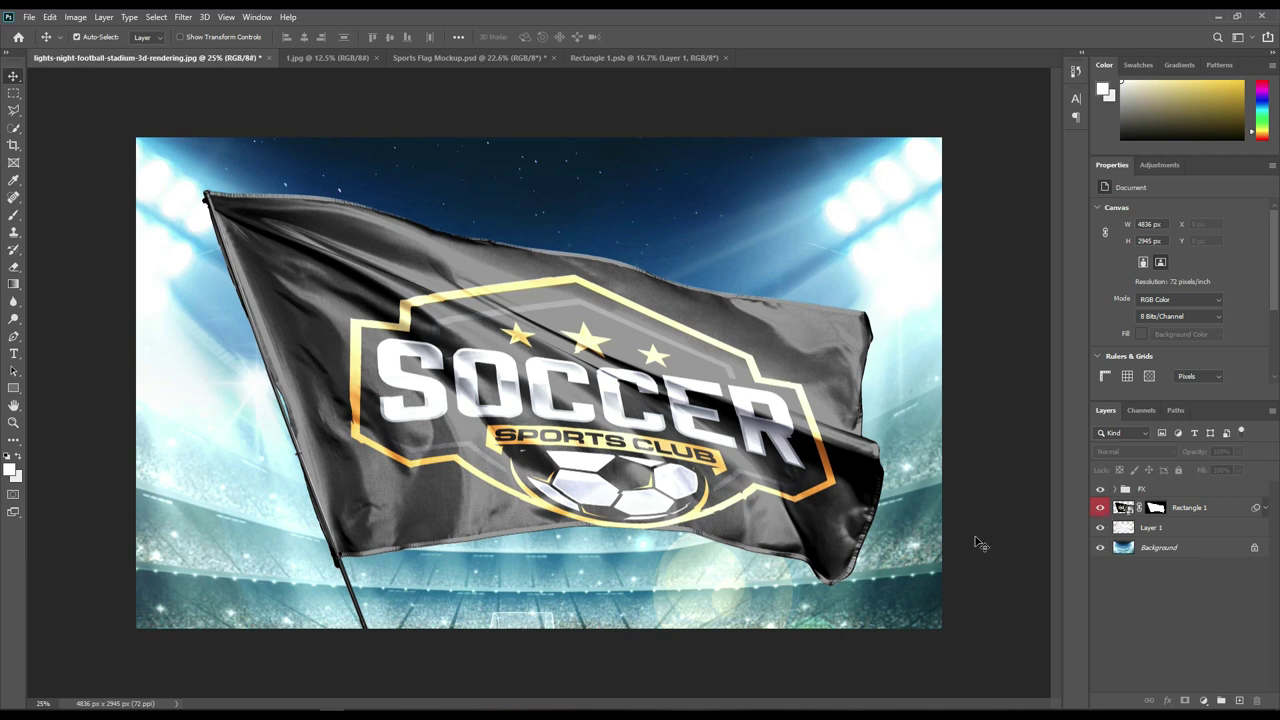
# Step: Desaturate the FX group's Shadow layer with Hue/Saturation at -100 saturation
pyautogui.click(1101, 508)
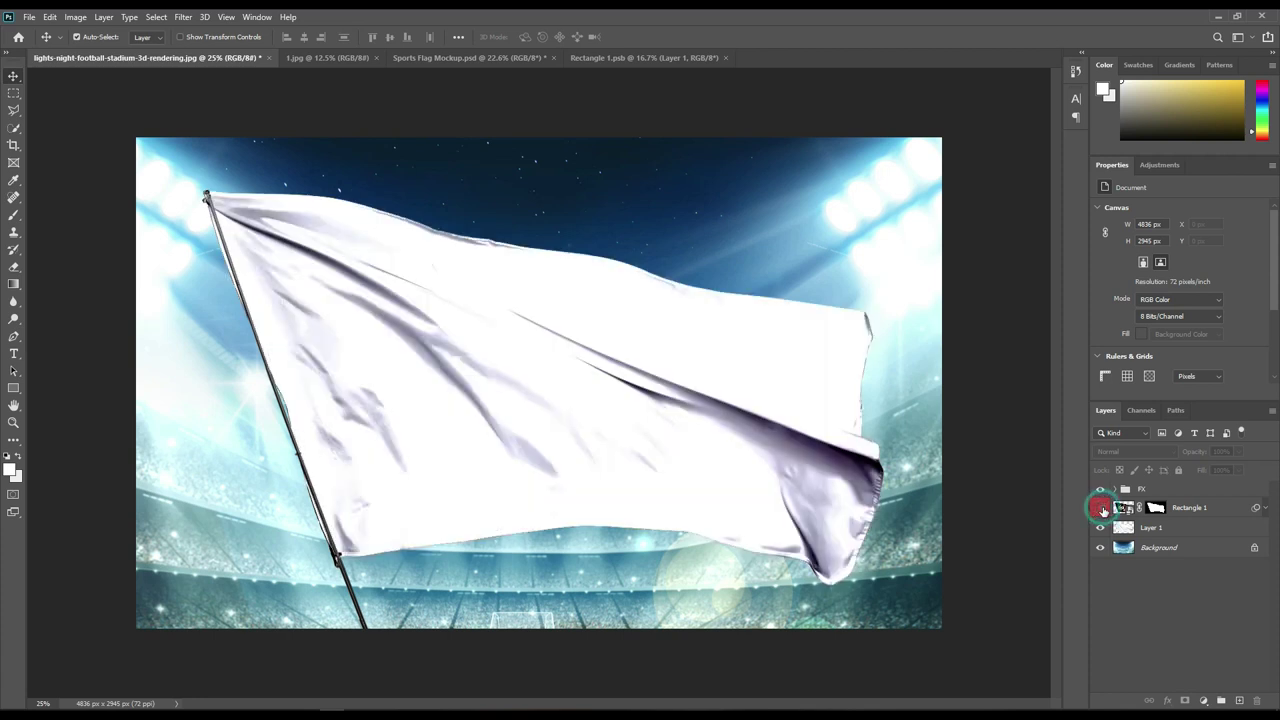
pyautogui.click(1101, 508)
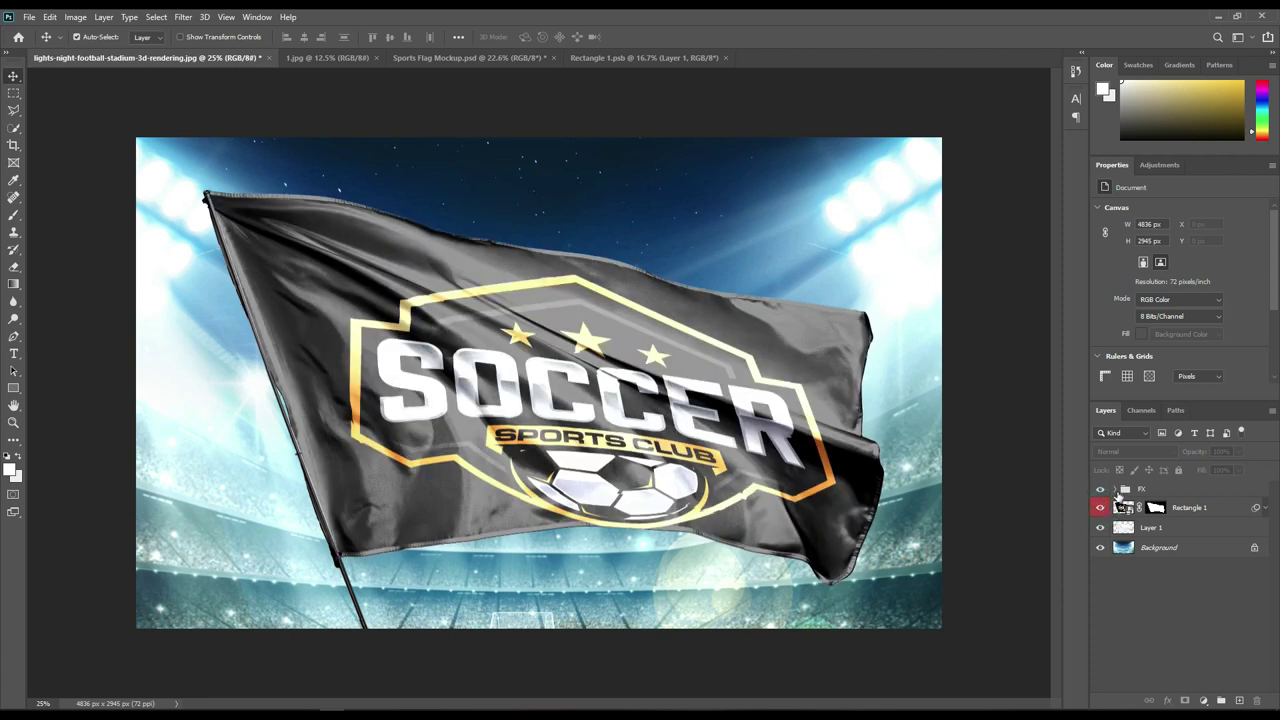
pyautogui.click(1116, 489)
pyautogui.click(1160, 546)
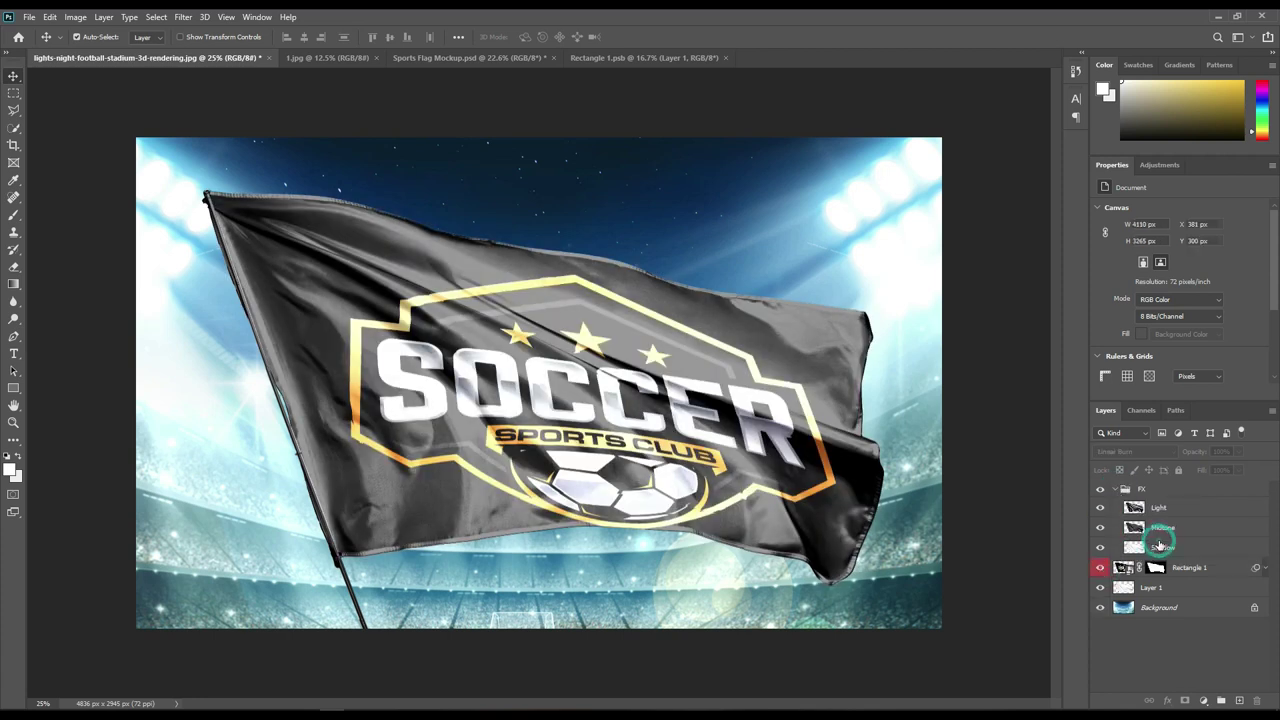
pyautogui.click(75, 17)
pyautogui.moveTo(96, 51)
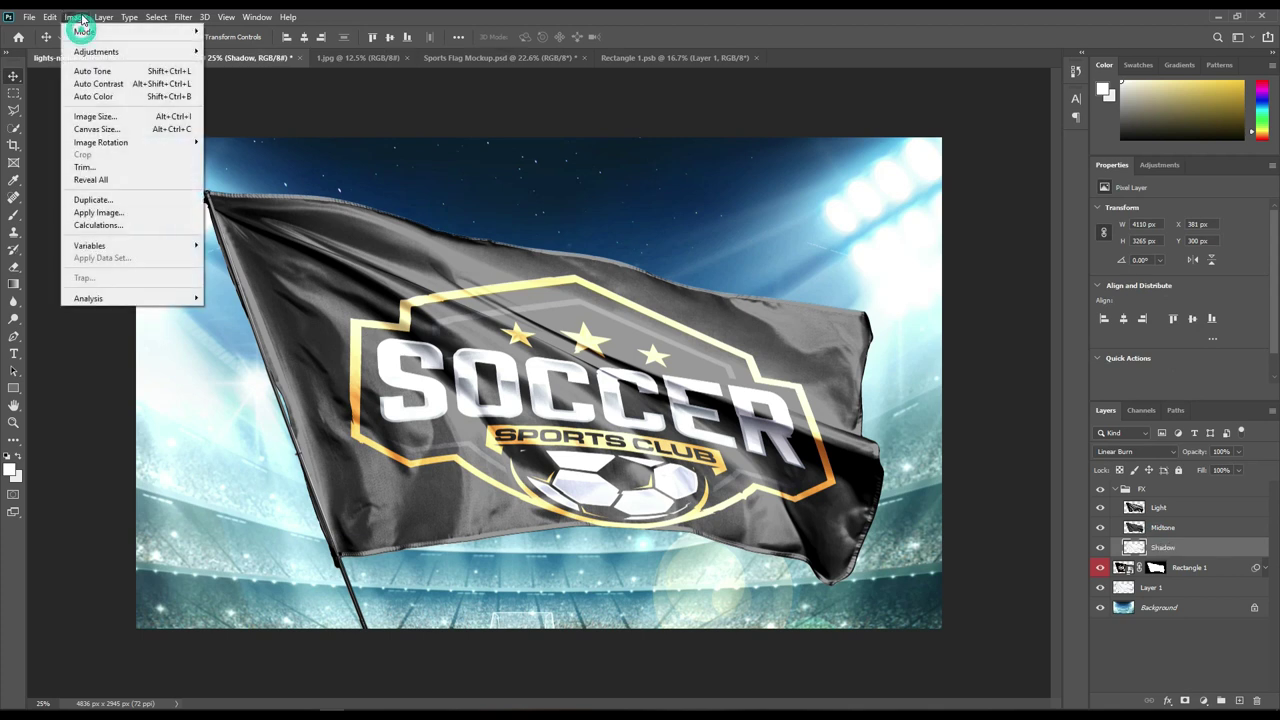
pyautogui.click(243, 121)
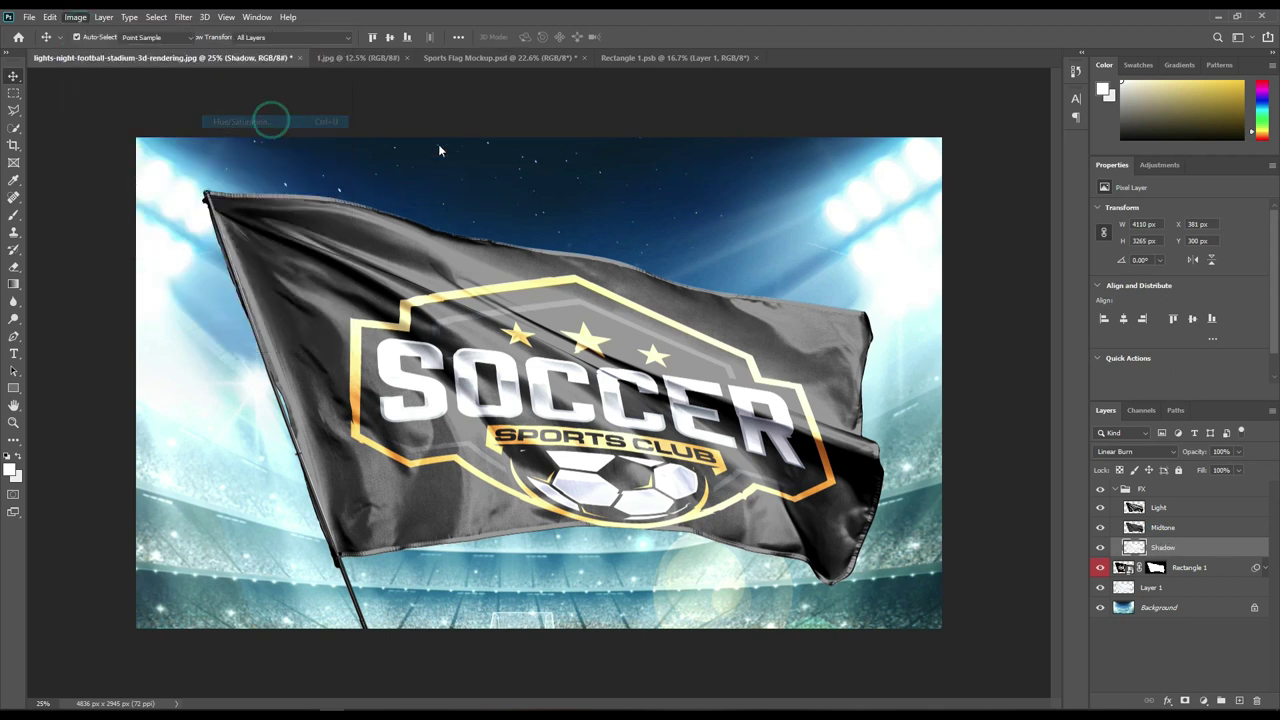
pyautogui.moveTo(851, 280); pyautogui.dragTo(812, 283)
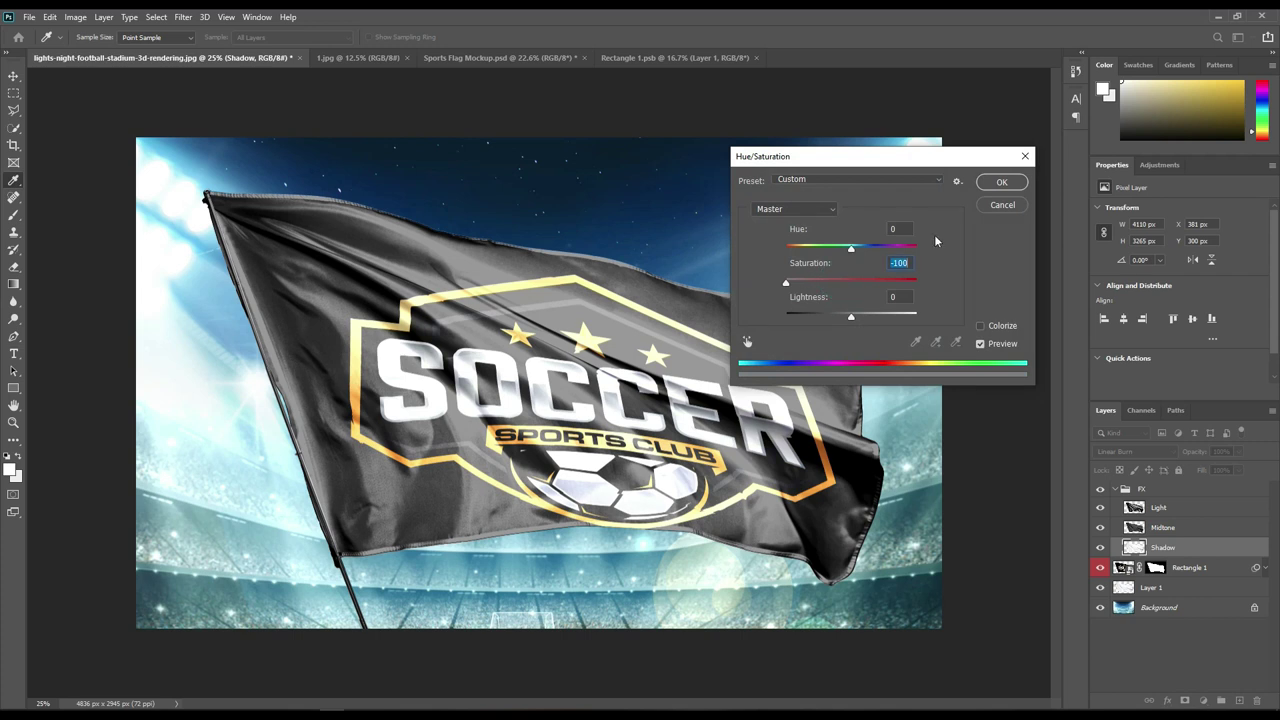
pyautogui.click(1001, 182)
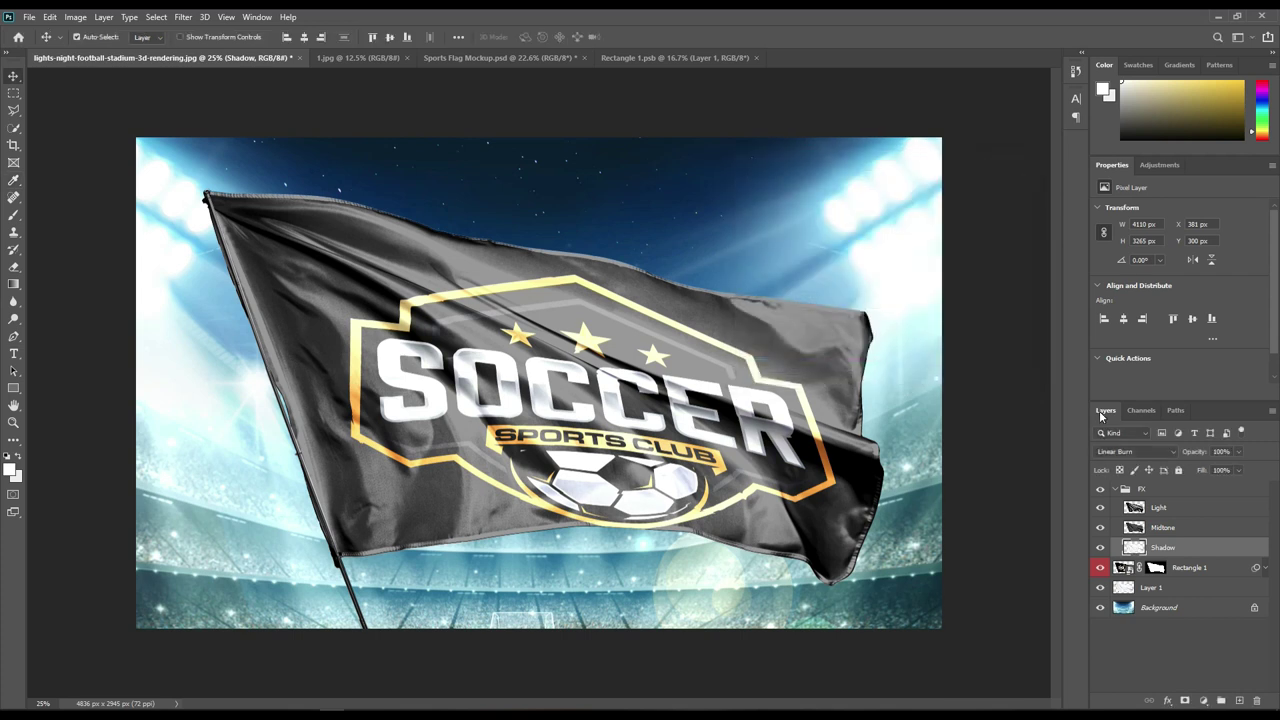